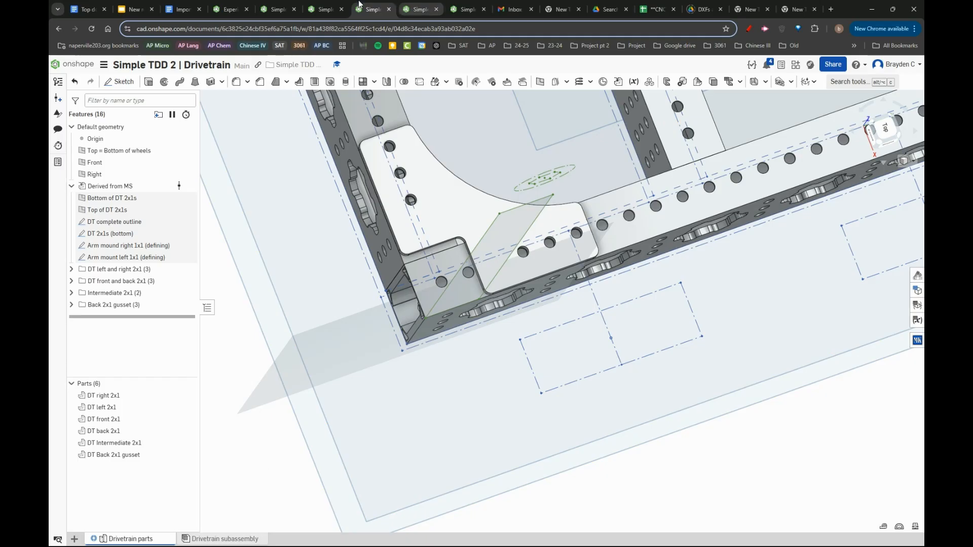
- Examine the intake geometry in the Master sketch part studio of the Simple TDD 2 | MS & FR document
{"action": "left_click", "coordinate": [321, 7]}
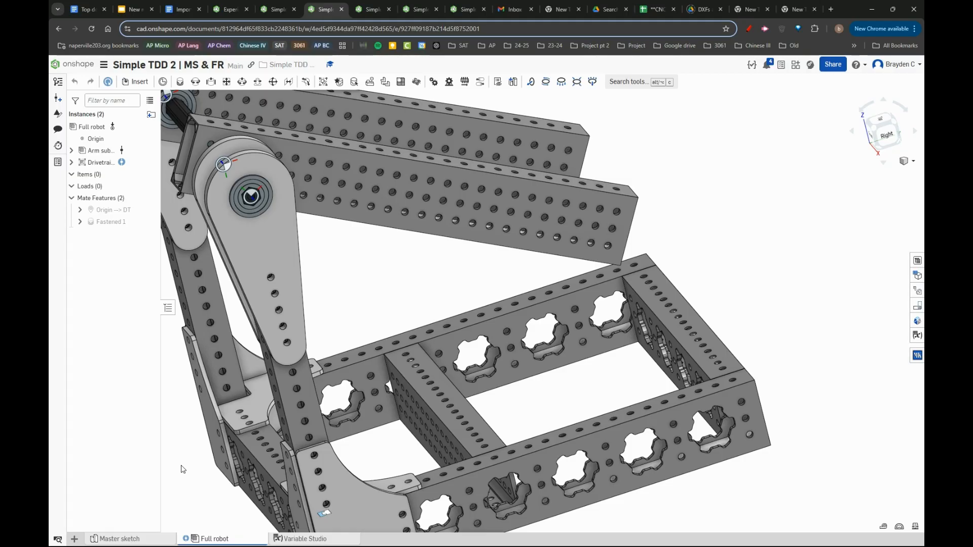
{"action": "left_click", "coordinate": [116, 538]}
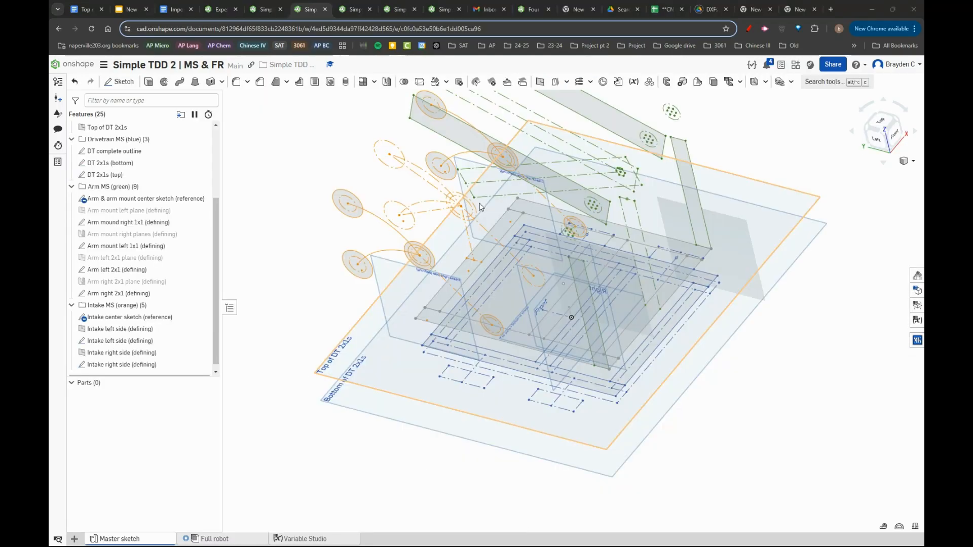
{"action": "mouse_move", "coordinate": [537, 238]}
{"action": "right_mouse_down"}
{"action": "mouse_move", "coordinate": [496, 243]}
{"action": "mouse_move", "coordinate": [411, 218]}
{"action": "mouse_move", "coordinate": [433, 225]}
{"action": "right_mouse_up"}
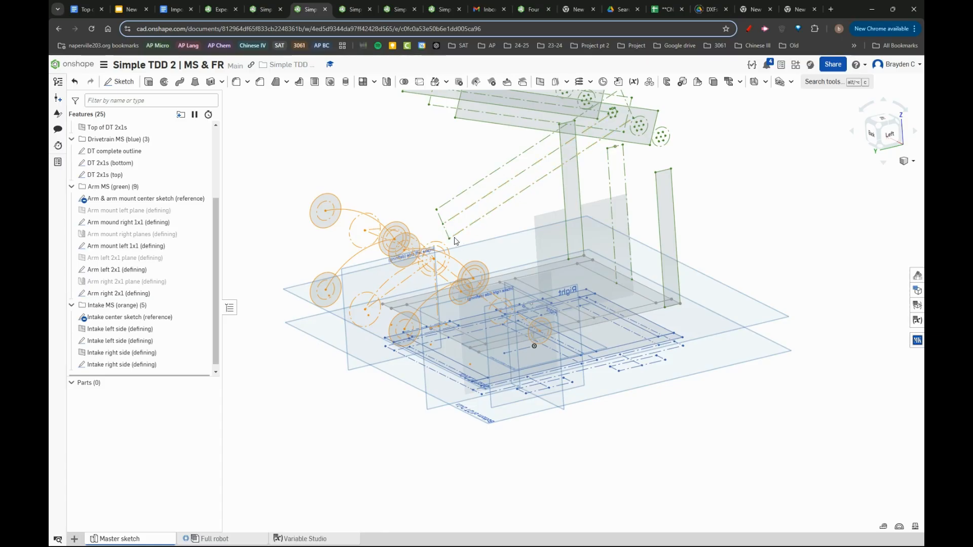
{"action": "scroll", "coordinate": [456, 264], "scroll_direction": "up", "scroll_amount": 5}
{"action": "right_click_drag", "start_coordinate": [461, 303], "coordinate": [439, 340]}
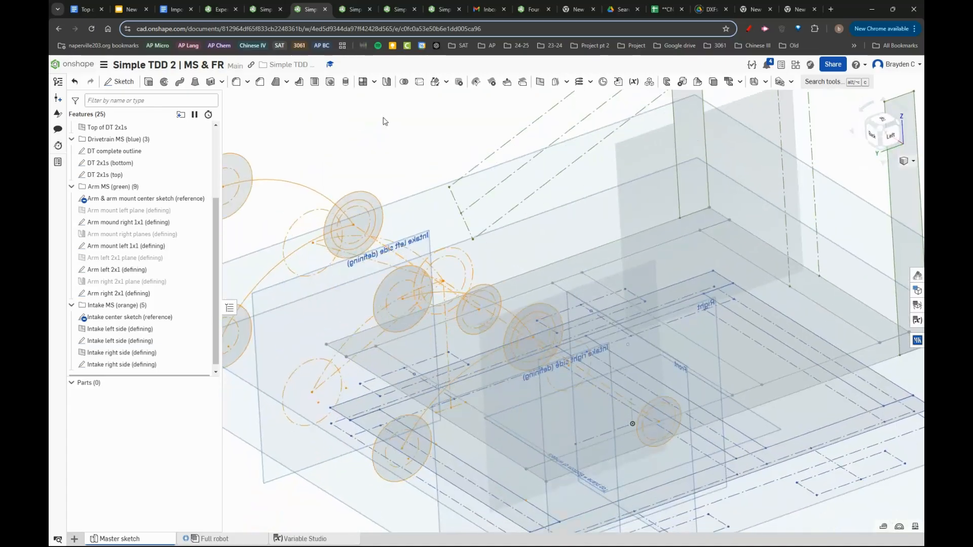
- Switch to the Simple TDD 2 | Intake document and rename its part studio "Intake parts"
{"action": "left_click", "coordinate": [354, 10]}
{"action": "left_click", "coordinate": [400, 9]}
{"action": "left_click", "coordinate": [444, 10]}
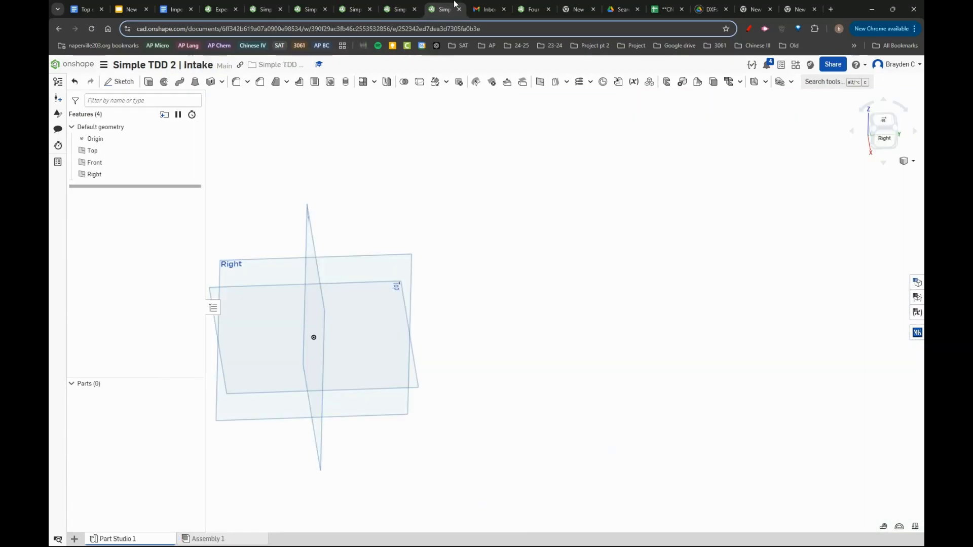
{"action": "right_click", "coordinate": [152, 538]}
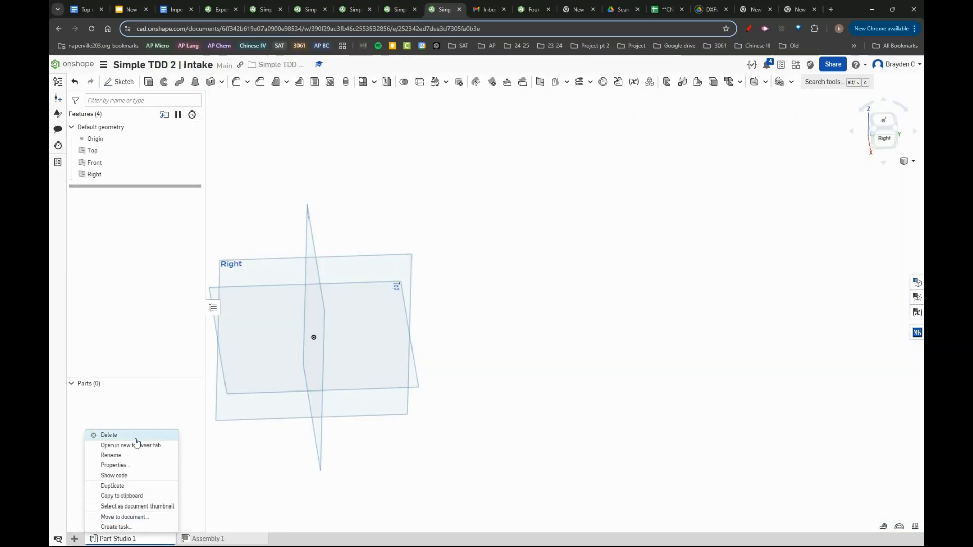
{"action": "left_click", "coordinate": [137, 456]}
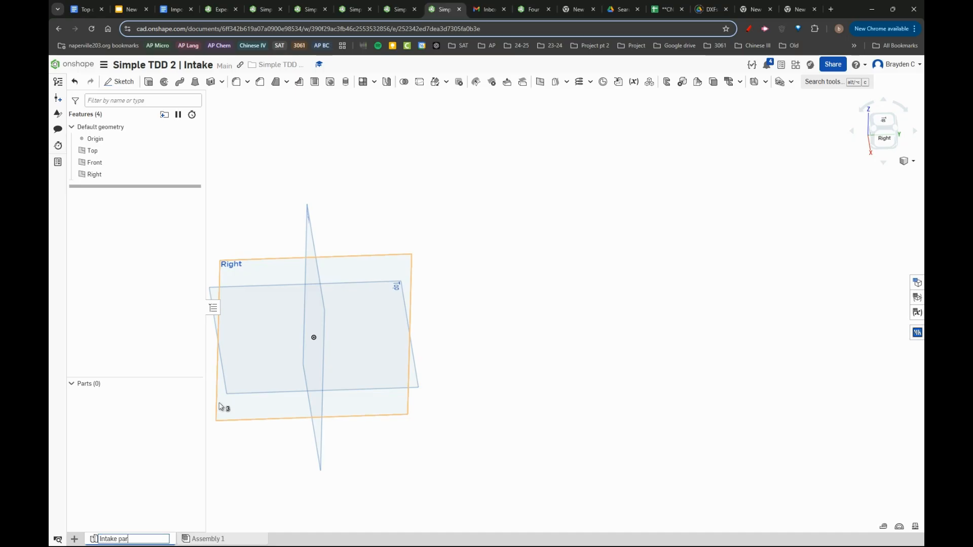
{"action": "key", "text": "Return"}
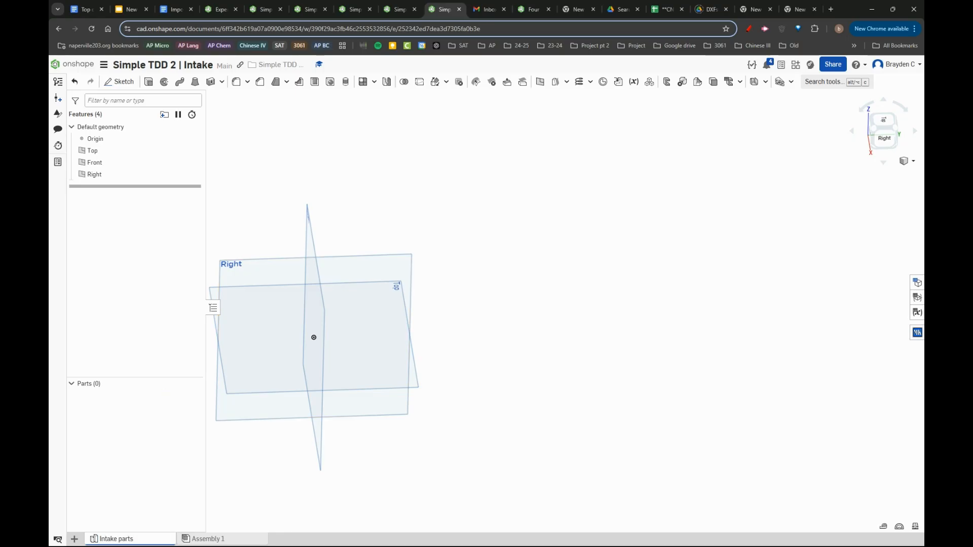
- Rename the Intake document's assembly "Intake subassembly"
{"action": "right_click", "coordinate": [226, 537]}
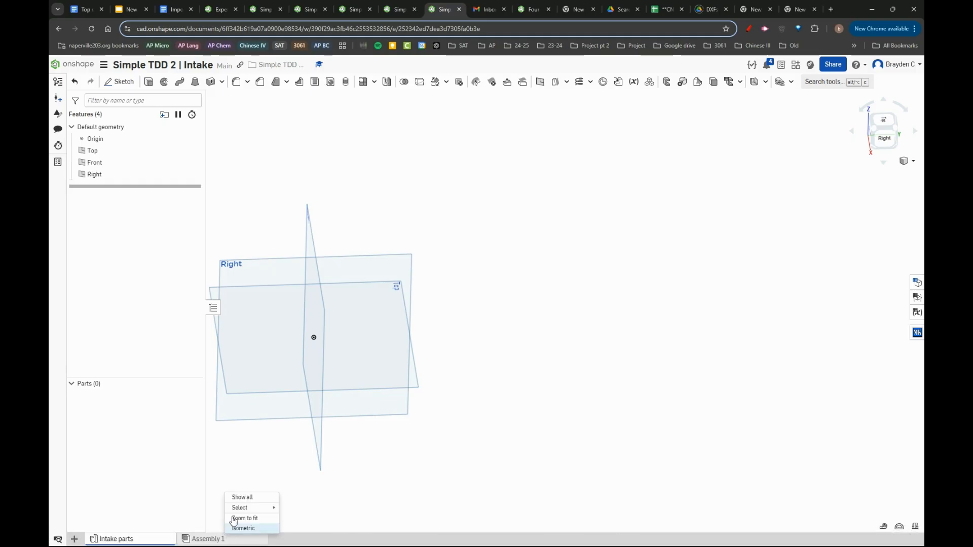
{"action": "left_click", "coordinate": [224, 437]}
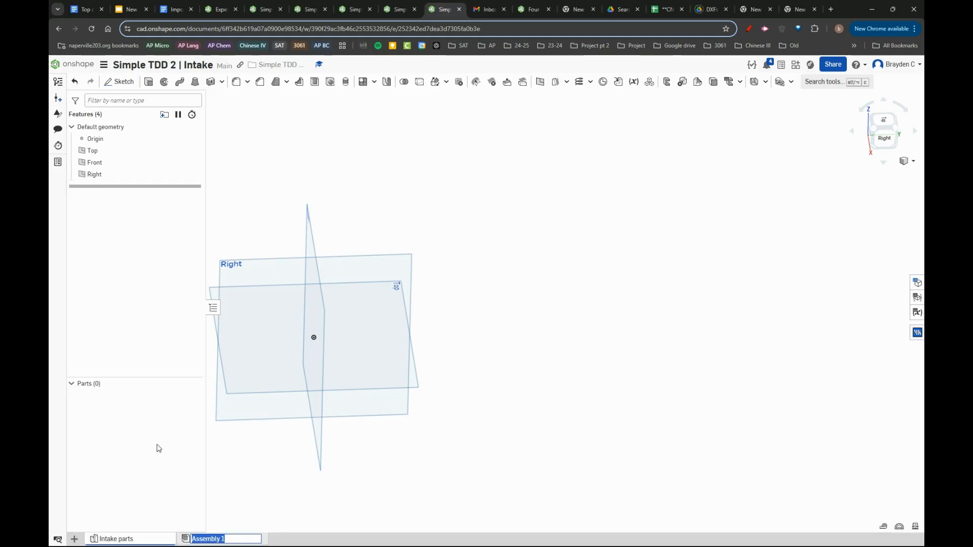
{"action": "type", "text": "Intake subas"}
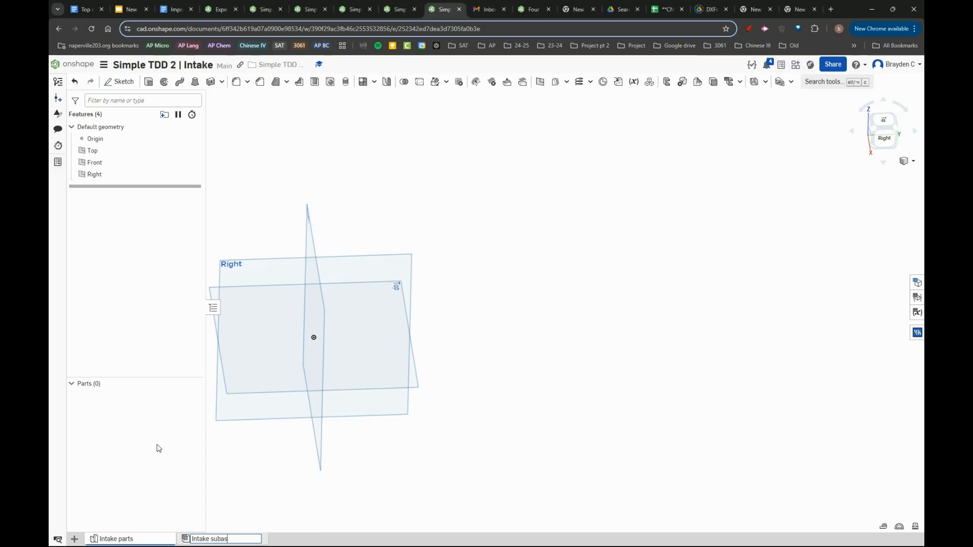
{"action": "type", "text": "sembly"}
{"action": "key", "text": "Return"}
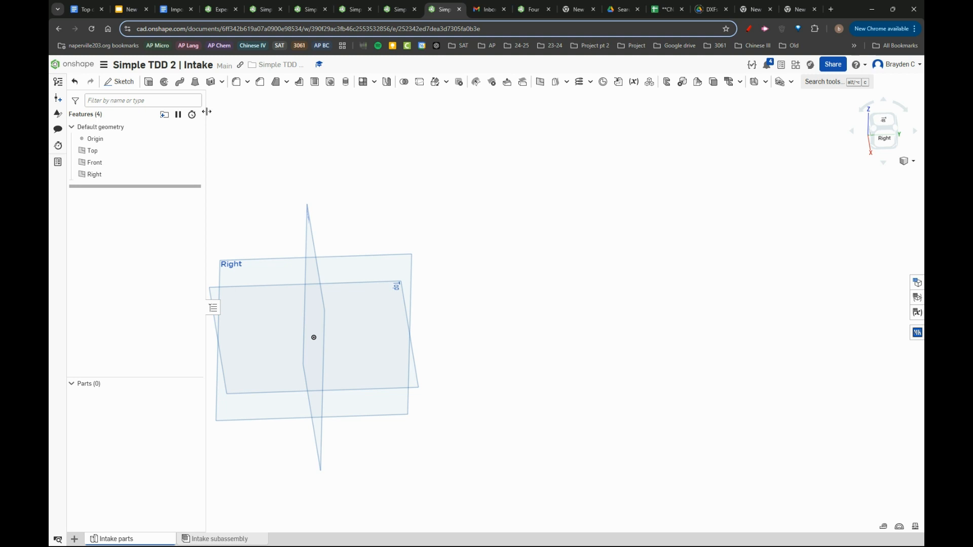
{"action": "mouse_move", "coordinate": [207, 112]}
{"action": "left_mouse_down"}
{"action": "mouse_move", "coordinate": [185, 112]}
{"action": "mouse_move", "coordinate": [224, 115]}
{"action": "mouse_move", "coordinate": [165, 114]}
{"action": "mouse_move", "coordinate": [226, 113]}
{"action": "mouse_move", "coordinate": [198, 122]}
{"action": "mouse_move", "coordinate": [208, 126]}
{"action": "left_mouse_up"}
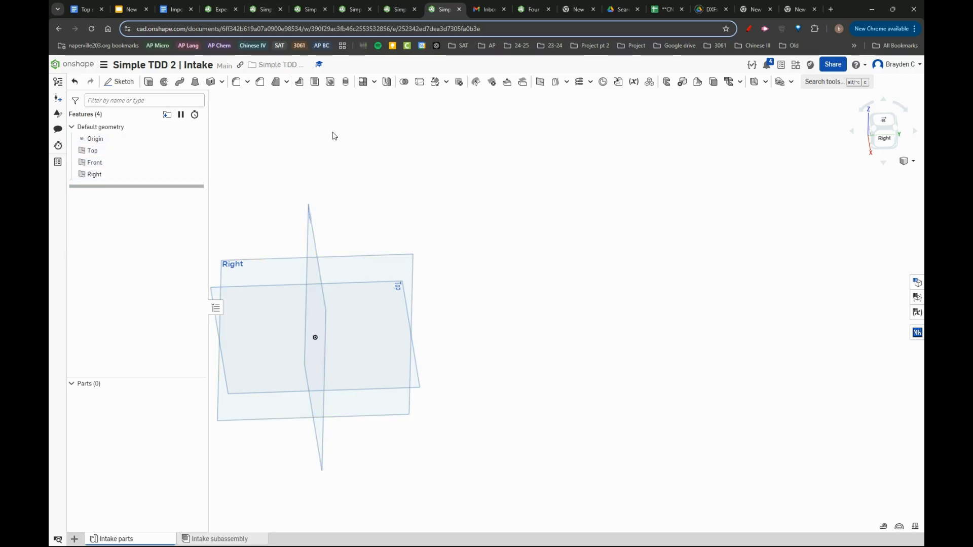
{"action": "left_click", "coordinate": [826, 83]}
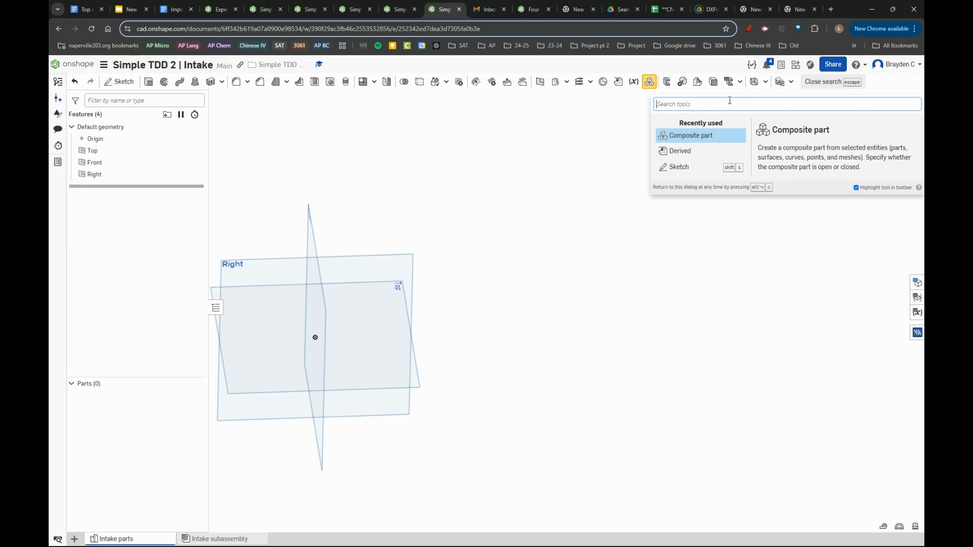
{"action": "left_click", "coordinate": [566, 113]}
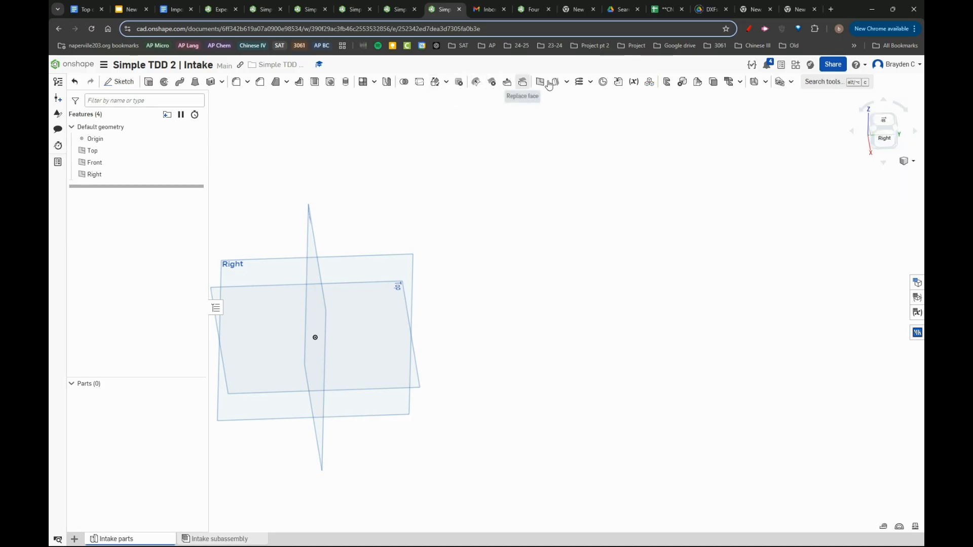
- Start a Derived feature and open Simple TDD 2 | MS & FR from FRC Team 3061's Summer/Preseason 2025 folder as its source
{"action": "left_click", "coordinate": [618, 83]}
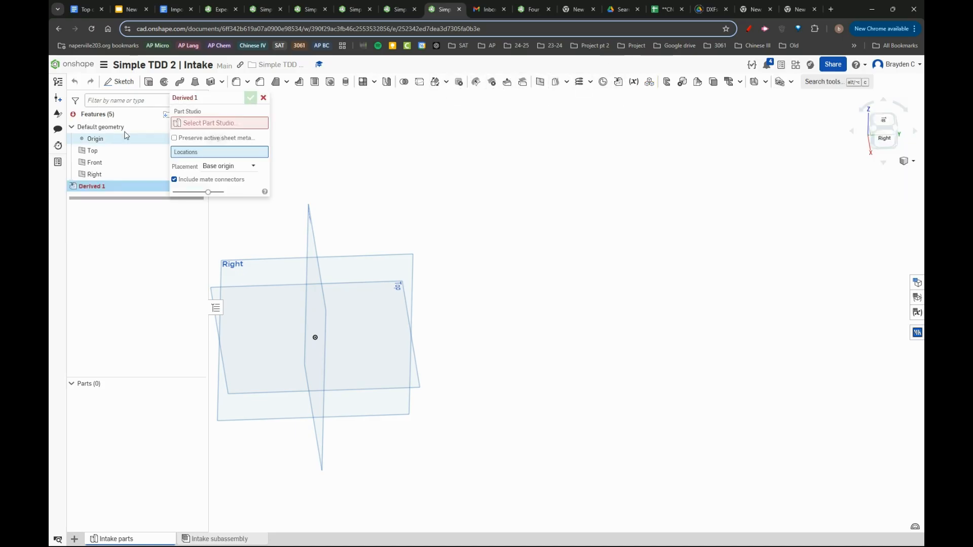
{"action": "left_click", "coordinate": [205, 123]}
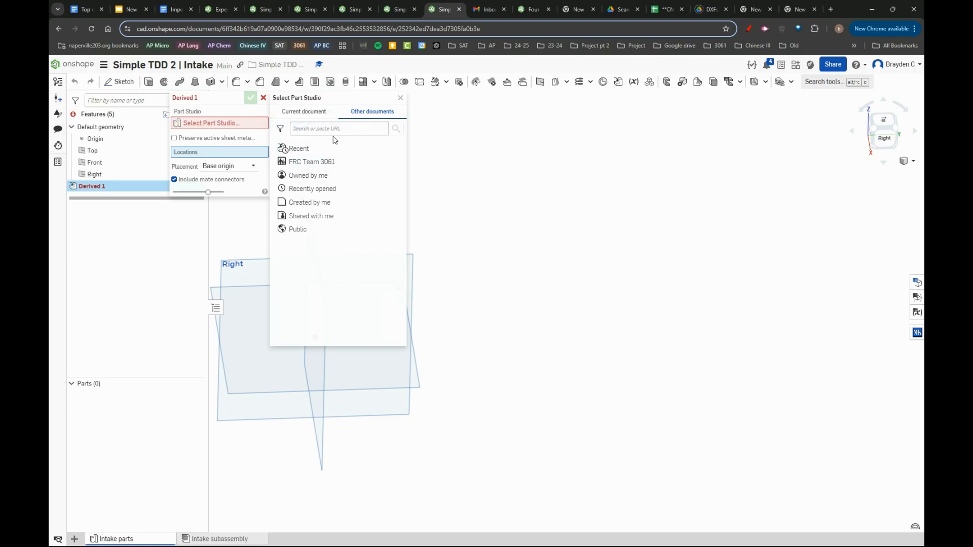
{"action": "left_click", "coordinate": [333, 161]}
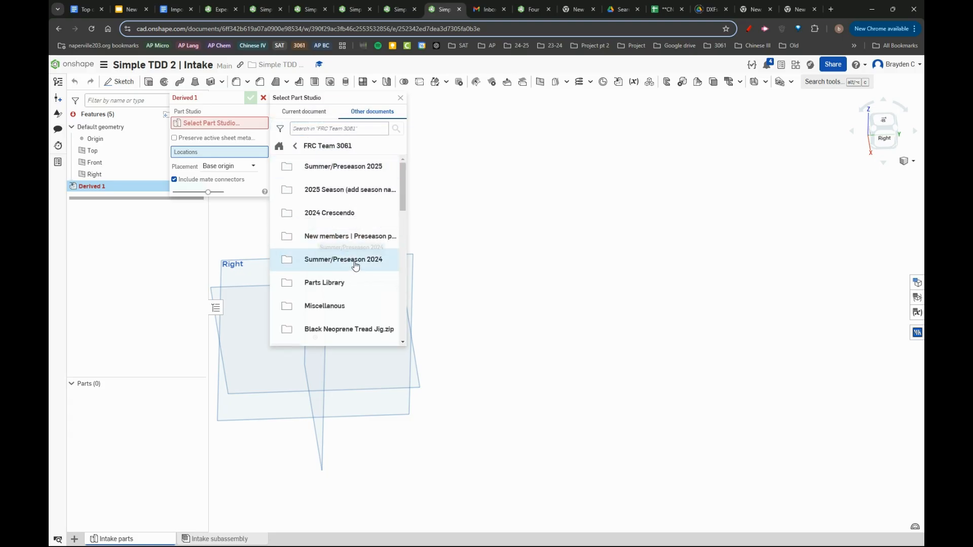
{"action": "scroll", "coordinate": [366, 279], "scroll_direction": "down", "scroll_amount": 3}
{"action": "scroll", "coordinate": [366, 274], "scroll_direction": "up", "scroll_amount": 3}
{"action": "left_click", "coordinate": [324, 163]}
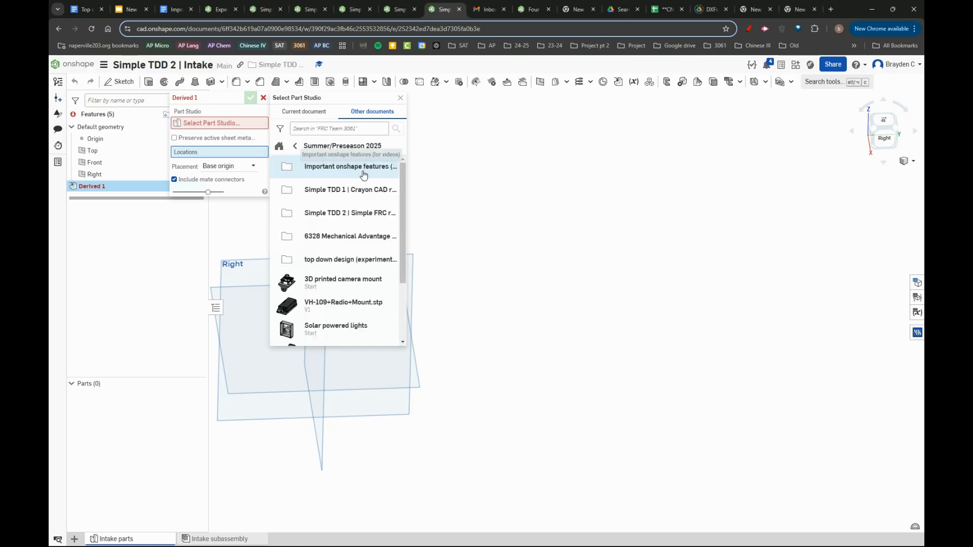
{"action": "left_click", "coordinate": [327, 214]}
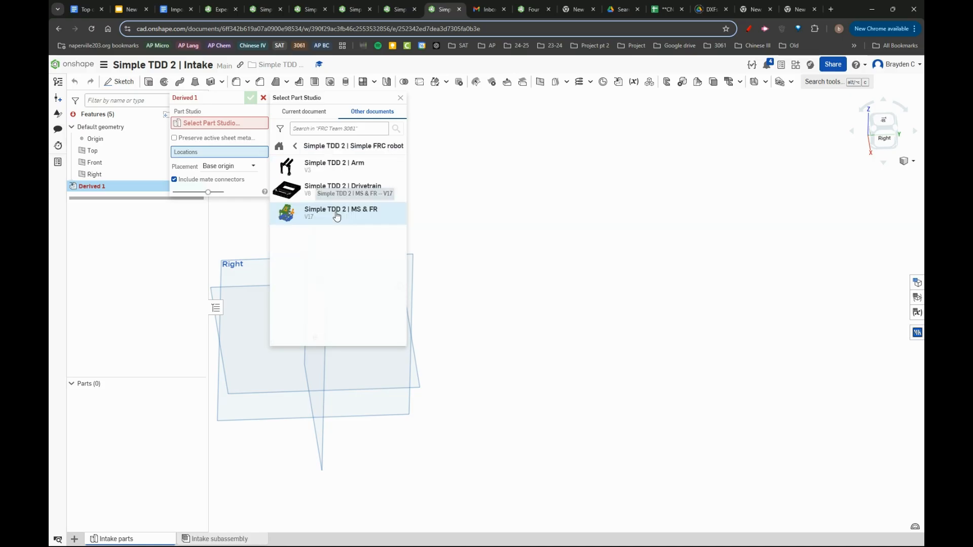
{"action": "left_click", "coordinate": [369, 212]}
- Select the Intake left side (defining), Intake center sketch (reference) and Intake right side (defining) sketches for the derive
{"action": "scroll", "coordinate": [359, 267], "scroll_direction": "down", "scroll_amount": 3}
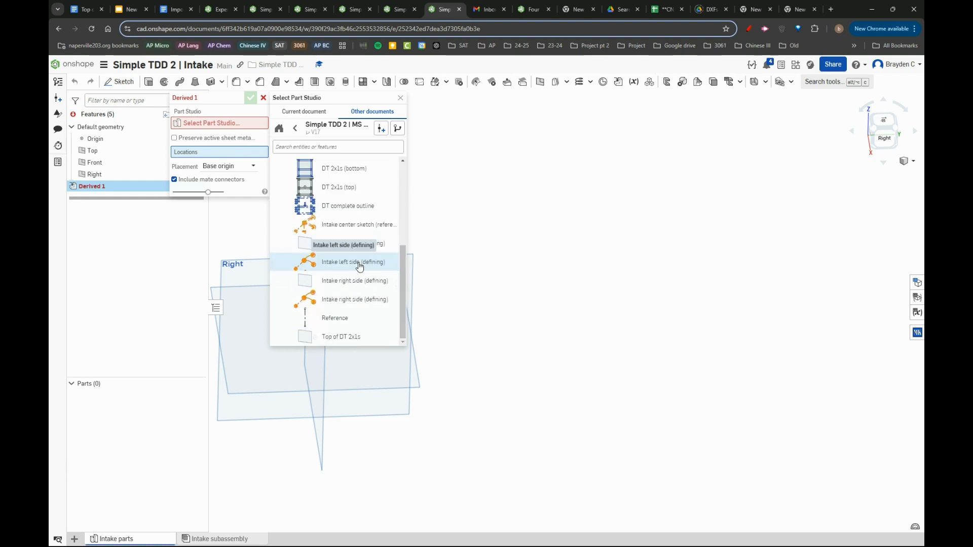
{"action": "left_click", "coordinate": [359, 263]}
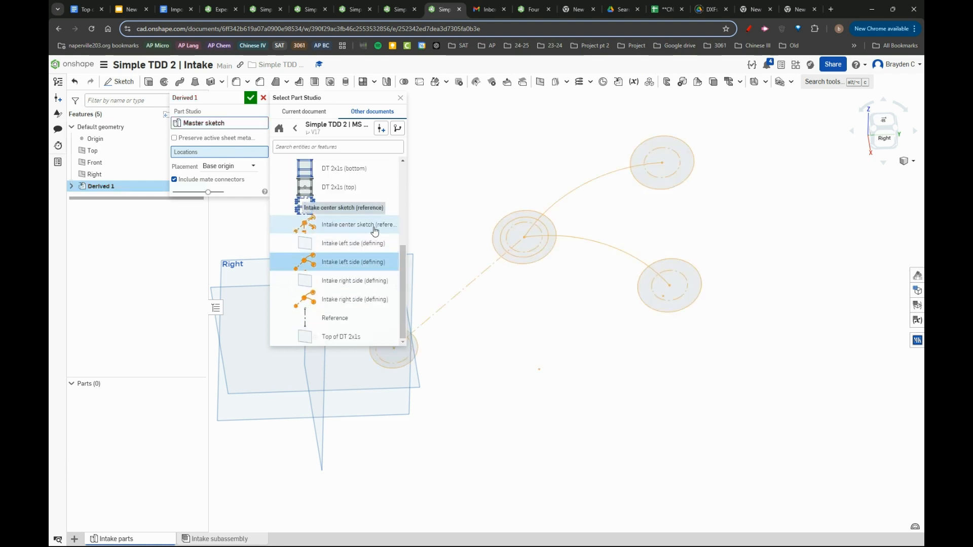
{"action": "left_click", "coordinate": [375, 226]}
{"action": "left_click", "coordinate": [356, 300]}
- Add the DT 2x1s (top) and Arm & arm mount center sketch (reference) sketches to the derive and accept the feature
{"action": "scroll", "coordinate": [356, 300], "scroll_direction": "up", "scroll_amount": 3}
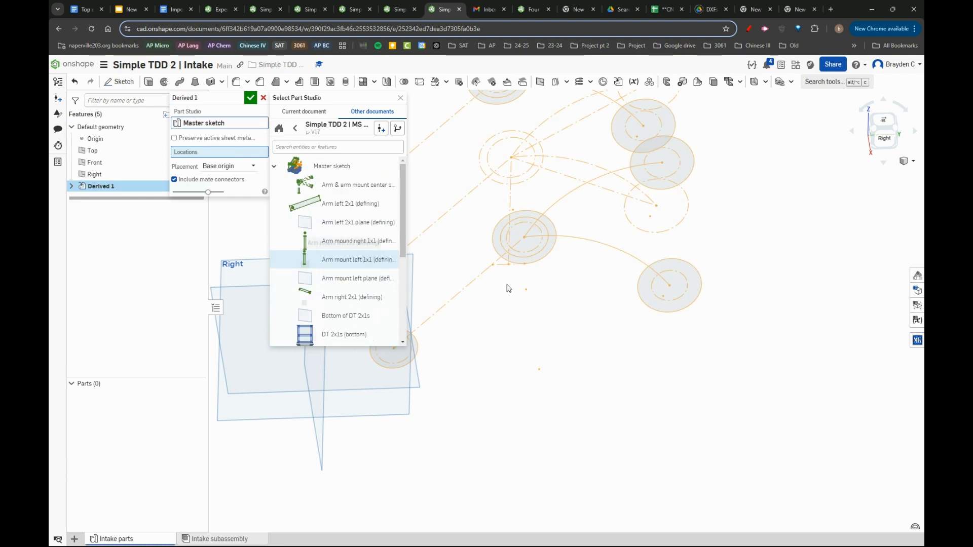
{"action": "scroll", "coordinate": [551, 300], "scroll_direction": "down", "scroll_amount": 2}
{"action": "scroll", "coordinate": [324, 253], "scroll_direction": "down", "scroll_amount": 1}
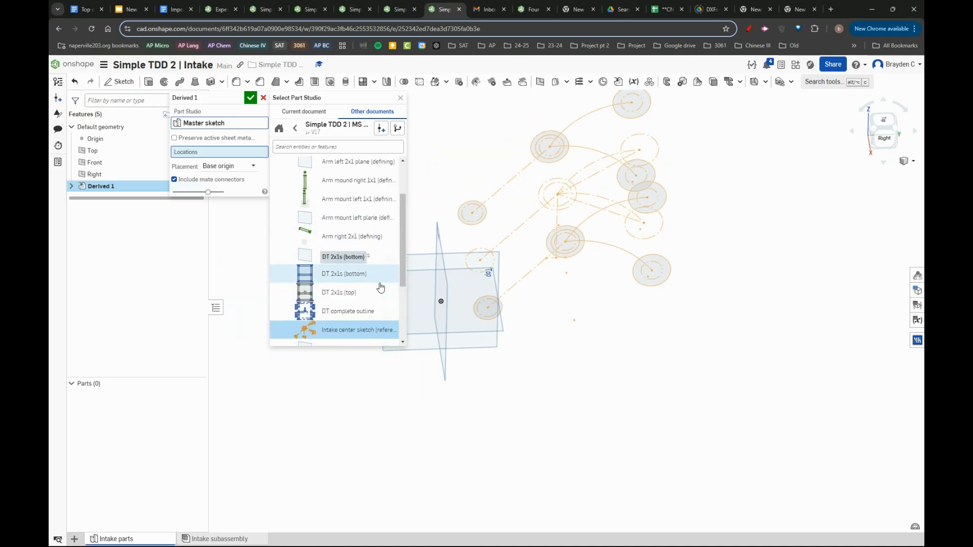
{"action": "left_click", "coordinate": [378, 292]}
{"action": "mouse_move", "coordinate": [576, 304]}
{"action": "right_mouse_down"}
{"action": "mouse_move", "coordinate": [519, 284]}
{"action": "mouse_move", "coordinate": [562, 271]}
{"action": "right_mouse_up"}
{"action": "scroll", "coordinate": [354, 226], "scroll_direction": "up", "scroll_amount": 1}
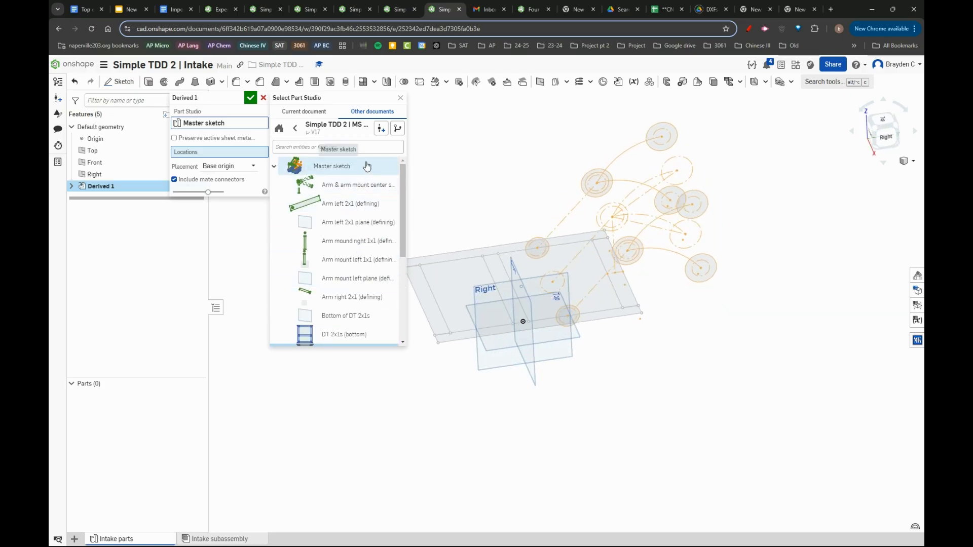
{"action": "left_click", "coordinate": [351, 193]}
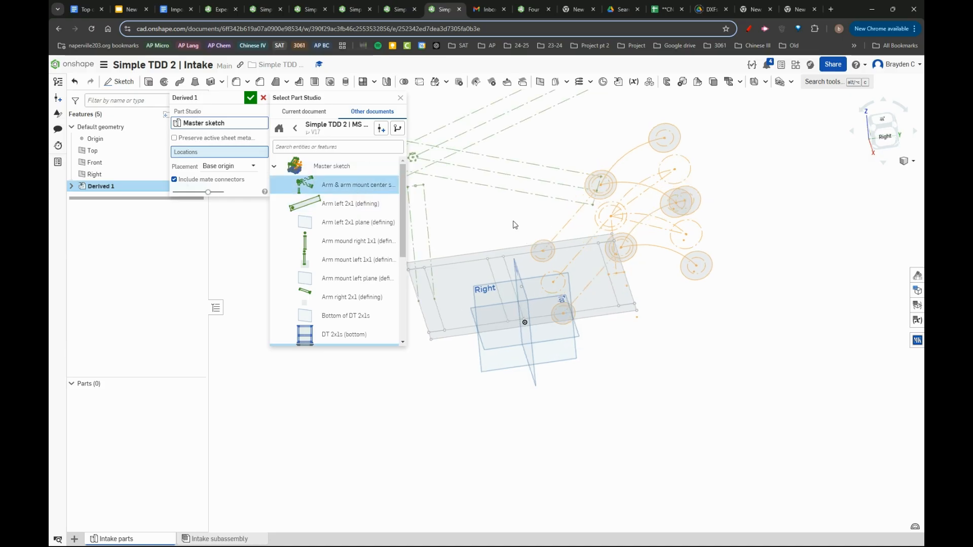
{"action": "mouse_move", "coordinate": [515, 225]}
{"action": "right_mouse_down"}
{"action": "mouse_move", "coordinate": [495, 219]}
{"action": "mouse_move", "coordinate": [529, 221]}
{"action": "right_mouse_up"}
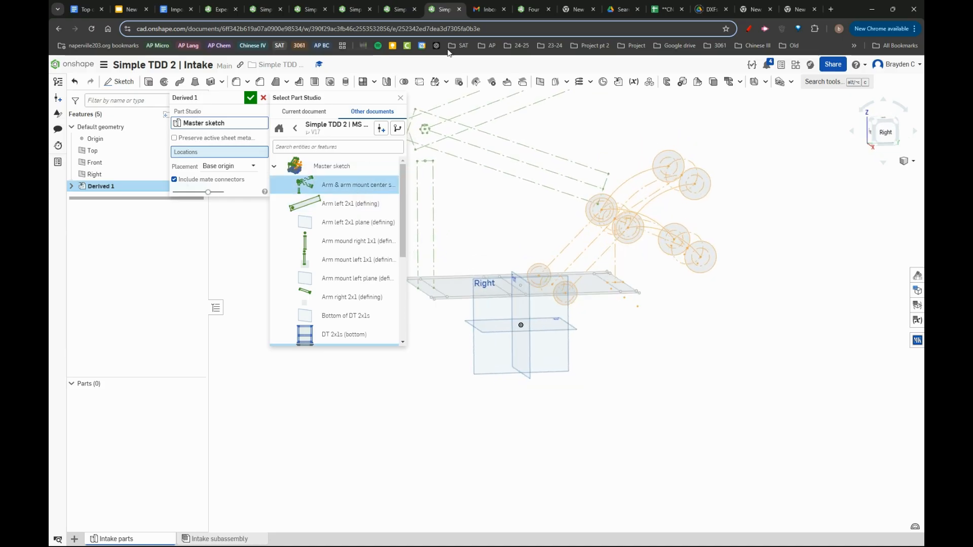
{"action": "scroll", "coordinate": [371, 247], "scroll_direction": "down", "scroll_amount": 4}
{"action": "scroll", "coordinate": [371, 247], "scroll_direction": "up", "scroll_amount": 3}
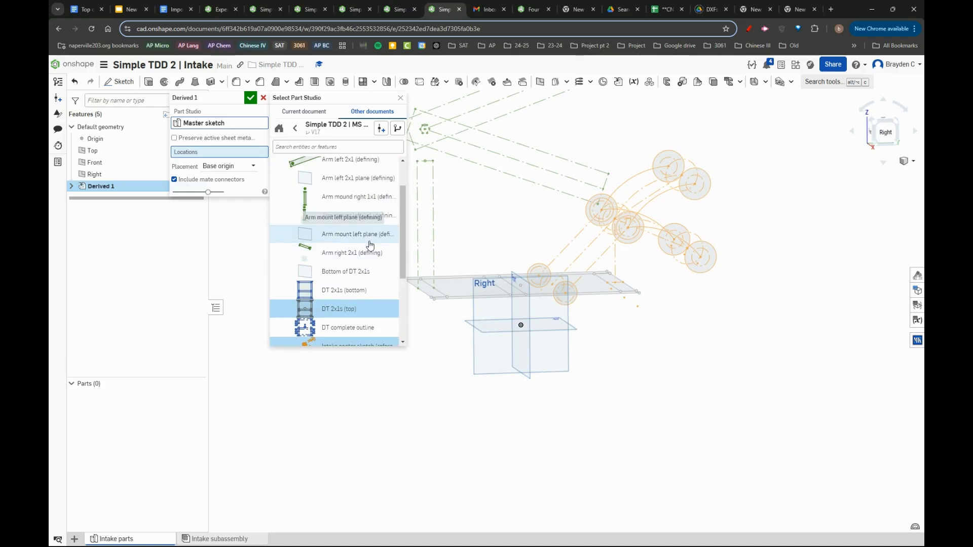
{"action": "scroll", "coordinate": [361, 230], "scroll_direction": "down", "scroll_amount": 3}
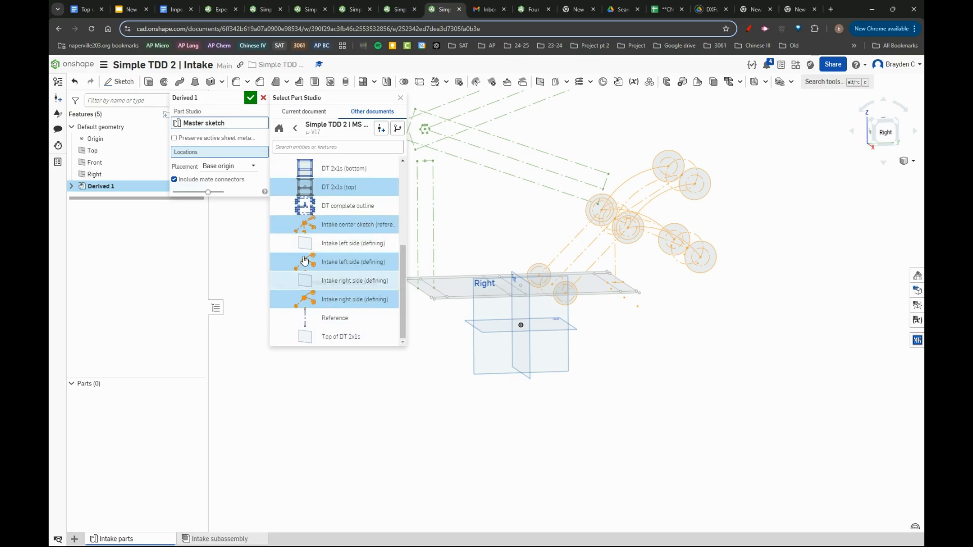
{"action": "left_click", "coordinate": [251, 98]}
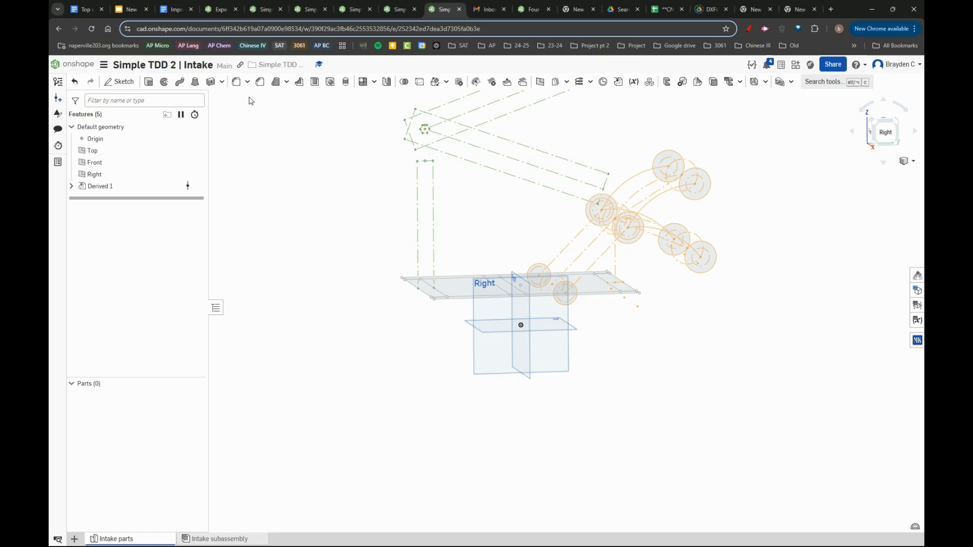
- Rename the new derived feature "Derived from MS"
{"action": "right_click", "coordinate": [145, 187]}
{"action": "left_click", "coordinate": [153, 194]}
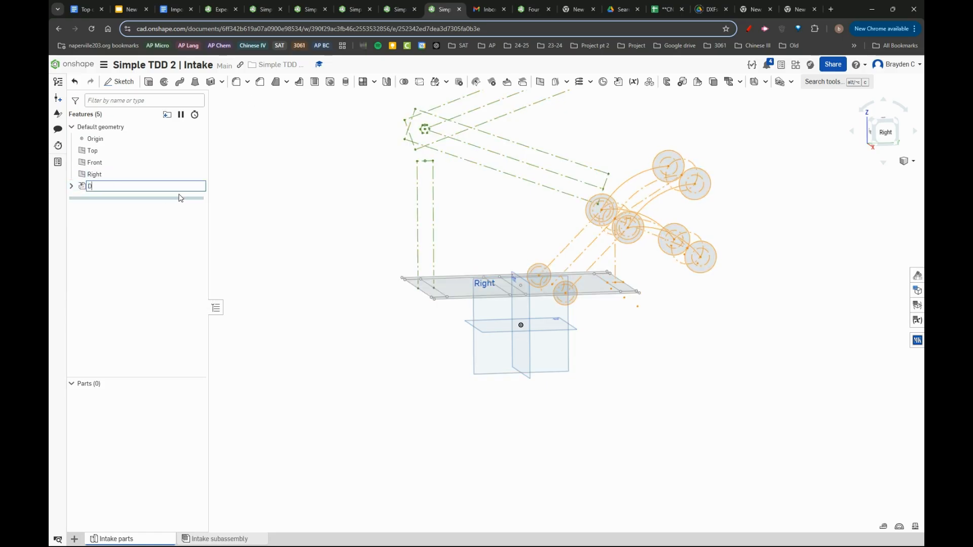
{"action": "type", "text": "Derived from MS"}
{"action": "key", "text": "Return"}
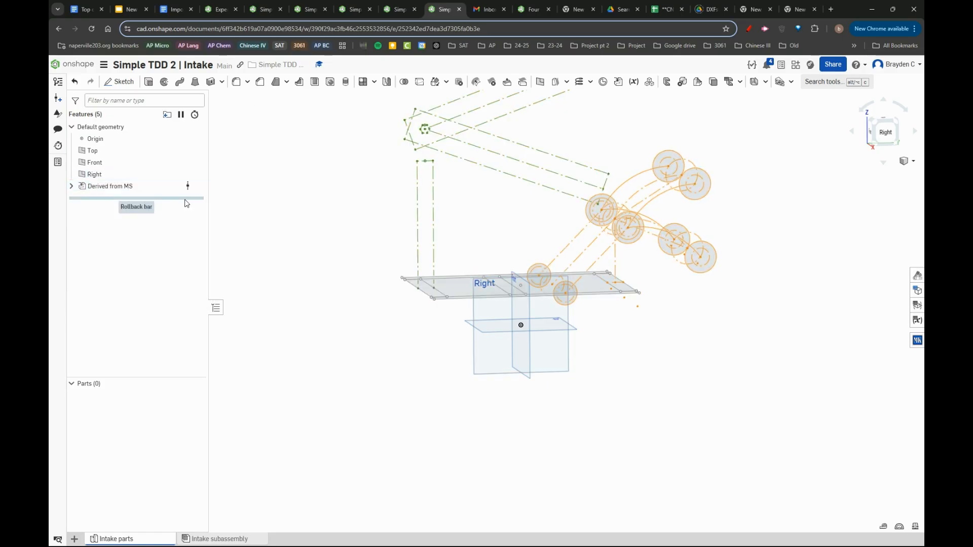
- Start another Derived feature and browse the recently referenced documents for its source part studio
{"action": "scroll", "coordinate": [547, 302], "scroll_direction": "up", "scroll_amount": 3}
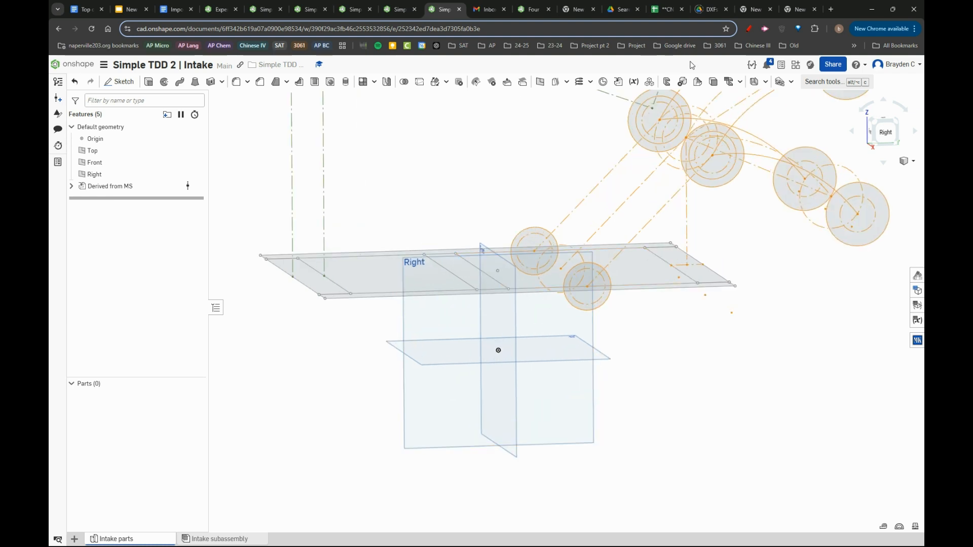
{"action": "left_click", "coordinate": [618, 82]}
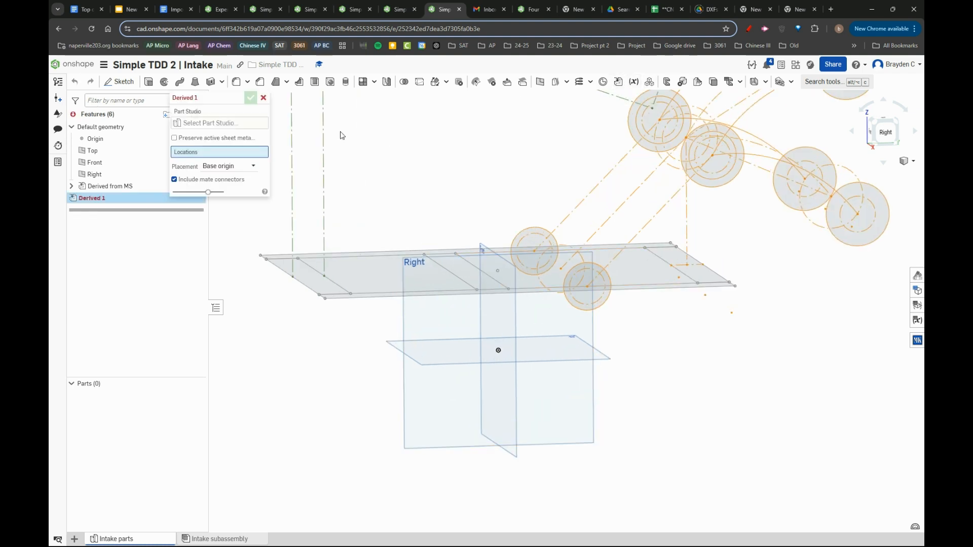
{"action": "left_click", "coordinate": [248, 123]}
{"action": "type", "text": "d"}
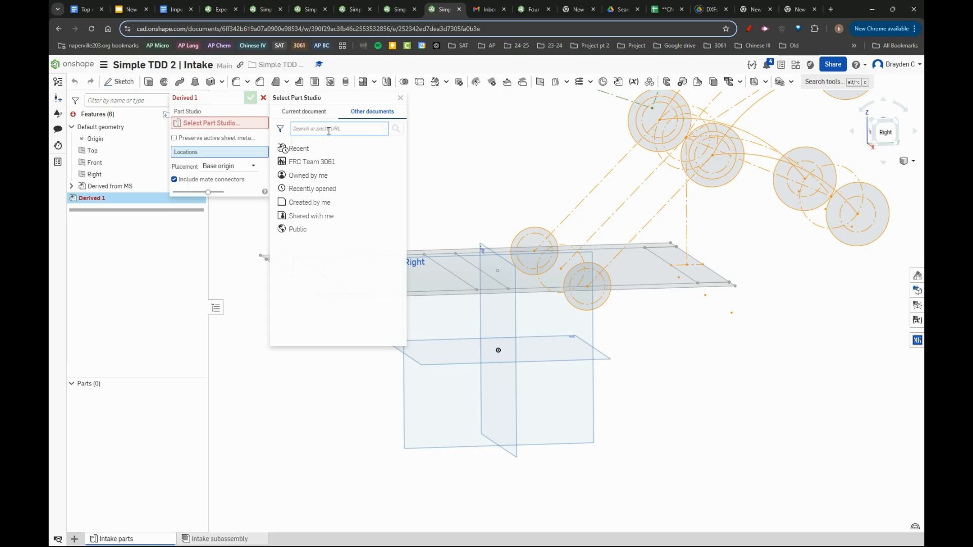
{"action": "left_click", "coordinate": [320, 148]}
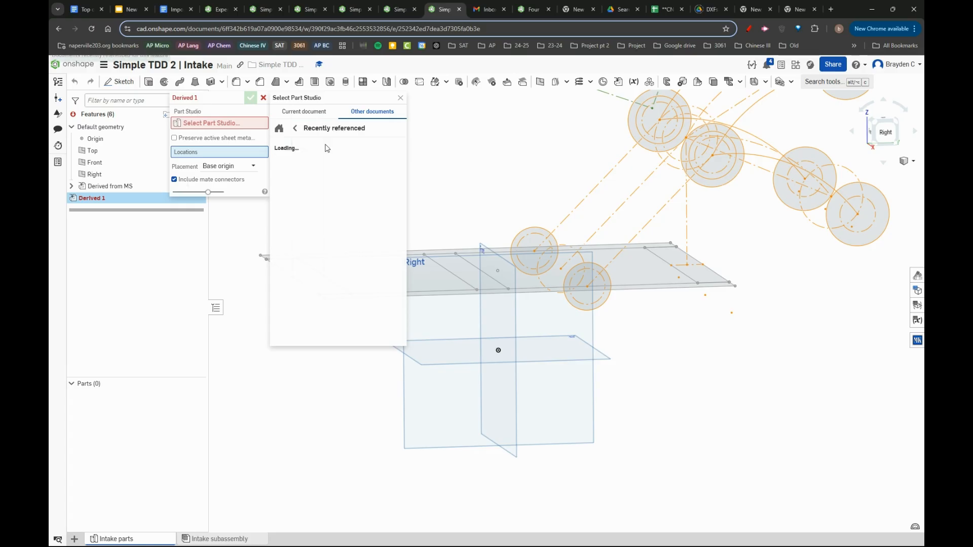
{"action": "left_click", "coordinate": [368, 228]}
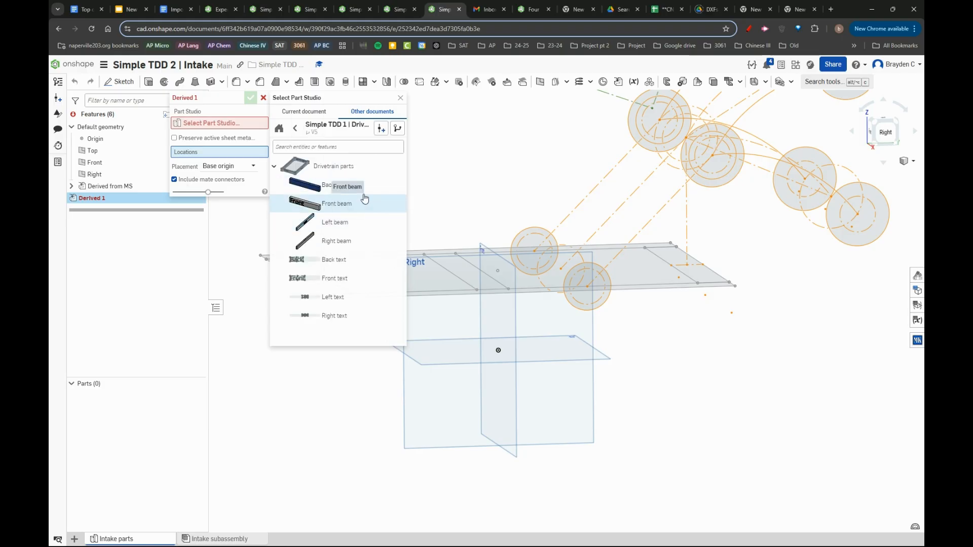
{"action": "left_click", "coordinate": [364, 203]}
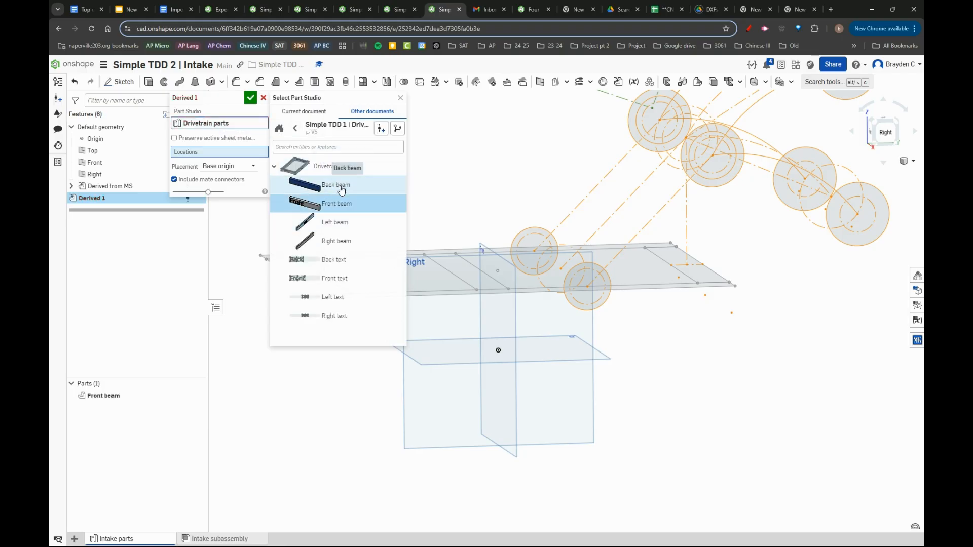
{"action": "left_click", "coordinate": [326, 202]}
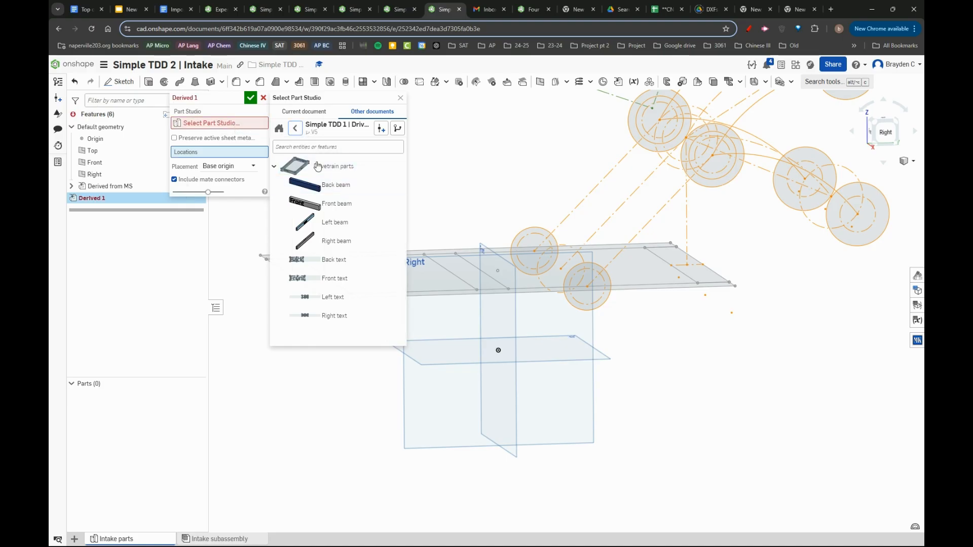
{"action": "left_click", "coordinate": [298, 129]}
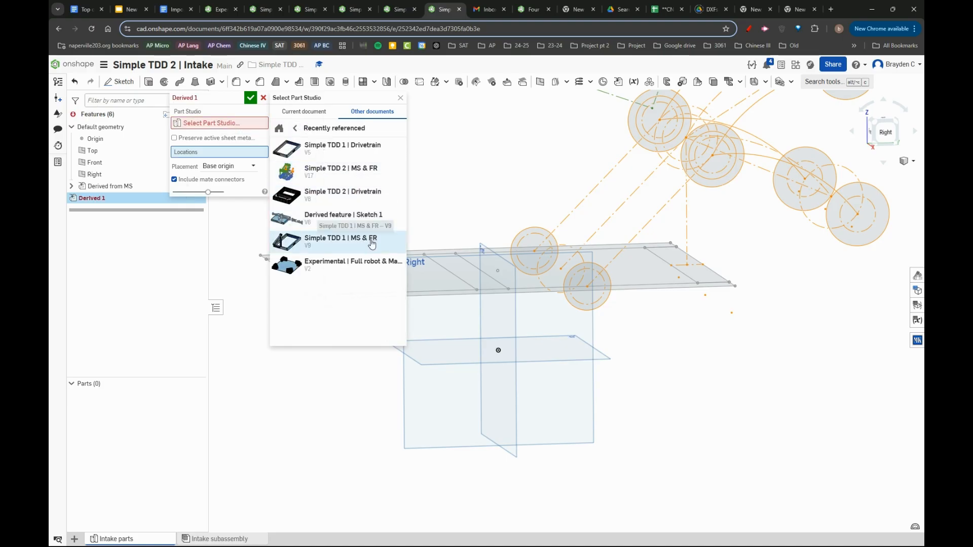
- Derive the DT back 2x1, DT front 2x1, DT left 2x1 and DT right 2x1 parts from Simple TDD 2 | Drivetrain
{"action": "left_click", "coordinate": [370, 198]}
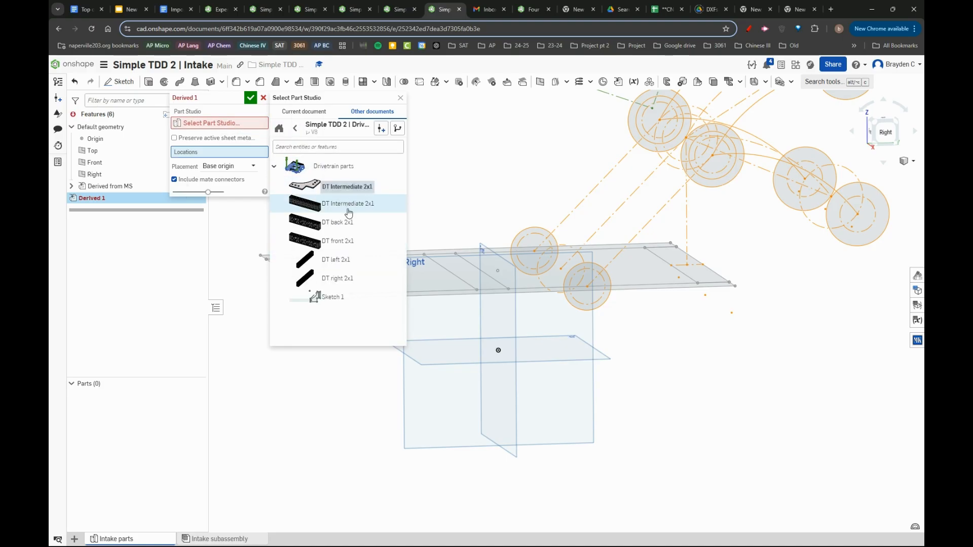
{"action": "left_click", "coordinate": [339, 222]}
{"action": "left_click", "coordinate": [339, 241]}
{"action": "left_click", "coordinate": [339, 260]}
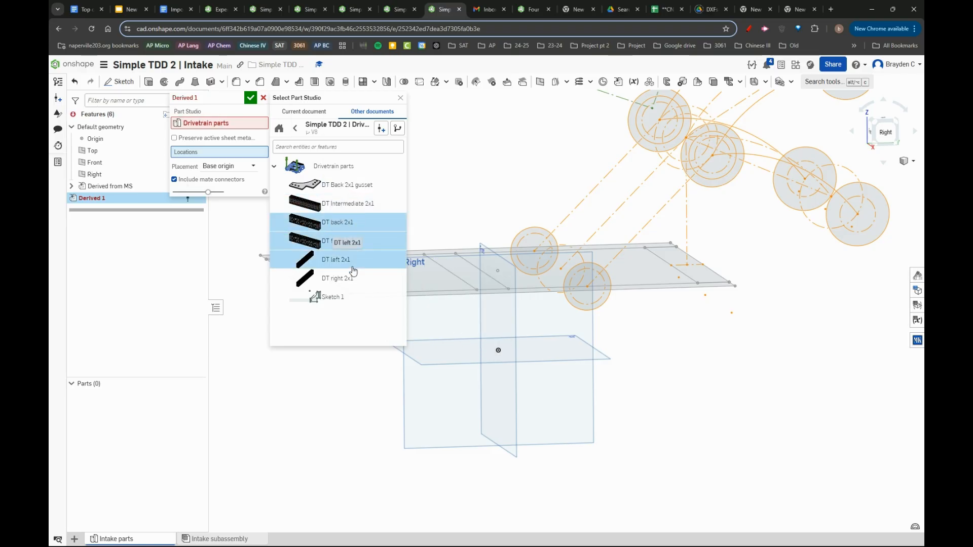
{"action": "left_click", "coordinate": [359, 278]}
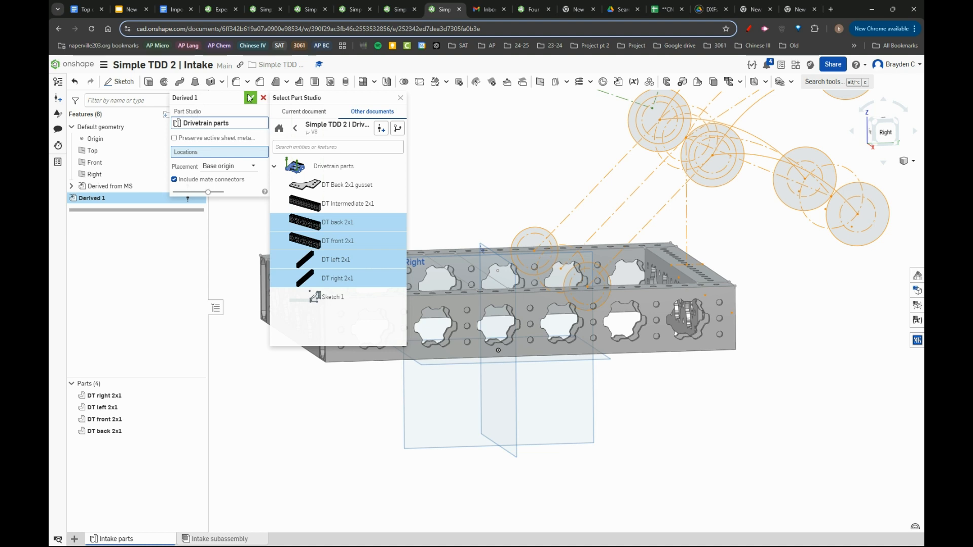
{"action": "left_click", "coordinate": [250, 99]}
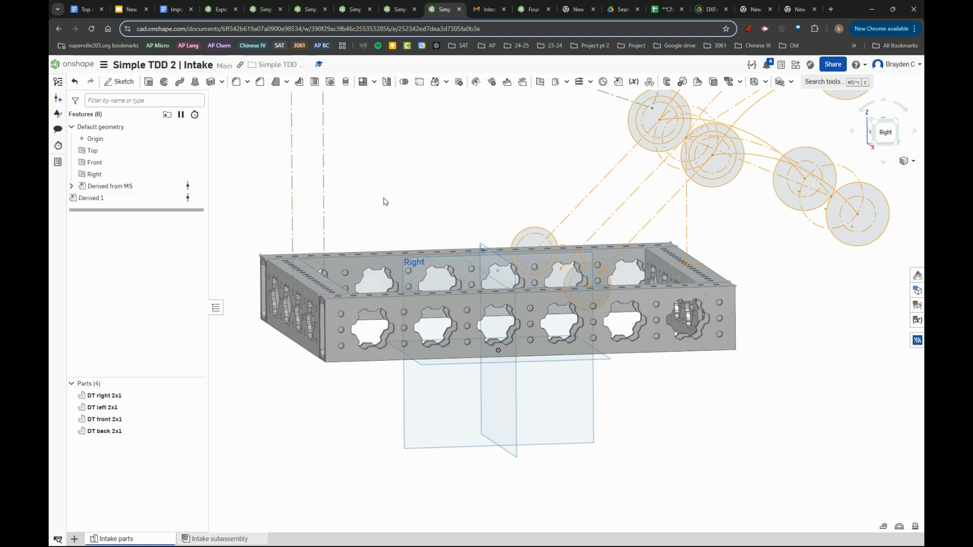
- Rename the drivetrain derived feature "Derived from DT"
{"action": "right_click", "coordinate": [141, 198]}
{"action": "left_click", "coordinate": [152, 208]}
{"action": "type", "text": "Der"}
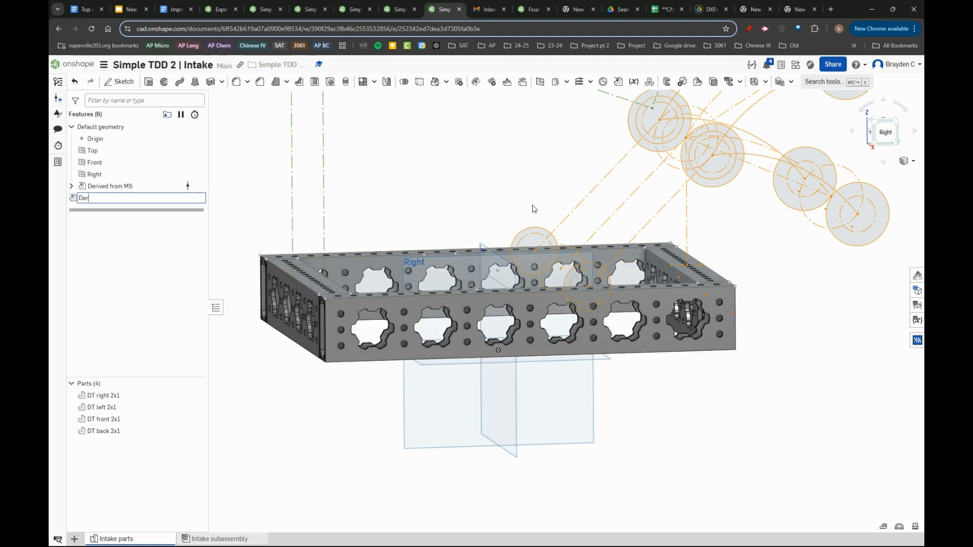
{"action": "type", "text": "ived from DT"}
{"action": "key", "text": "Return"}
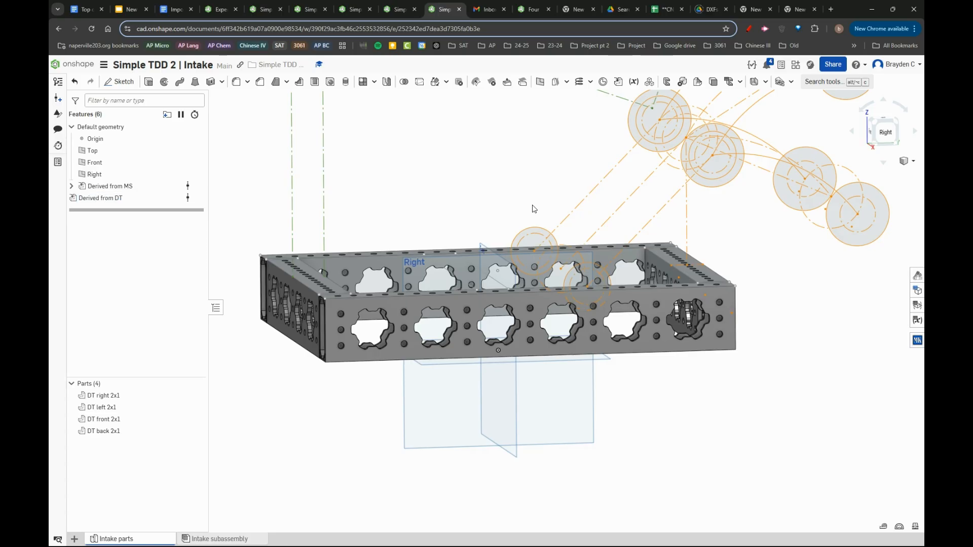
- Combine the right, front, left and back DT 2x1 beams into one closed composite part
{"action": "left_click", "coordinate": [650, 83]}
{"action": "left_click", "coordinate": [308, 284]}
{"action": "left_click", "coordinate": [496, 304]}
{"action": "left_click", "coordinate": [679, 276]}
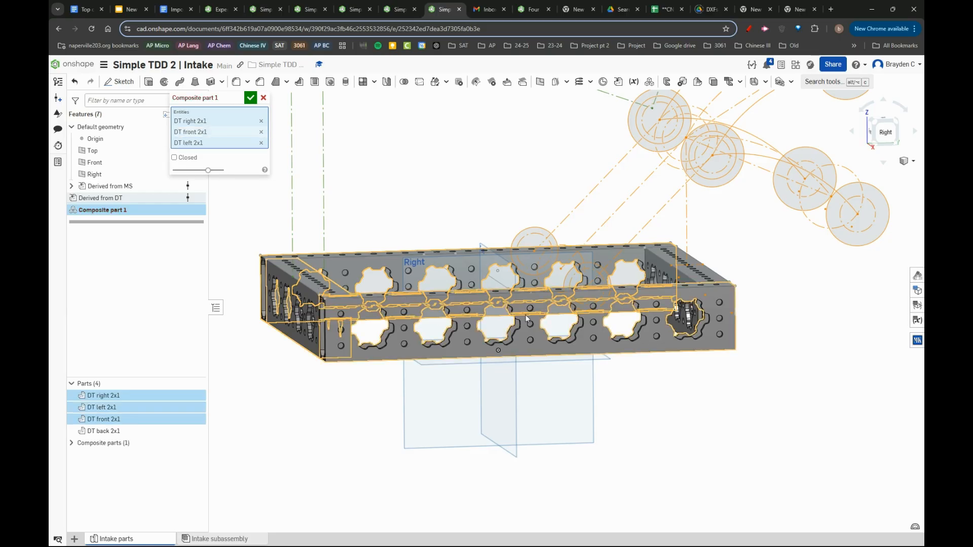
{"action": "left_click", "coordinate": [250, 98]}
- Examine how the derived intake sketches sit relative to the end of the drivetrain frame
{"action": "right_click_drag", "start_coordinate": [482, 244], "coordinate": [544, 276]}
{"action": "scroll", "coordinate": [527, 261], "scroll_direction": "up", "scroll_amount": 5}
{"action": "right_click", "coordinate": [544, 276]}
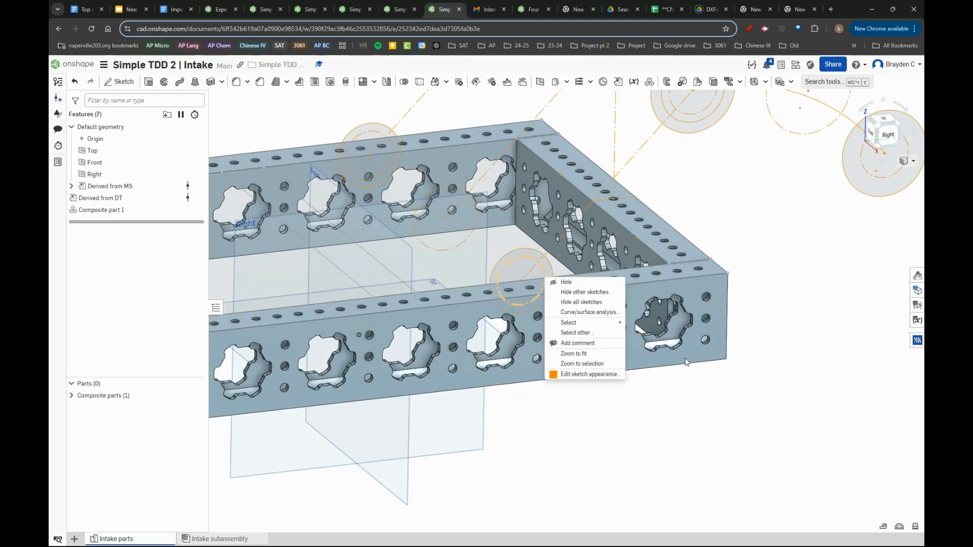
{"action": "left_click", "coordinate": [647, 383]}
{"action": "scroll", "coordinate": [537, 314], "scroll_direction": "down", "scroll_amount": 5}
{"action": "scroll", "coordinate": [504, 167], "scroll_direction": "up", "scroll_amount": 4}
{"action": "mouse_move", "coordinate": [505, 160]}
{"action": "right_mouse_down"}
{"action": "mouse_move", "coordinate": [476, 149]}
{"action": "mouse_move", "coordinate": [573, 175]}
{"action": "mouse_move", "coordinate": [555, 161]}
{"action": "mouse_move", "coordinate": [563, 159]}
{"action": "right_mouse_up"}
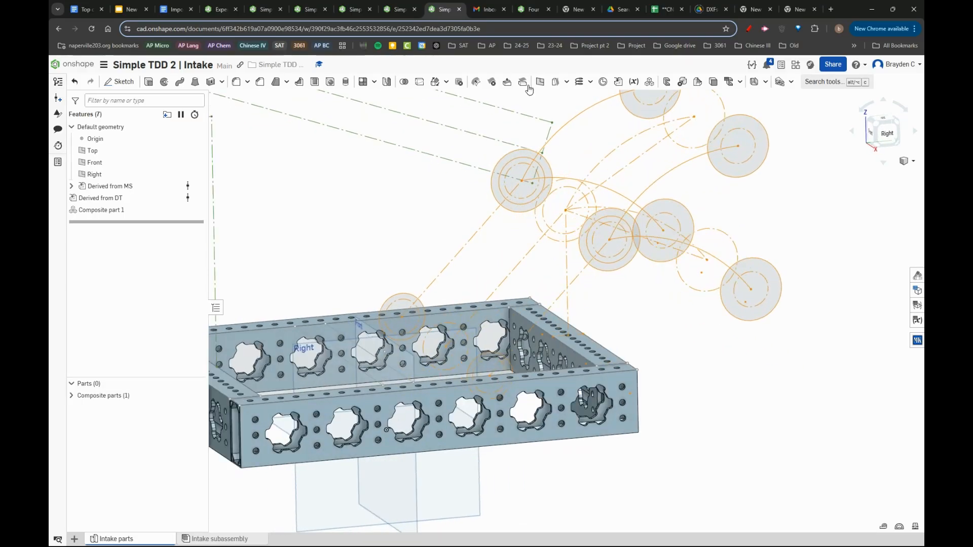
{"action": "scroll", "coordinate": [570, 185], "scroll_direction": "down", "scroll_amount": 4}
{"action": "scroll", "coordinate": [545, 174], "scroll_direction": "up", "scroll_amount": 5}
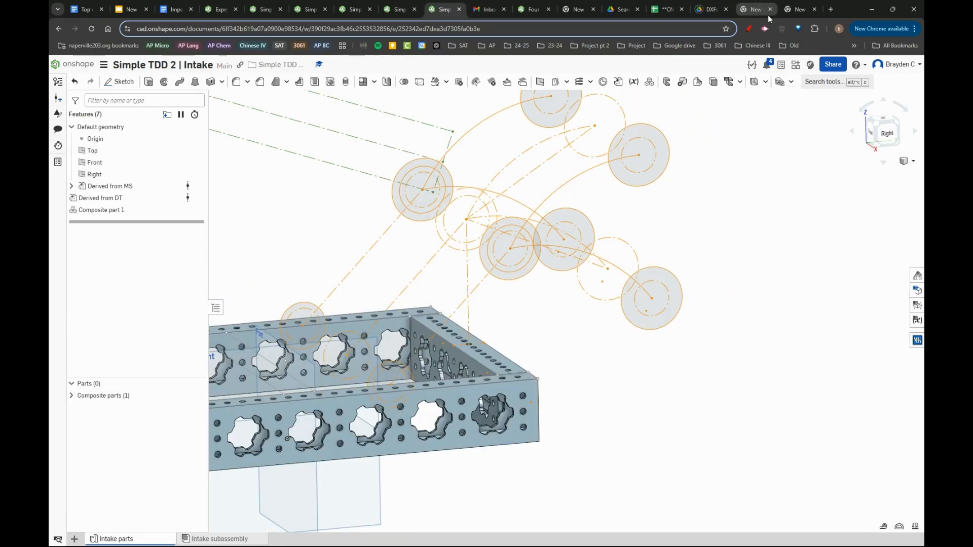
- Outline the intake's fixed mounting plate and its curved roller plate in red with the screen annotation pen
{"action": "left_click", "coordinate": [750, 28]}
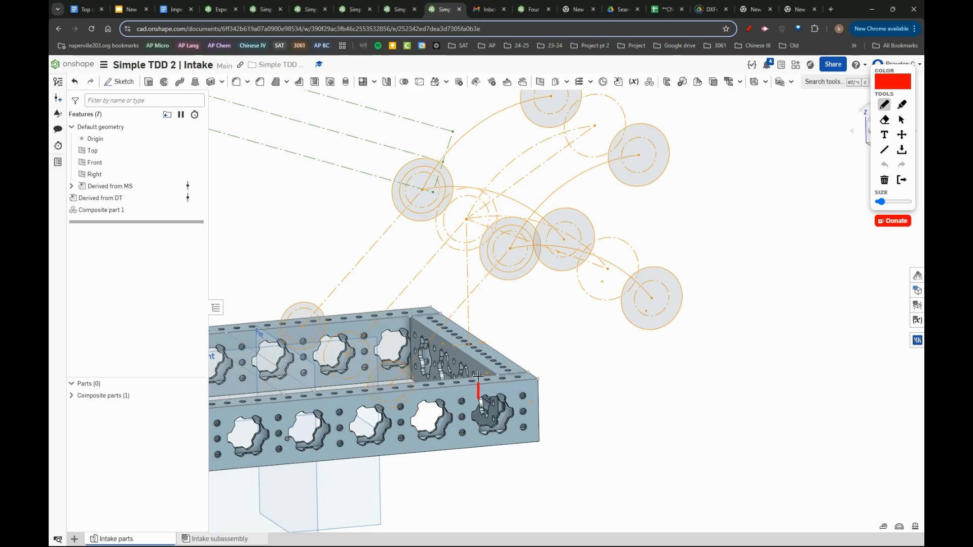
{"action": "left_click_drag", "start_coordinate": [512, 355], "coordinate": [525, 300]}
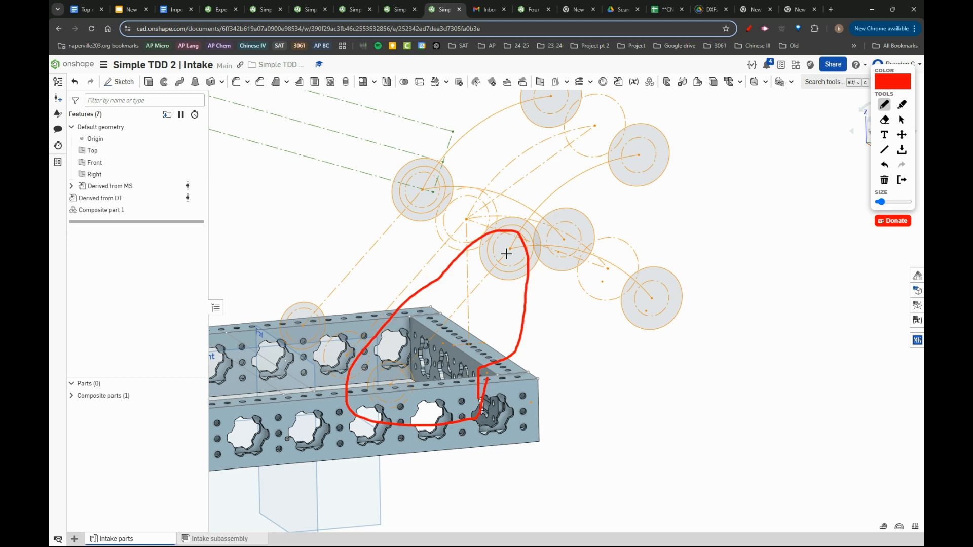
{"action": "left_click_drag", "start_coordinate": [506, 254], "coordinate": [514, 231]}
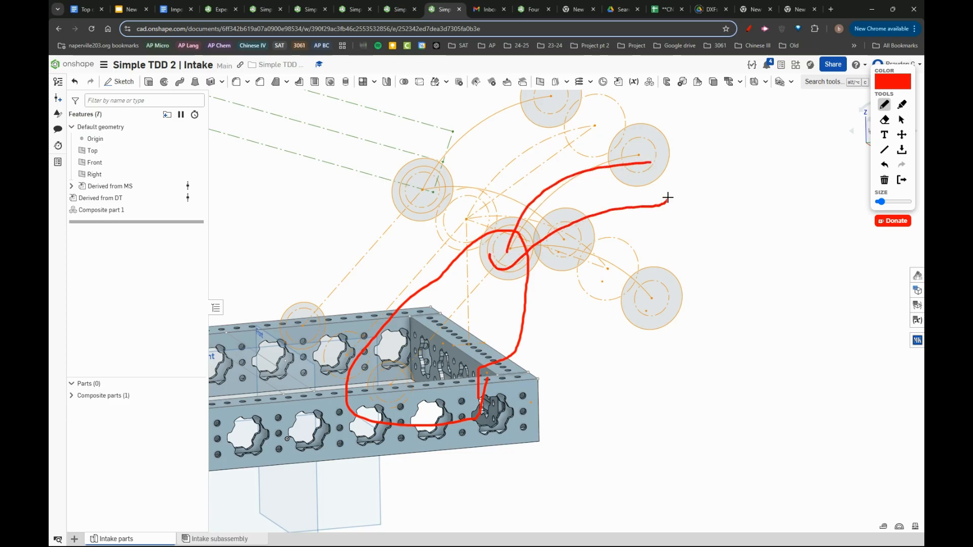
{"action": "mouse_move", "coordinate": [576, 143]}
{"action": "left_mouse_down"}
{"action": "mouse_move", "coordinate": [487, 232]}
{"action": "mouse_move", "coordinate": [489, 255]}
{"action": "left_mouse_up"}
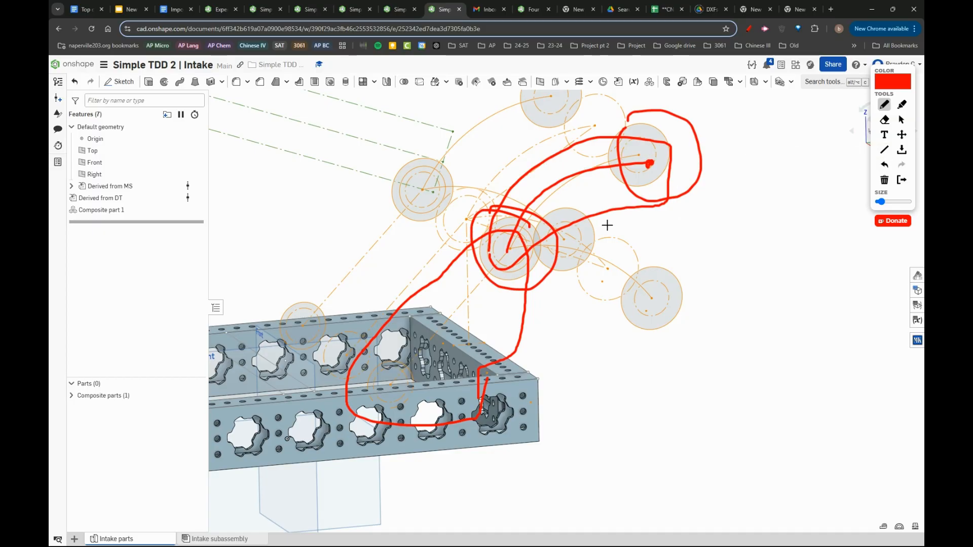
- Undo the curved roller plate markup and exit the screen annotation tool
{"action": "left_click", "coordinate": [883, 164]}
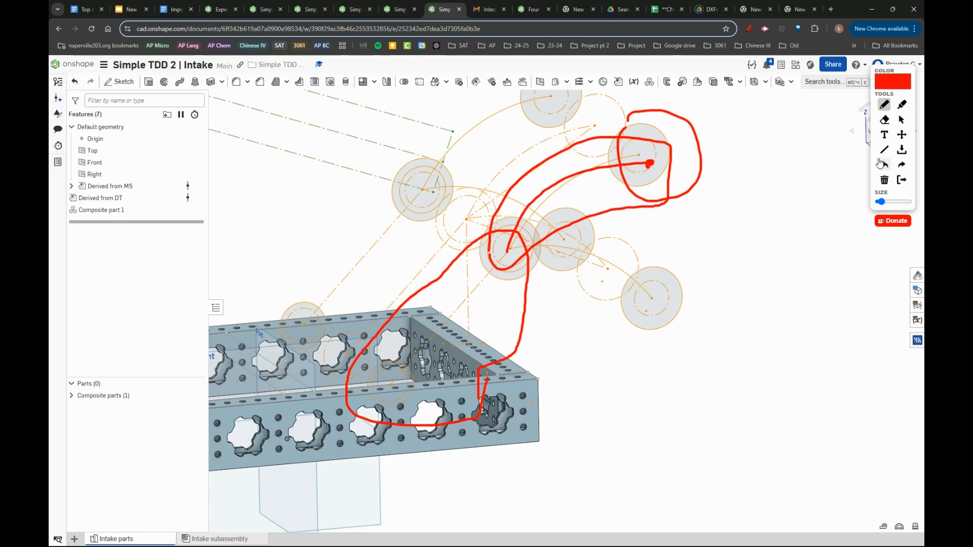
{"action": "left_click", "coordinate": [882, 163]}
{"action": "left_click", "coordinate": [881, 164]}
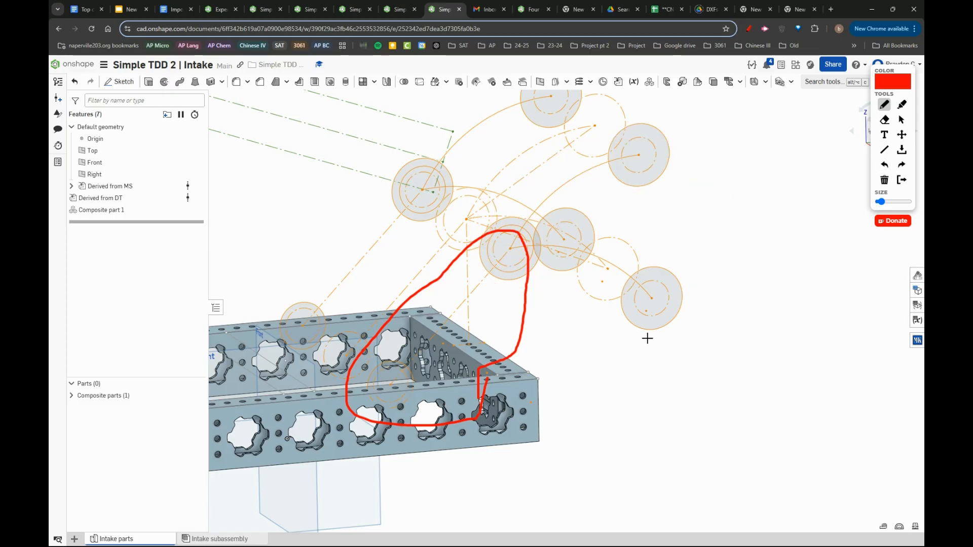
{"action": "key", "text": "Escape"}
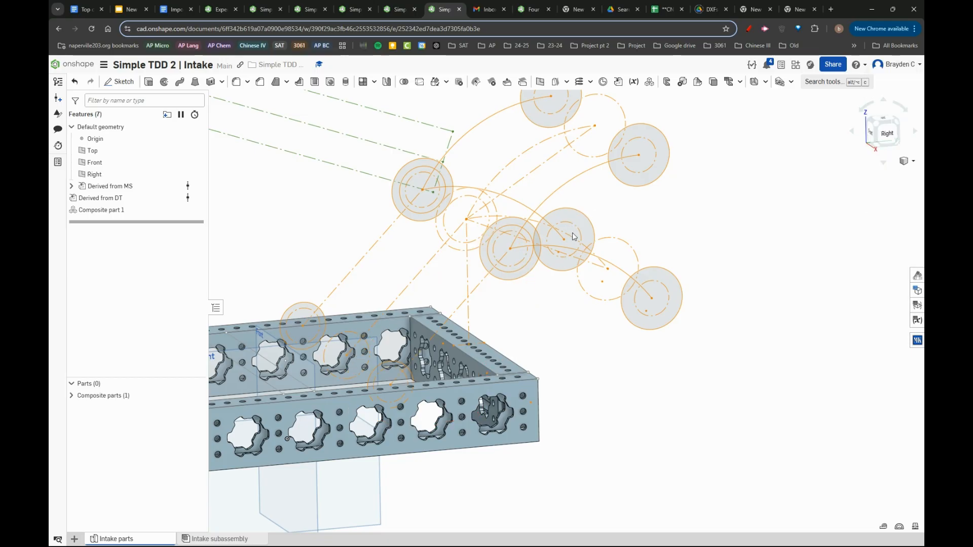
- Inspect the curved sketch arcs between the intake circles and annotate the outer roller's travel directions with red arrows
{"action": "mouse_move", "coordinate": [626, 226]}
{"action": "right_mouse_down"}
{"action": "mouse_move", "coordinate": [623, 202]}
{"action": "mouse_move", "coordinate": [584, 168]}
{"action": "right_mouse_up"}
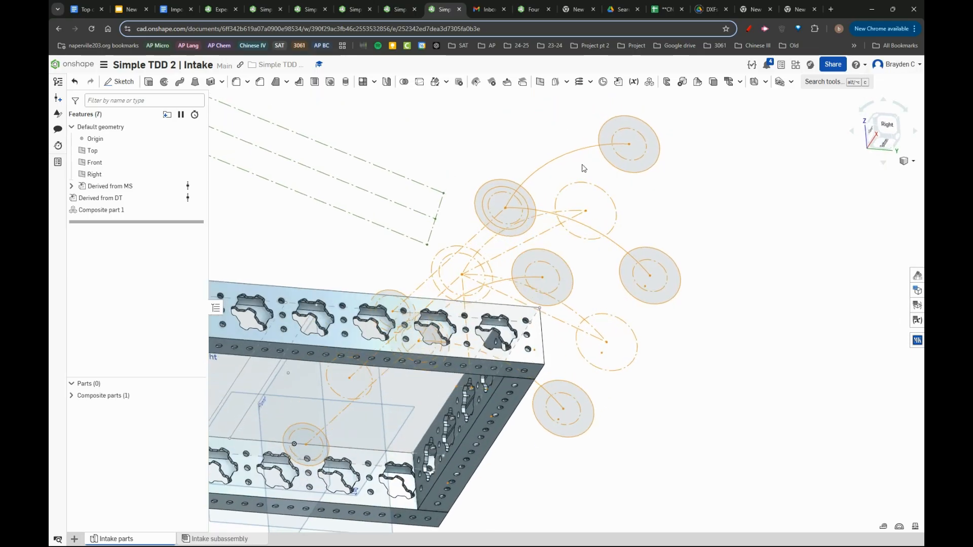
{"action": "left_click", "coordinate": [557, 158]}
{"action": "left_click", "coordinate": [554, 215]}
{"action": "left_click", "coordinate": [724, 227]}
{"action": "right_click_drag", "start_coordinate": [725, 227], "coordinate": [703, 234]}
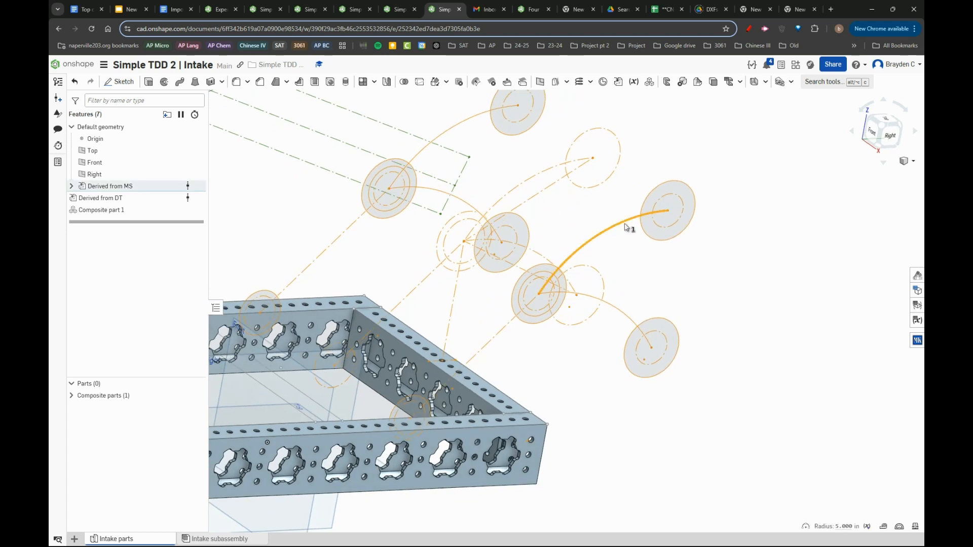
{"action": "left_click", "coordinate": [748, 28]}
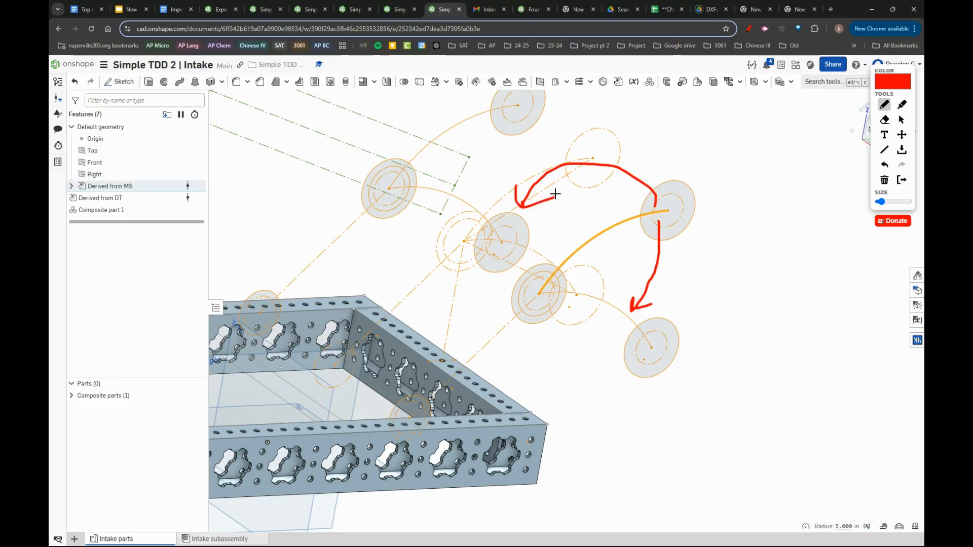
{"action": "key", "text": "Escape"}
- Measure the center distance between the lower circle near the frame and the upper intake pivot circle, and the pivot circle's diameter
{"action": "mouse_move", "coordinate": [538, 292]}
{"action": "right_mouse_down"}
{"action": "mouse_move", "coordinate": [506, 295]}
{"action": "mouse_move", "coordinate": [523, 274]}
{"action": "mouse_move", "coordinate": [528, 288]}
{"action": "right_mouse_up"}
{"action": "scroll", "coordinate": [671, 217], "scroll_direction": "up", "scroll_amount": 3}
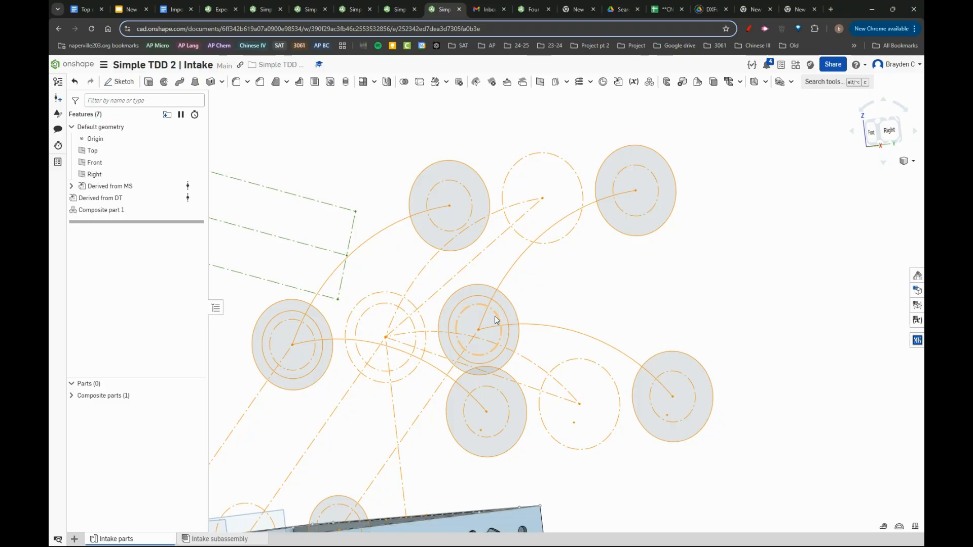
{"action": "scroll", "coordinate": [450, 294], "scroll_direction": "down", "scroll_amount": 4}
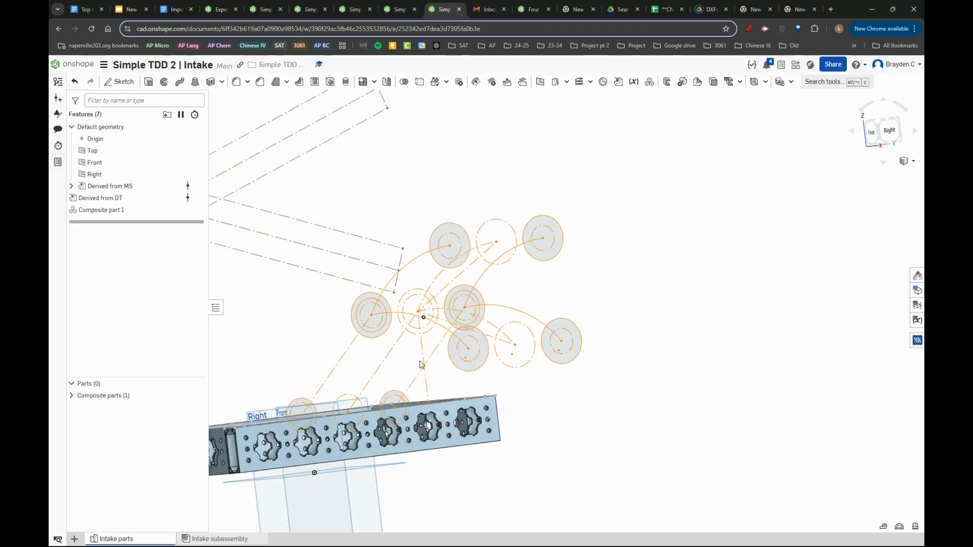
{"action": "scroll", "coordinate": [408, 391], "scroll_direction": "up", "scroll_amount": 3}
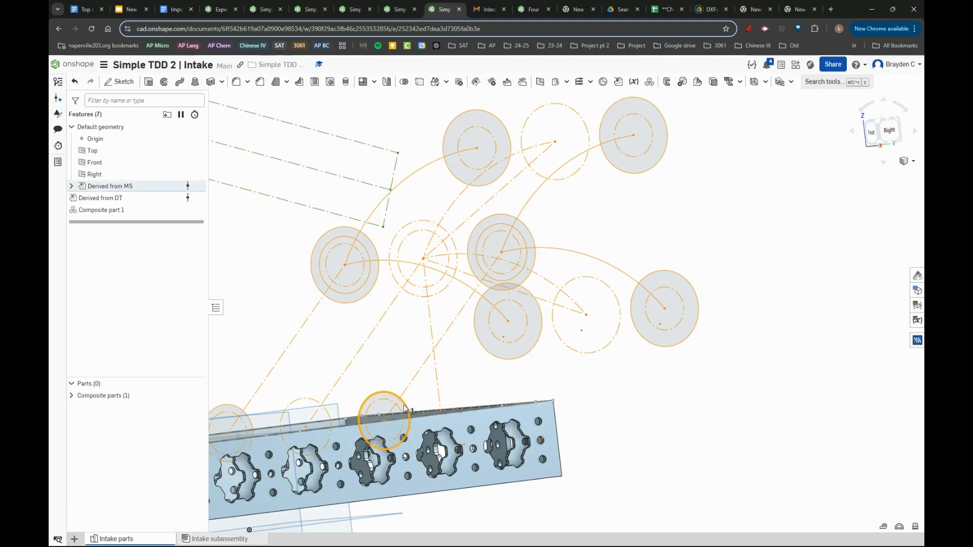
{"action": "left_click", "coordinate": [523, 260]}
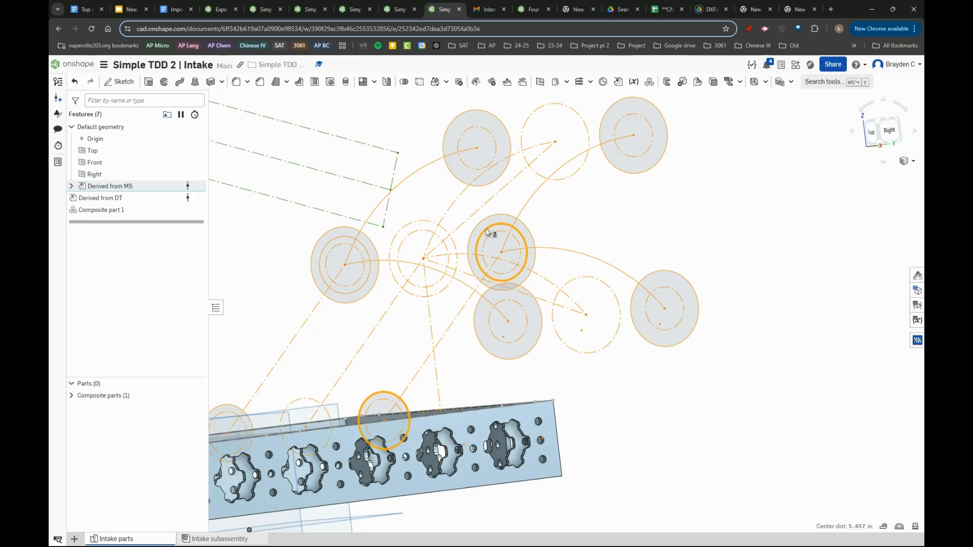
{"action": "left_click", "coordinate": [565, 215]}
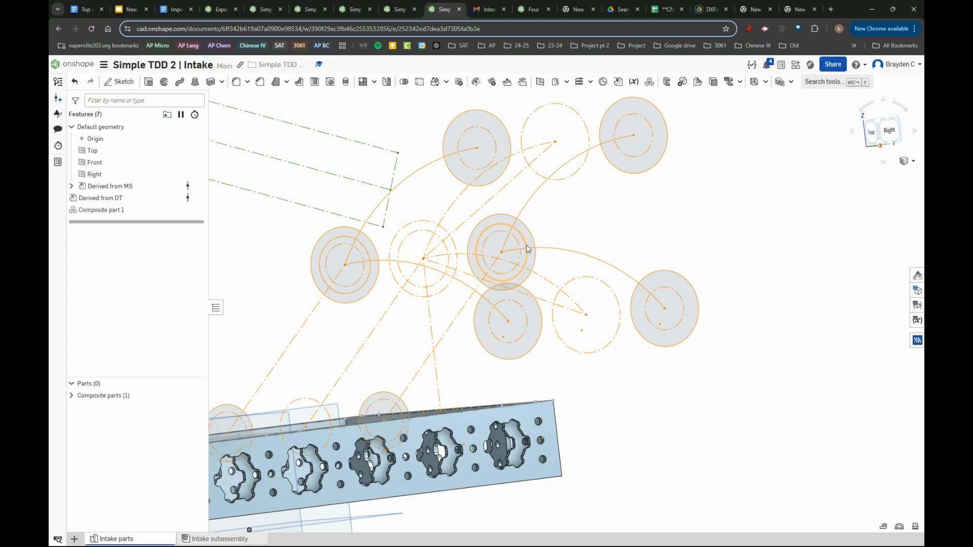
{"action": "left_click", "coordinate": [526, 247]}
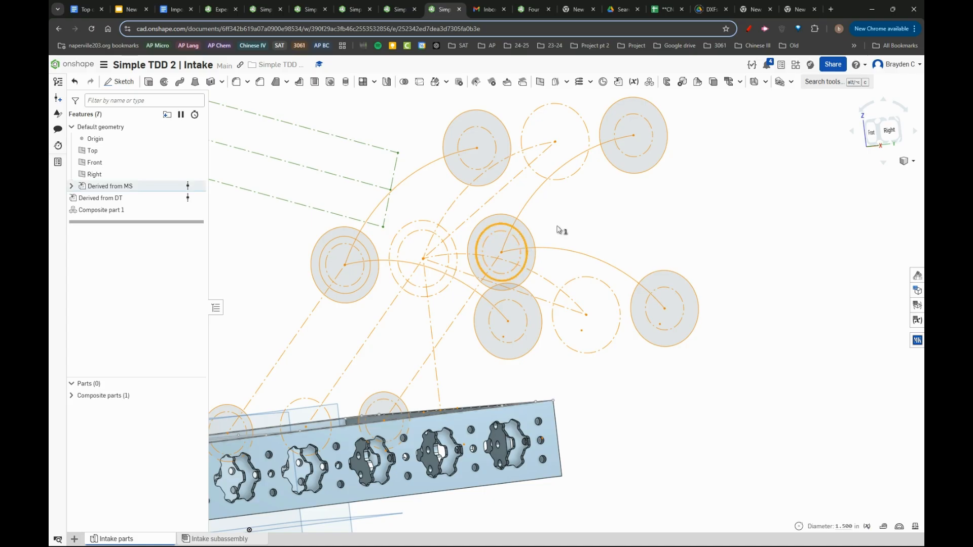
{"action": "left_click", "coordinate": [527, 249]}
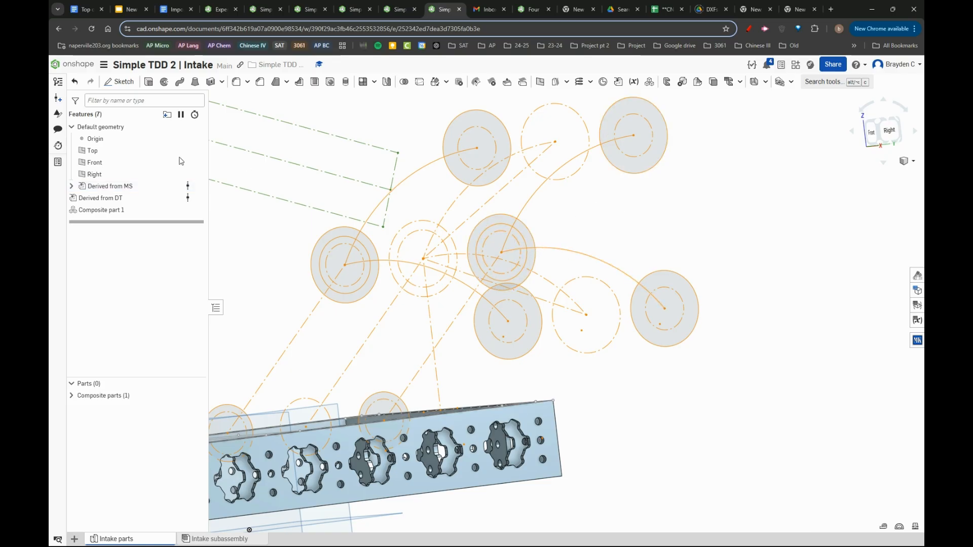
- Examine where the lower intake circles sit relative to the drivetrain frame tubes from several angles
{"action": "right_click_drag", "start_coordinate": [519, 277], "coordinate": [503, 262]}
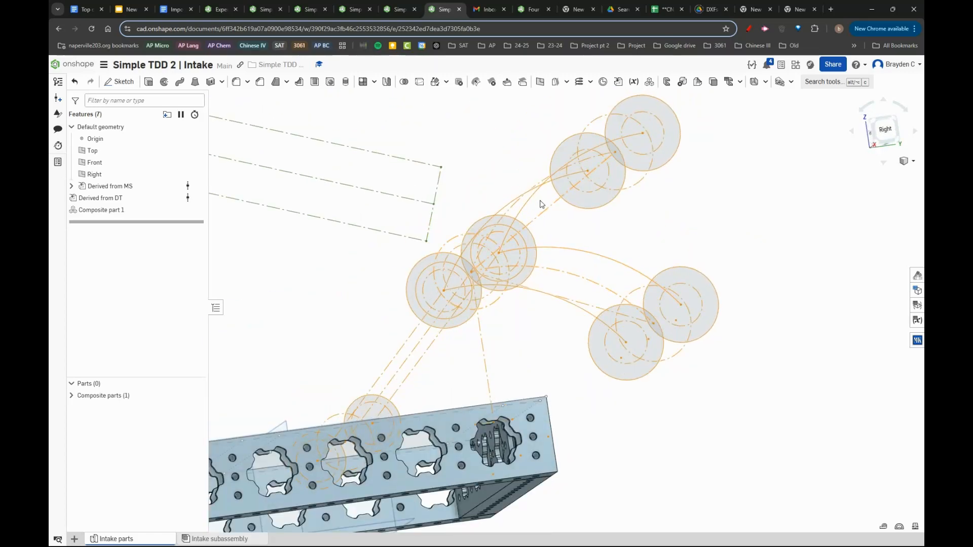
{"action": "right_click_drag", "start_coordinate": [541, 205], "coordinate": [559, 196]}
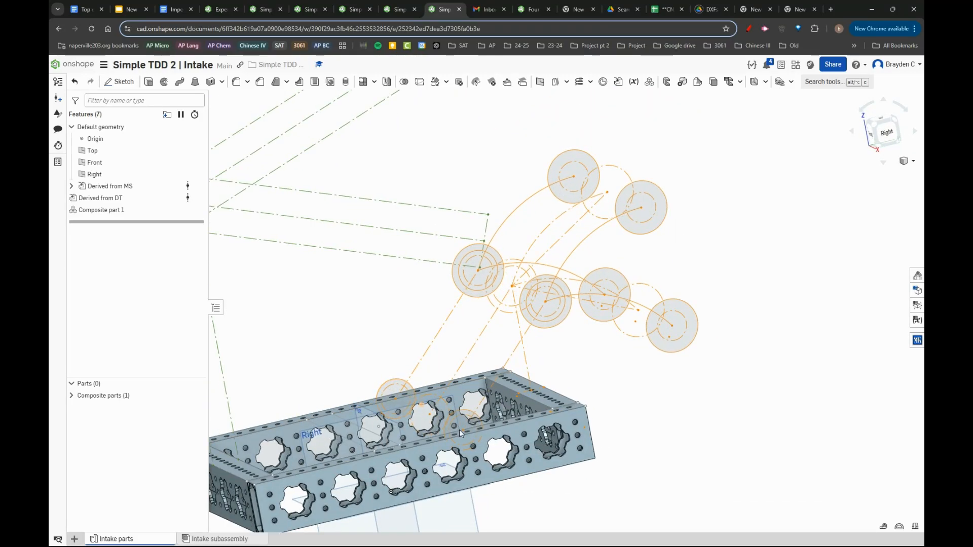
{"action": "scroll", "coordinate": [459, 430], "scroll_direction": "up", "scroll_amount": 3}
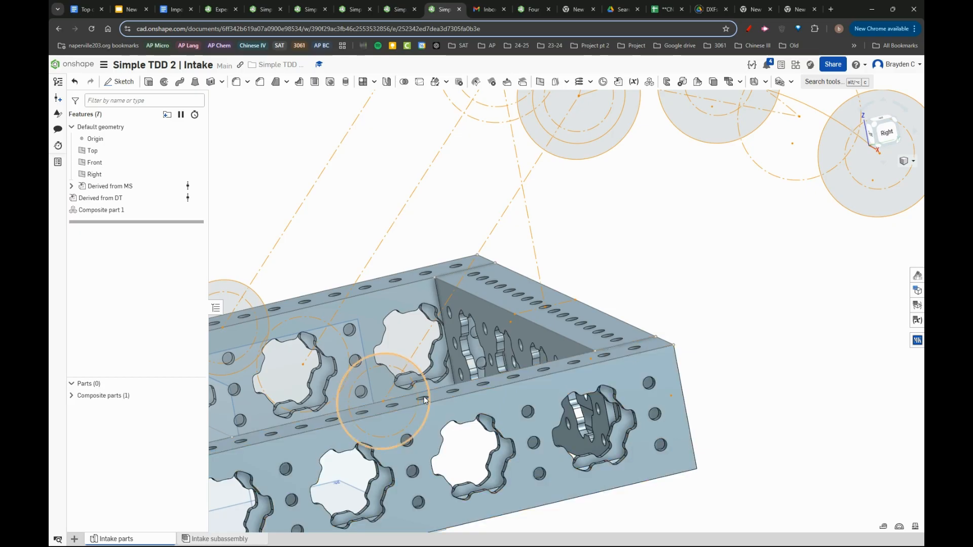
{"action": "mouse_move", "coordinate": [428, 380]}
{"action": "right_mouse_down"}
{"action": "mouse_move", "coordinate": [434, 425]}
{"action": "mouse_move", "coordinate": [412, 451]}
{"action": "mouse_move", "coordinate": [409, 380]}
{"action": "right_mouse_up"}
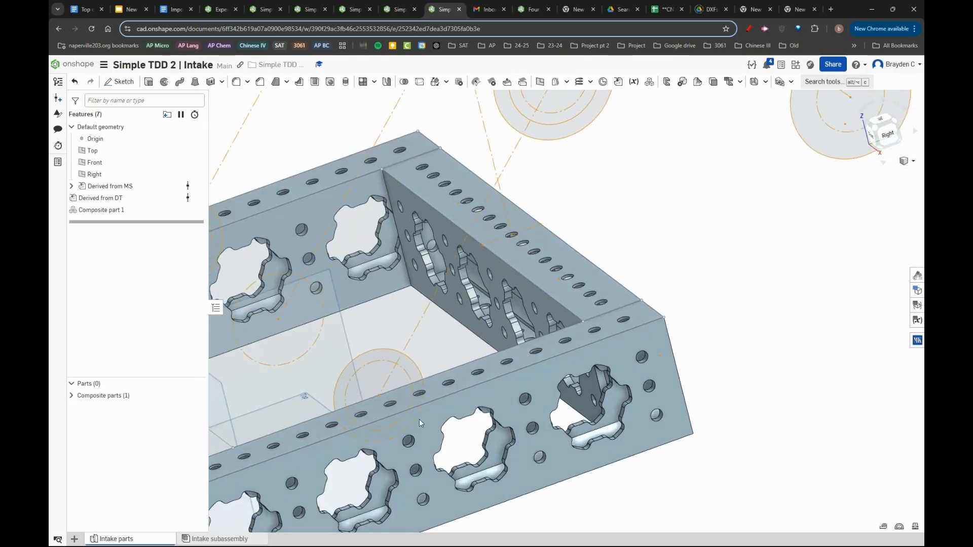
{"action": "left_click", "coordinate": [409, 378]}
{"action": "left_click", "coordinate": [421, 376]}
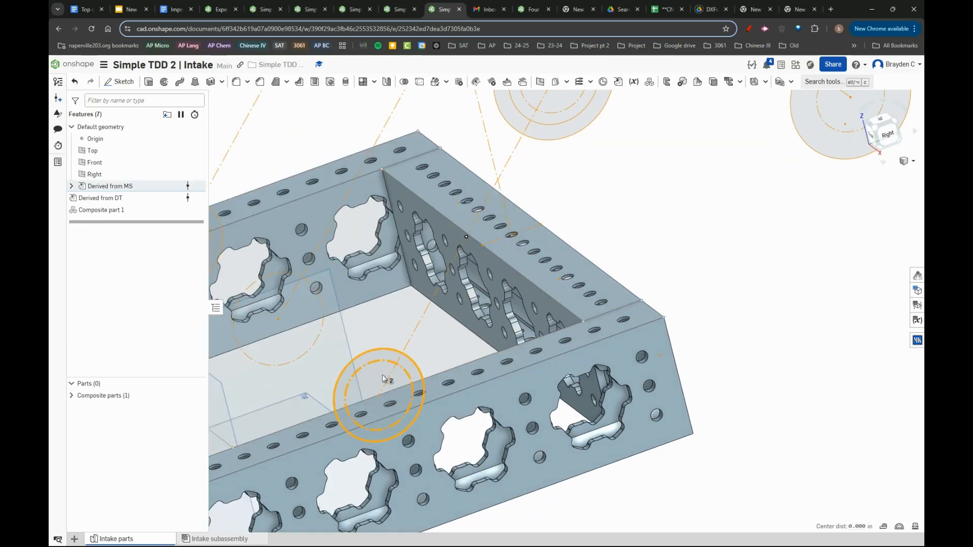
{"action": "right_click_drag", "start_coordinate": [383, 399], "coordinate": [415, 373]}
{"action": "left_click", "coordinate": [379, 390]}
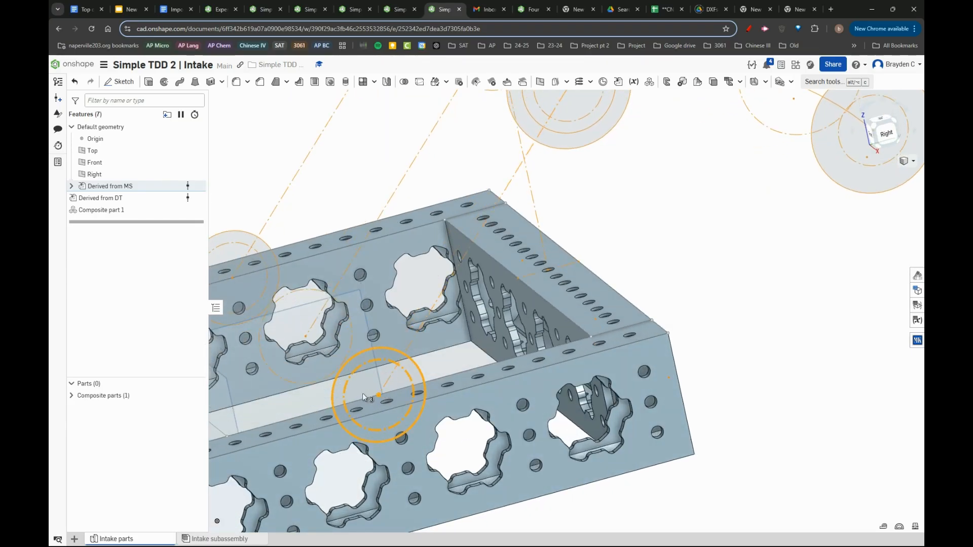
{"action": "left_click", "coordinate": [425, 366]}
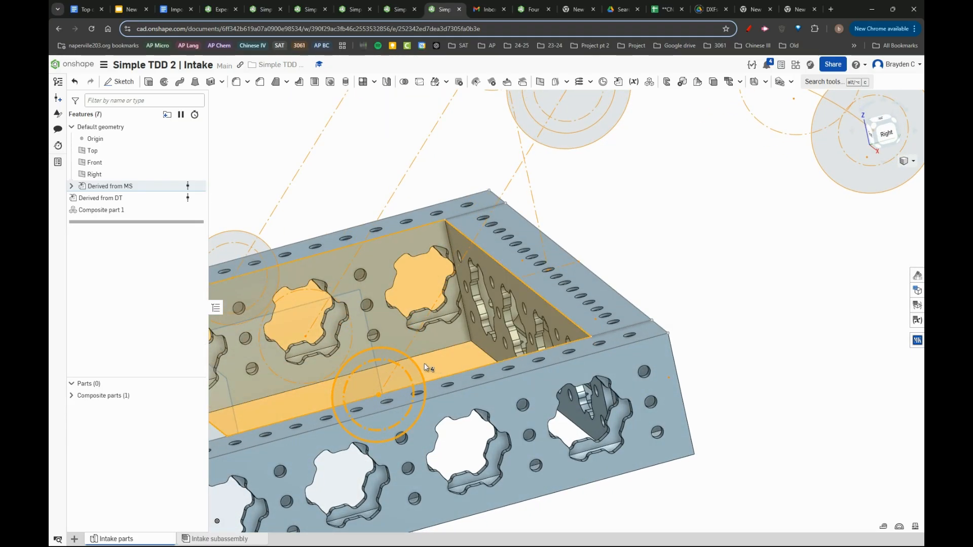
{"action": "scroll", "coordinate": [426, 367], "scroll_direction": "down", "scroll_amount": 3}
{"action": "key", "text": "Escape"}
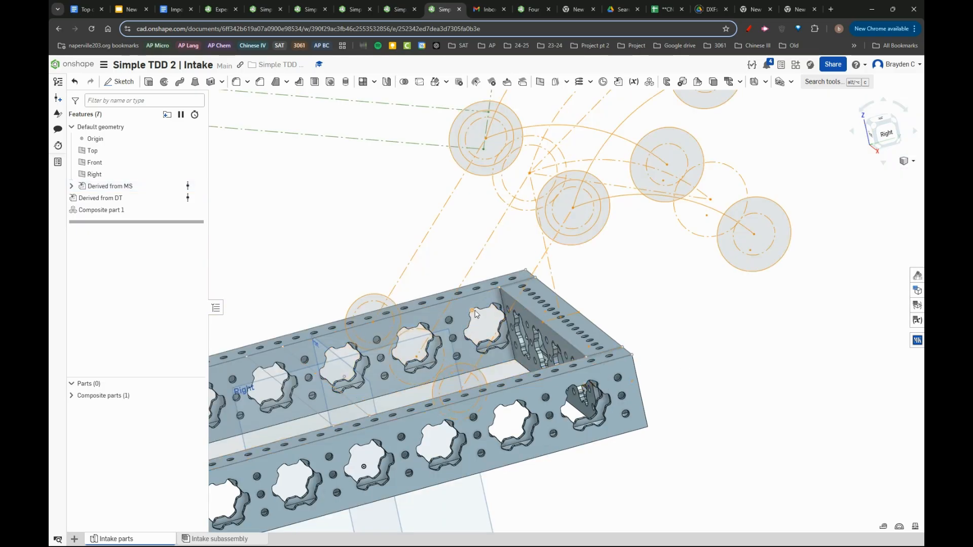
- Switch to the Simple TDD 2 | MS & FR master sketch and open the Intake center sketch (reference) for editing
{"action": "left_click", "coordinate": [397, 4]}
{"action": "left_click", "coordinate": [355, 6]}
{"action": "left_click", "coordinate": [310, 6]}
{"action": "left_click", "coordinate": [259, 4]}
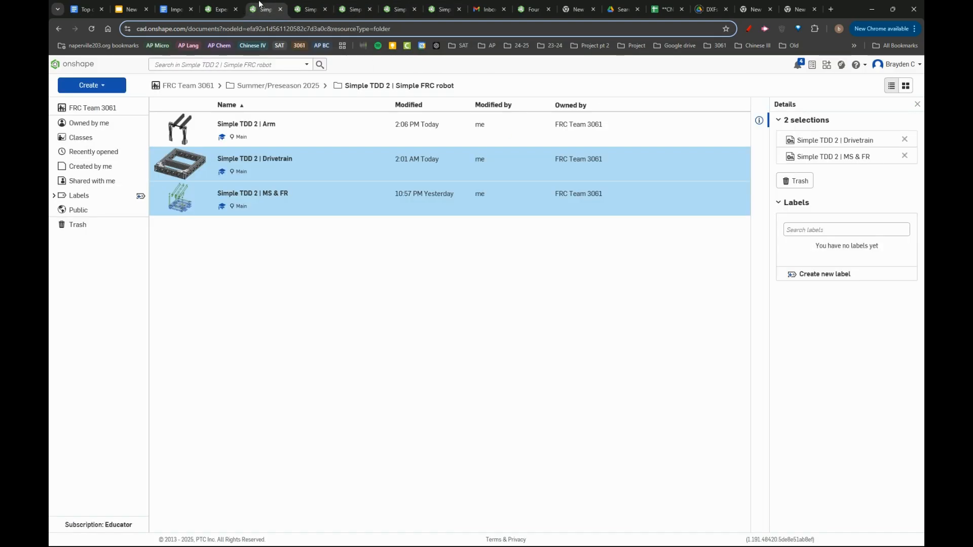
{"action": "left_click", "coordinate": [311, 9]}
{"action": "scroll", "coordinate": [450, 245], "scroll_direction": "down", "scroll_amount": 4}
{"action": "right_click_drag", "start_coordinate": [450, 253], "coordinate": [418, 275]}
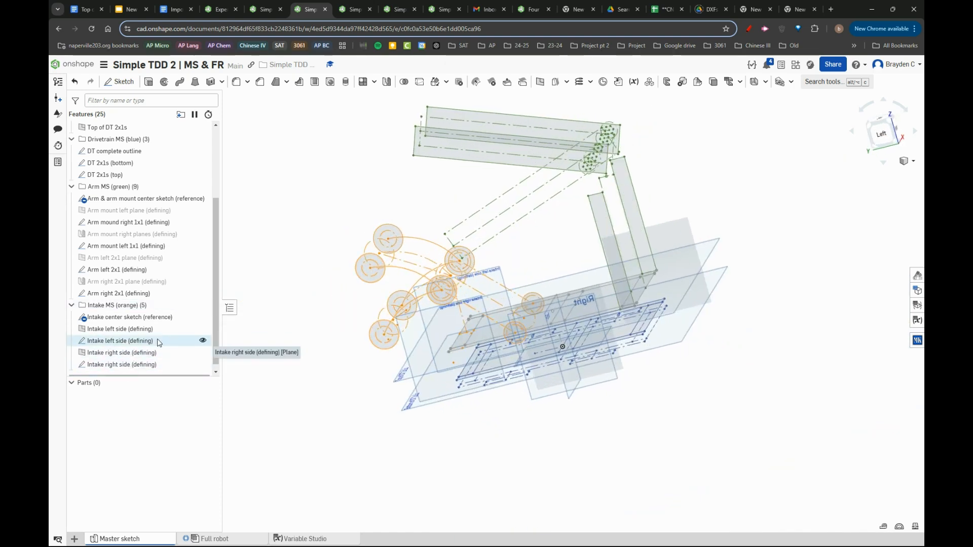
{"action": "double_click", "coordinate": [147, 318]}
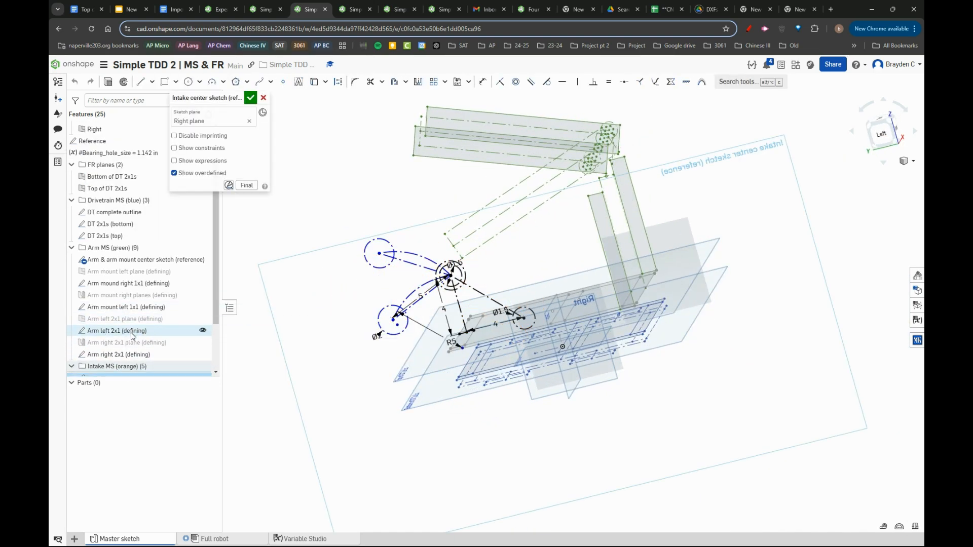
{"action": "scroll", "coordinate": [116, 334], "scroll_direction": "down", "scroll_amount": 3}
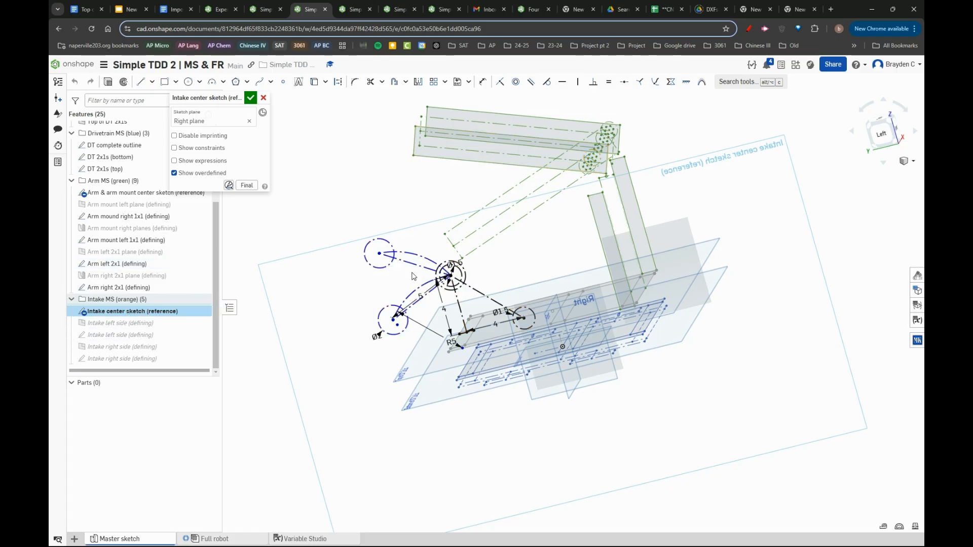
- Delete the constraint locking the height of the intake linkage's lower 1.5 in circle over the frame, and move that circle upward
{"action": "scroll", "coordinate": [414, 274], "scroll_direction": "up", "scroll_amount": 3}
{"action": "right_click_drag", "start_coordinate": [530, 328], "coordinate": [535, 330]}
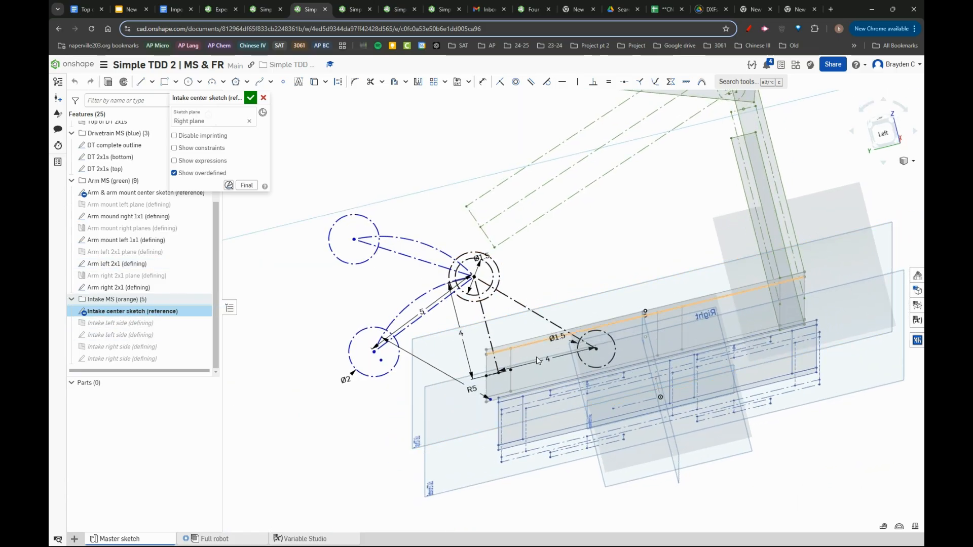
{"action": "scroll", "coordinate": [594, 349], "scroll_direction": "up", "scroll_amount": 2}
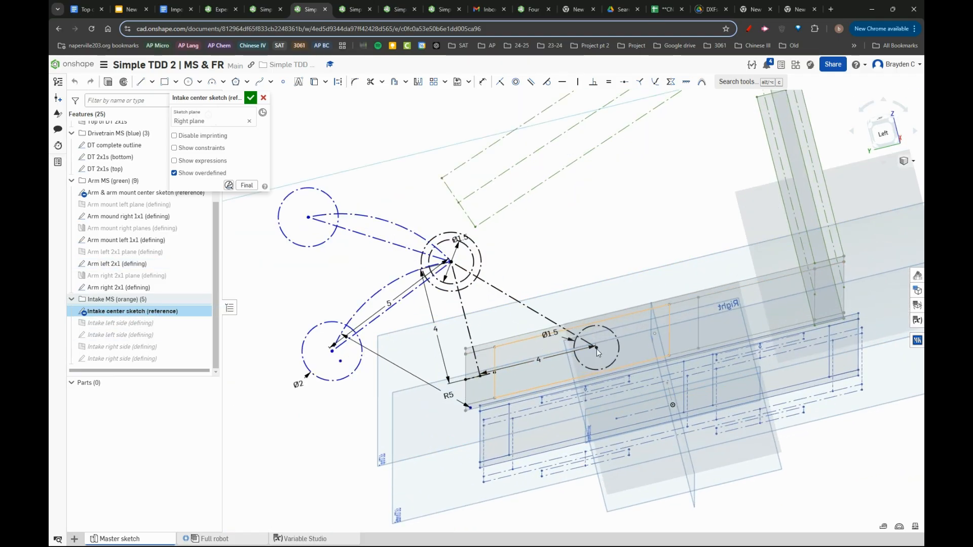
{"action": "left_click", "coordinate": [569, 347]}
{"action": "key", "text": "Delete"}
{"action": "left_click_drag", "start_coordinate": [597, 348], "coordinate": [590, 310]}
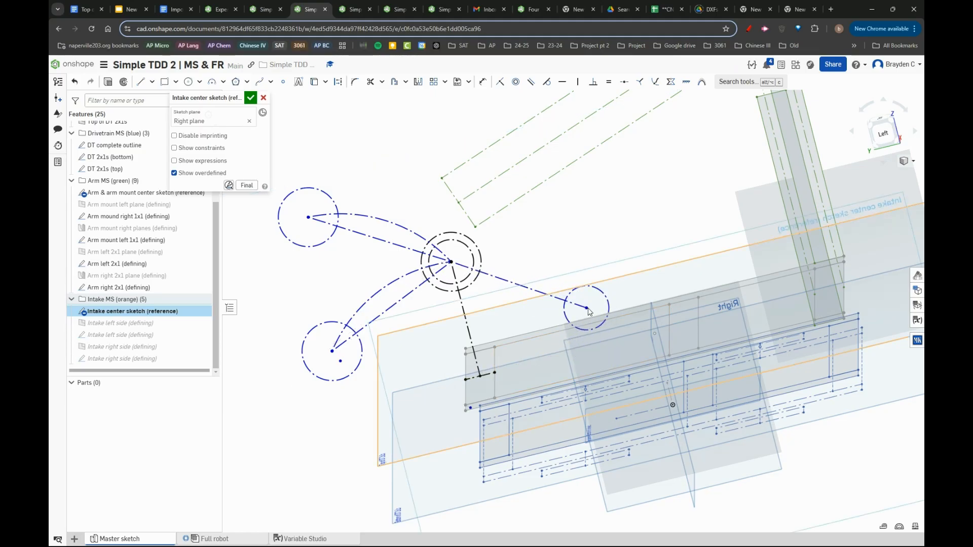
{"action": "right_click_drag", "start_coordinate": [589, 310], "coordinate": [589, 314]}
{"action": "key", "text": "d"}
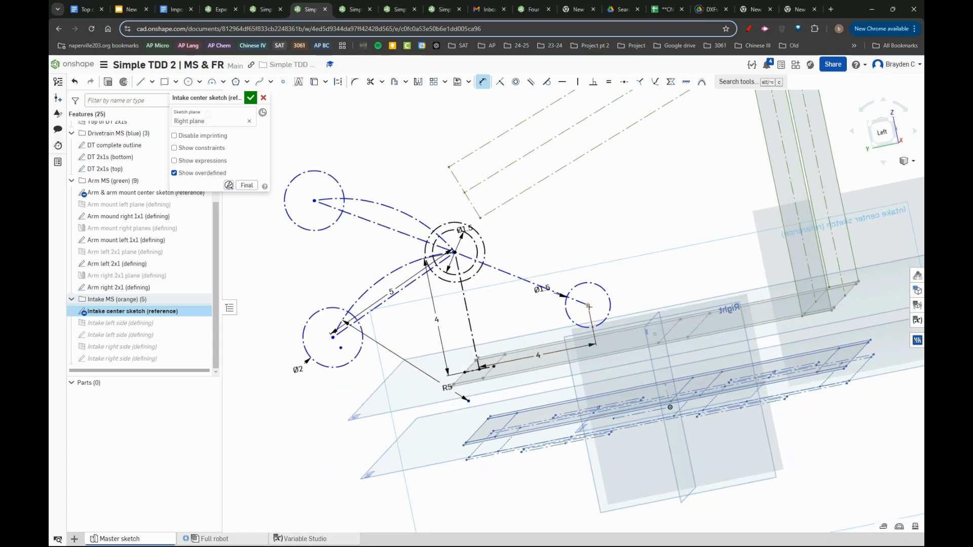
{"action": "left_click", "coordinate": [592, 326]}
{"action": "left_click", "coordinate": [479, 367]}
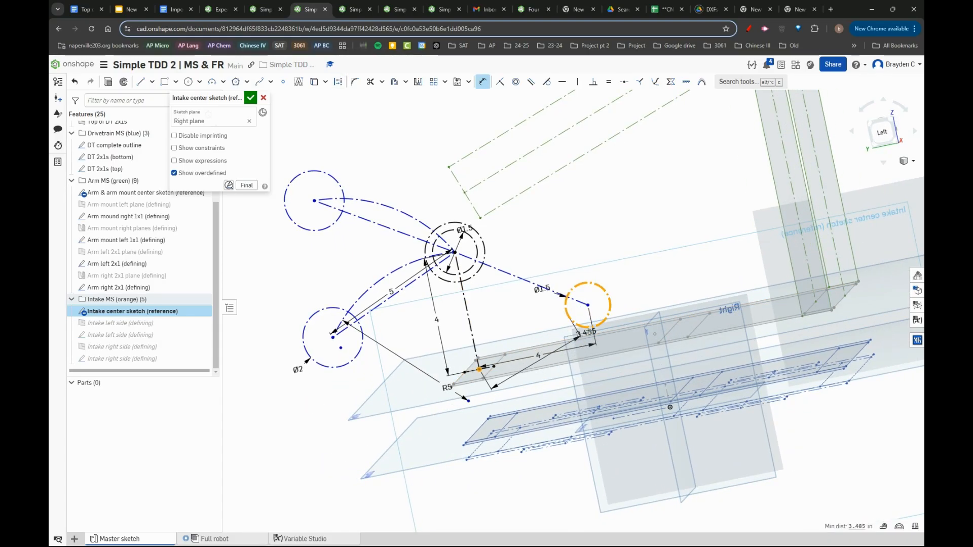
{"action": "key", "text": "Escape"}
- Dimension the gap between the lower 1.5 in circle and the short reference line on the frame as 0.75 in, and accept the sketch
{"action": "key", "text": "d"}
{"action": "left_click", "coordinate": [596, 326]}
{"action": "left_click", "coordinate": [472, 369]}
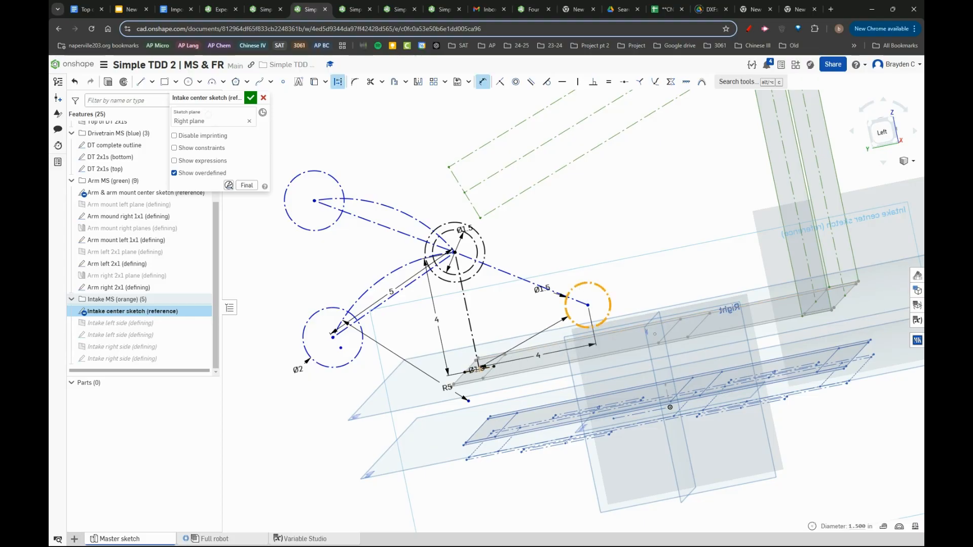
{"action": "scroll", "coordinate": [472, 369], "scroll_direction": "up", "scroll_amount": 3}
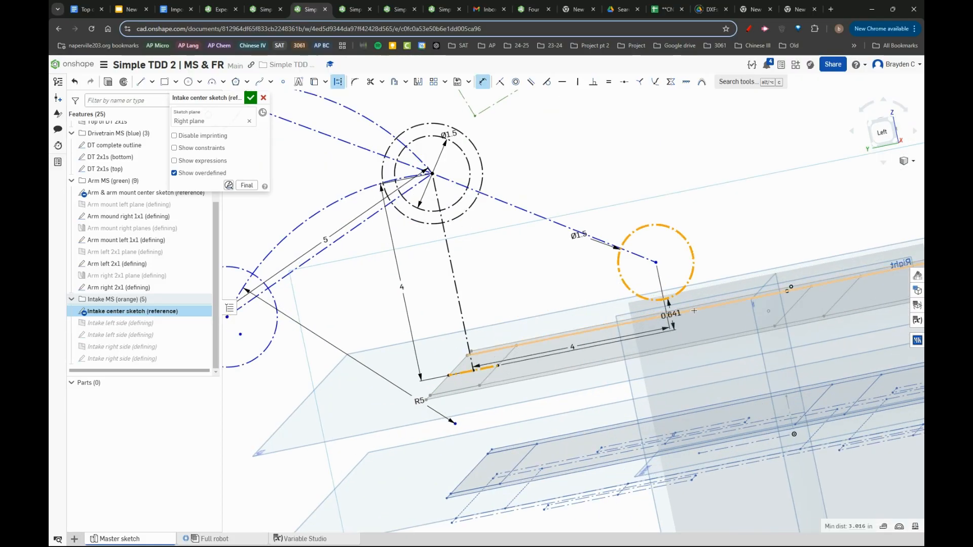
{"action": "left_click", "coordinate": [709, 317]}
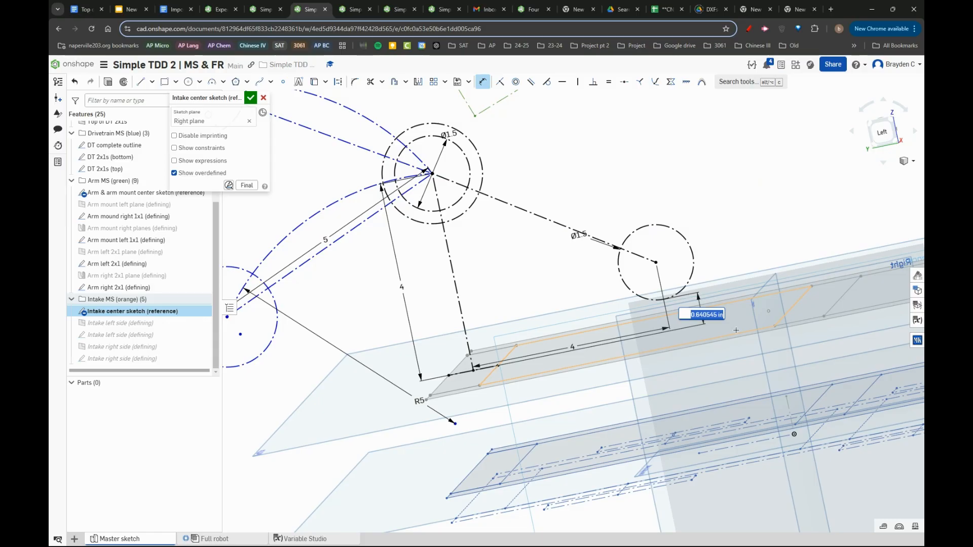
{"action": "type", "text": "0.75"}
{"action": "key", "text": "Return"}
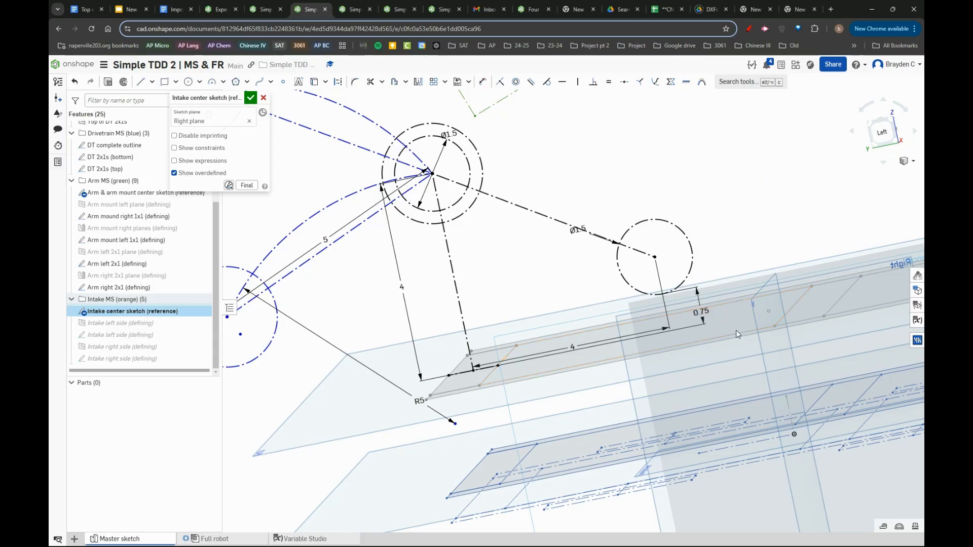
{"action": "left_click", "coordinate": [251, 97]}
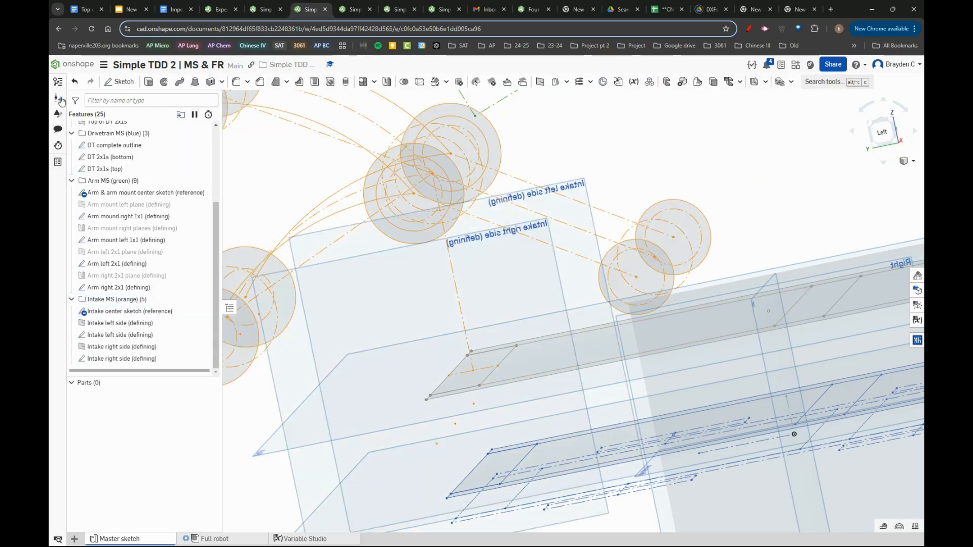
- Create a new version of the MS & FR document containing the edited intake sketch
{"action": "left_click", "coordinate": [59, 99]}
{"action": "left_click", "coordinate": [536, 195]}
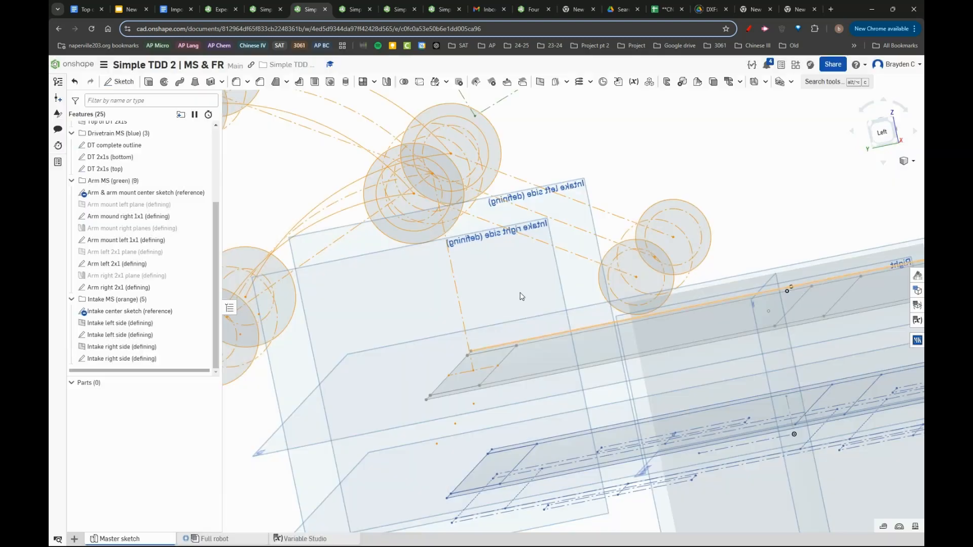
{"action": "right_click_drag", "start_coordinate": [561, 296], "coordinate": [554, 303]}
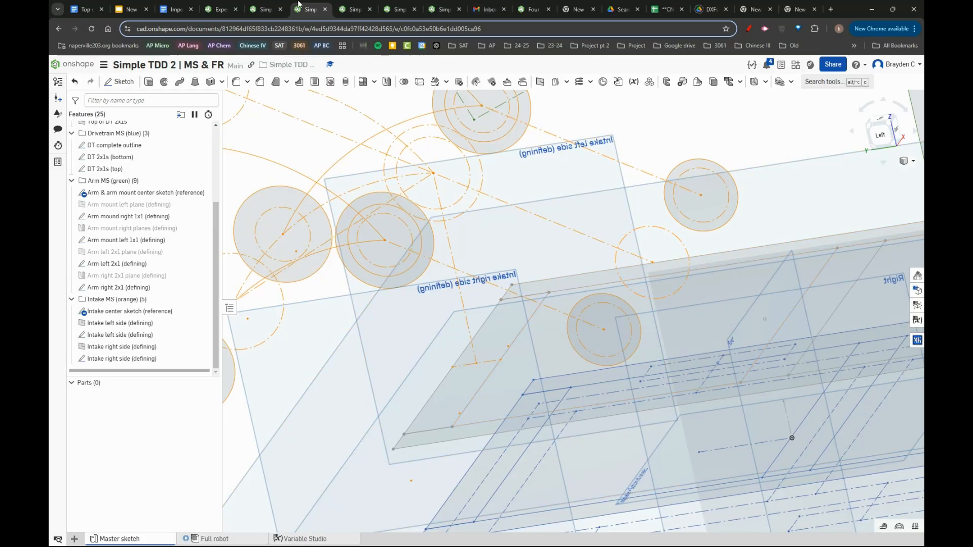
- Return to the Intake document and update its Derived from MS reference to version V18
{"action": "left_click", "coordinate": [357, 7]}
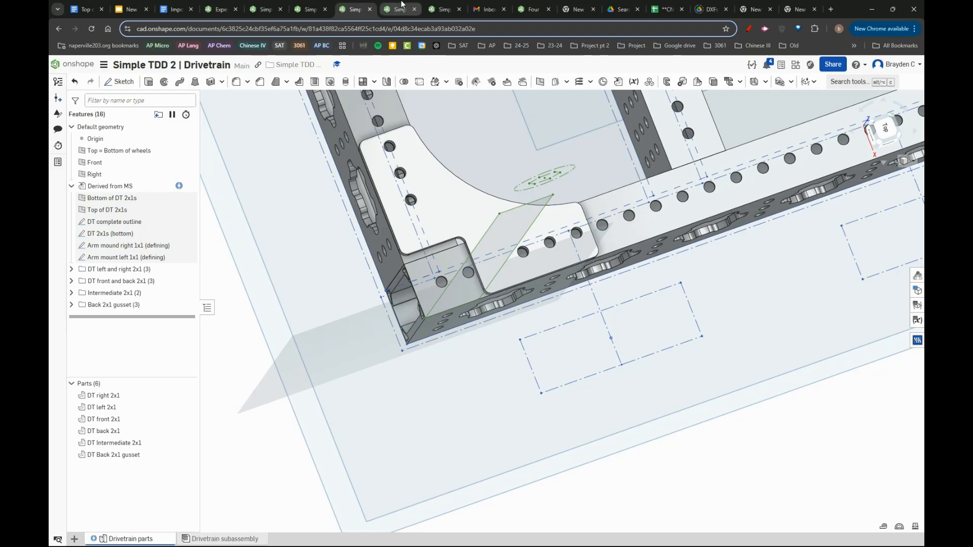
{"action": "left_click", "coordinate": [181, 187]}
{"action": "left_click", "coordinate": [488, 6]}
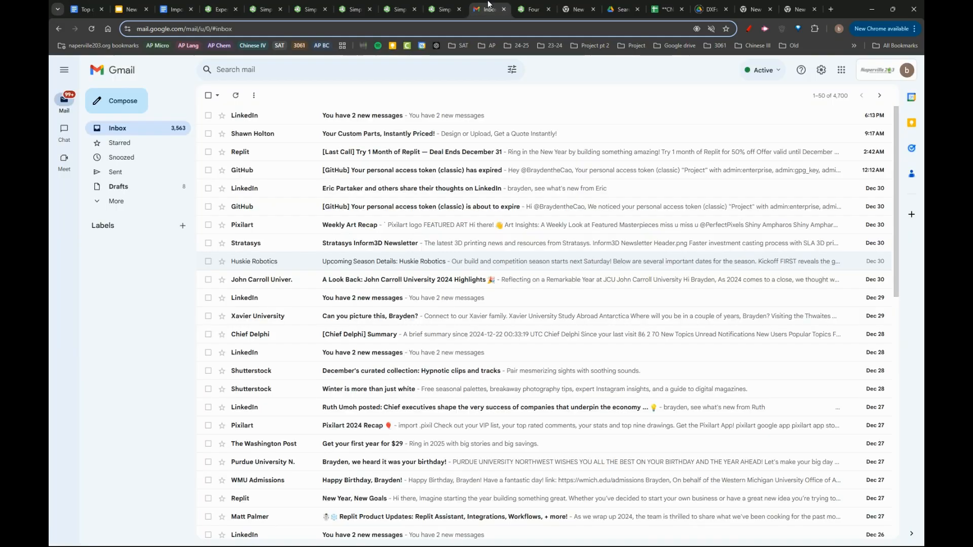
{"action": "left_click", "coordinate": [412, 4]}
{"action": "left_click", "coordinate": [436, 6]}
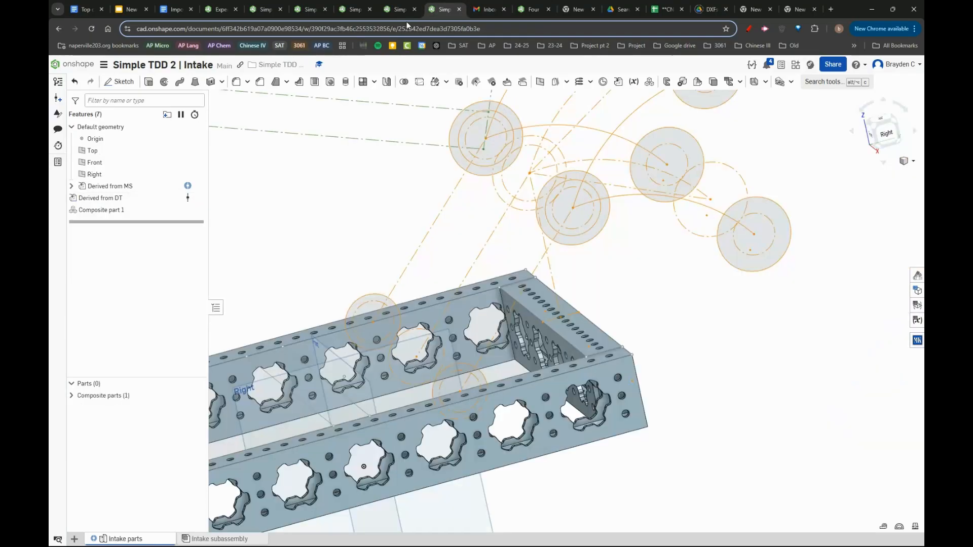
{"action": "left_click", "coordinate": [188, 186]}
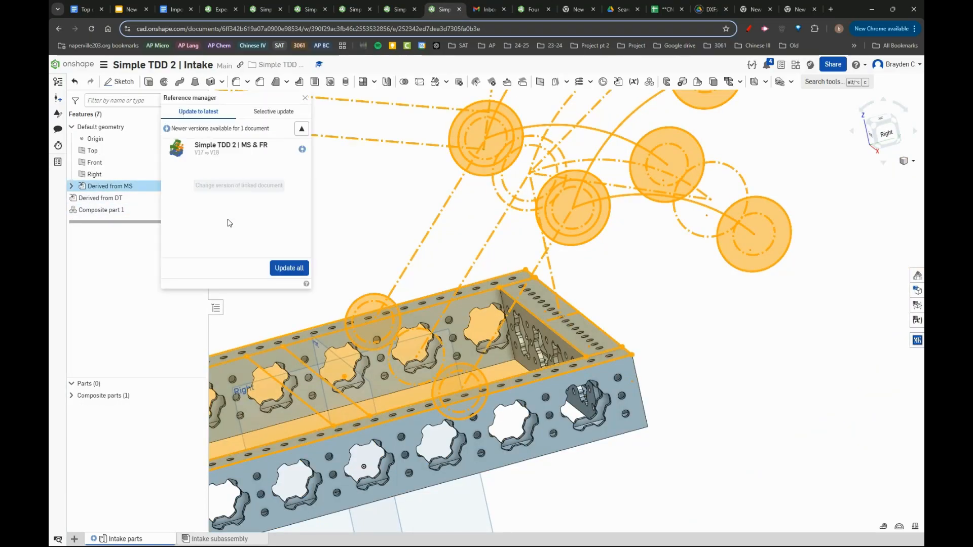
{"action": "left_click", "coordinate": [289, 269]}
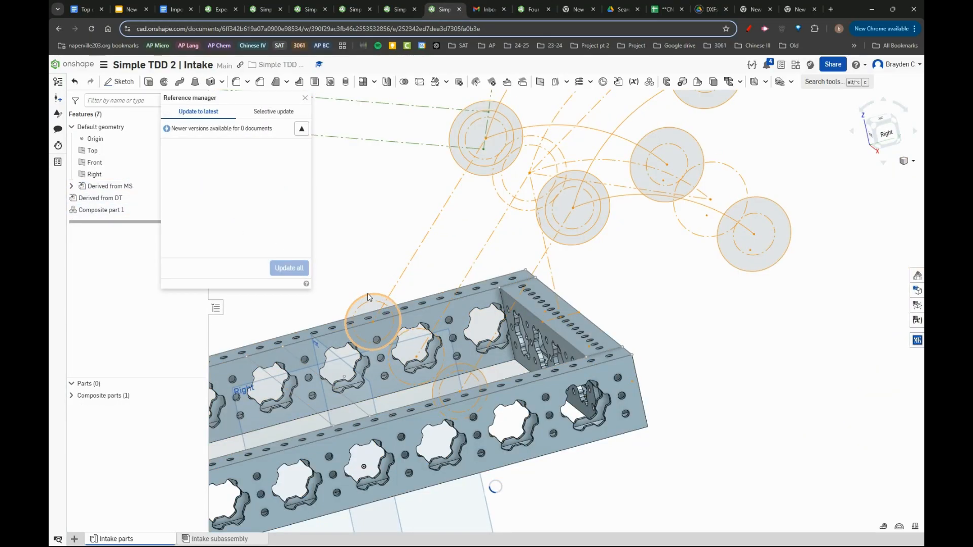
{"action": "left_click", "coordinate": [306, 98]}
- Edit Derived from MS to include the Intake left side (defining) and Intake right side (defining) planes
{"action": "scroll", "coordinate": [357, 318], "scroll_direction": "down", "scroll_amount": 1}
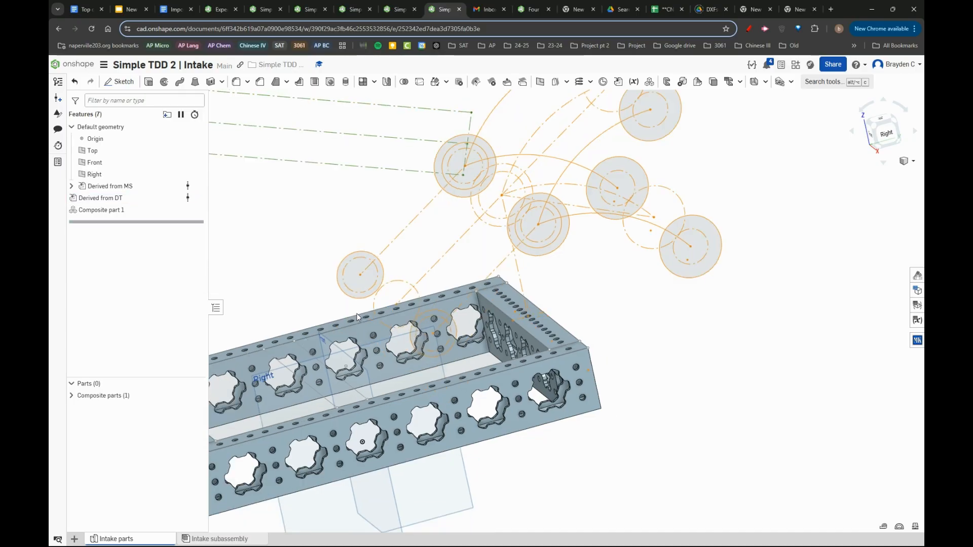
{"action": "scroll", "coordinate": [357, 317], "scroll_direction": "down", "scroll_amount": 1}
{"action": "mouse_move", "coordinate": [438, 329]}
{"action": "right_mouse_down"}
{"action": "mouse_move", "coordinate": [456, 321]}
{"action": "mouse_move", "coordinate": [433, 327]}
{"action": "mouse_move", "coordinate": [442, 326]}
{"action": "right_mouse_up"}
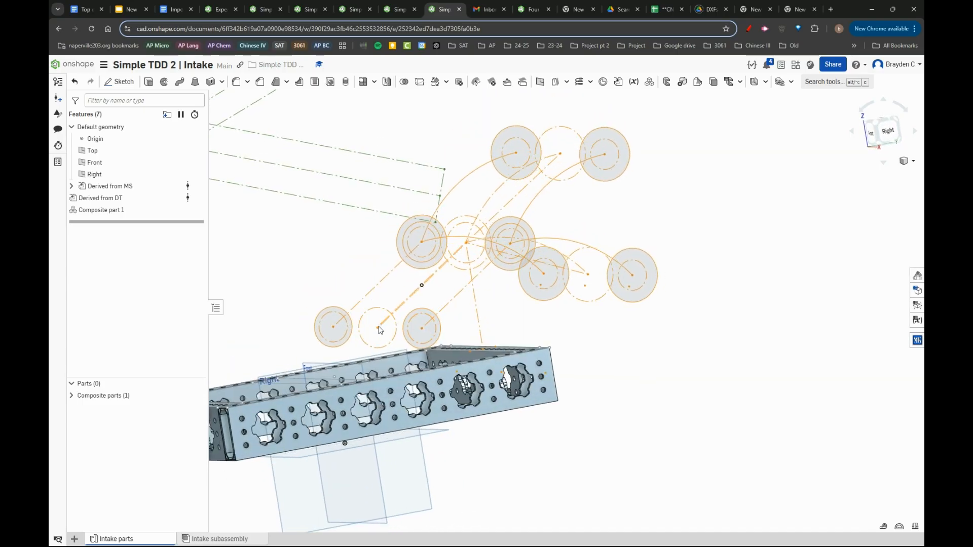
{"action": "scroll", "coordinate": [380, 329], "scroll_direction": "up", "scroll_amount": 3}
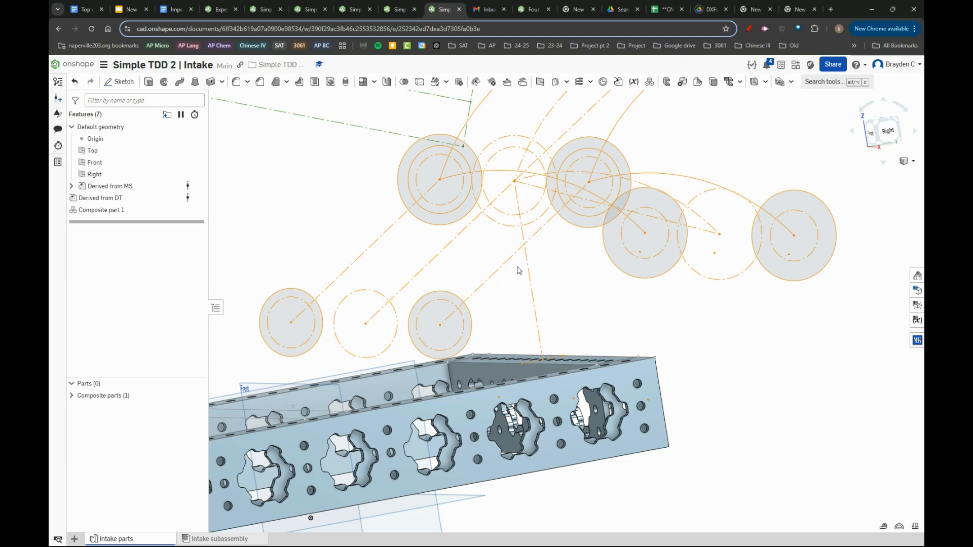
{"action": "mouse_move", "coordinate": [518, 270]}
{"action": "right_mouse_down"}
{"action": "mouse_move", "coordinate": [548, 284]}
{"action": "mouse_move", "coordinate": [519, 265]}
{"action": "mouse_move", "coordinate": [481, 279]}
{"action": "mouse_move", "coordinate": [512, 288]}
{"action": "right_mouse_up"}
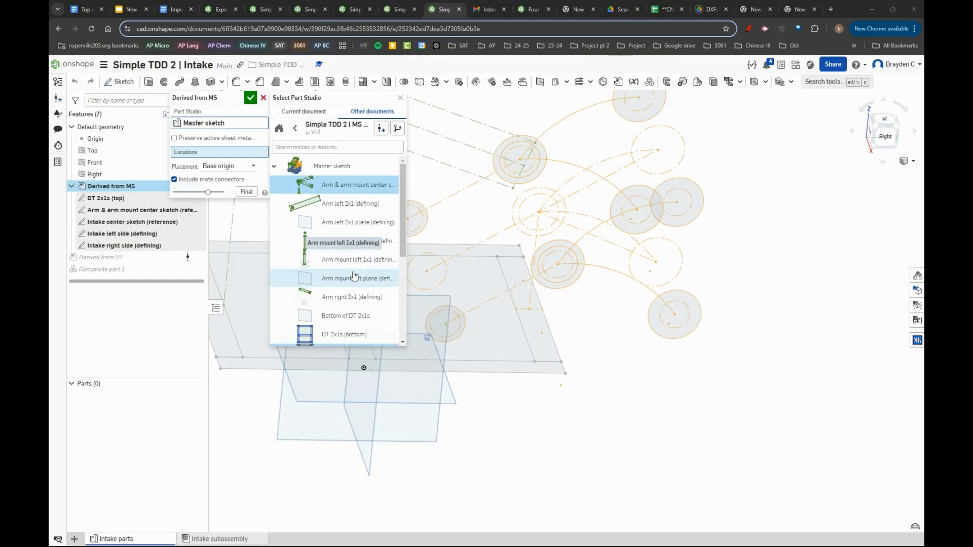
{"action": "scroll", "coordinate": [354, 277], "scroll_direction": "down", "scroll_amount": 3}
{"action": "left_click", "coordinate": [350, 288]}
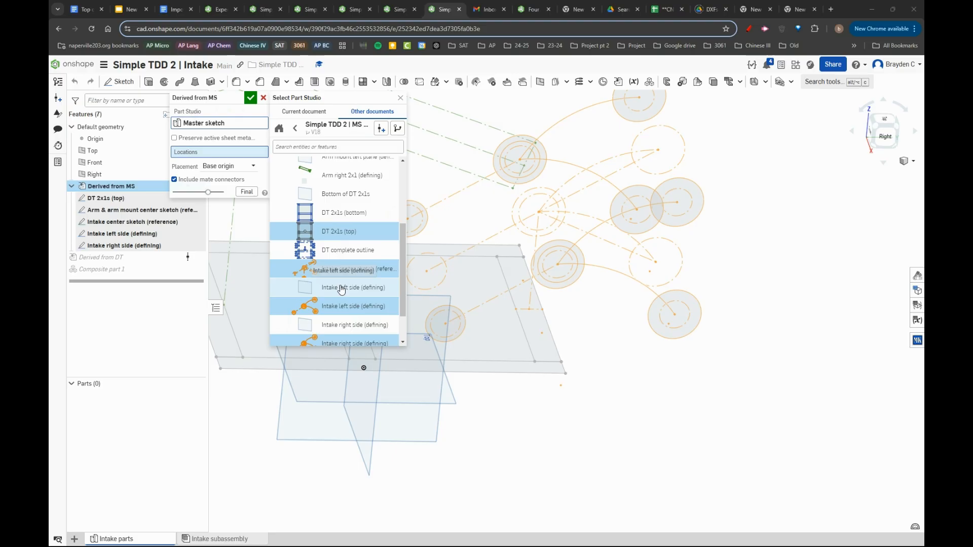
{"action": "left_click", "coordinate": [353, 332]}
{"action": "right_click_drag", "start_coordinate": [665, 304], "coordinate": [613, 293]}
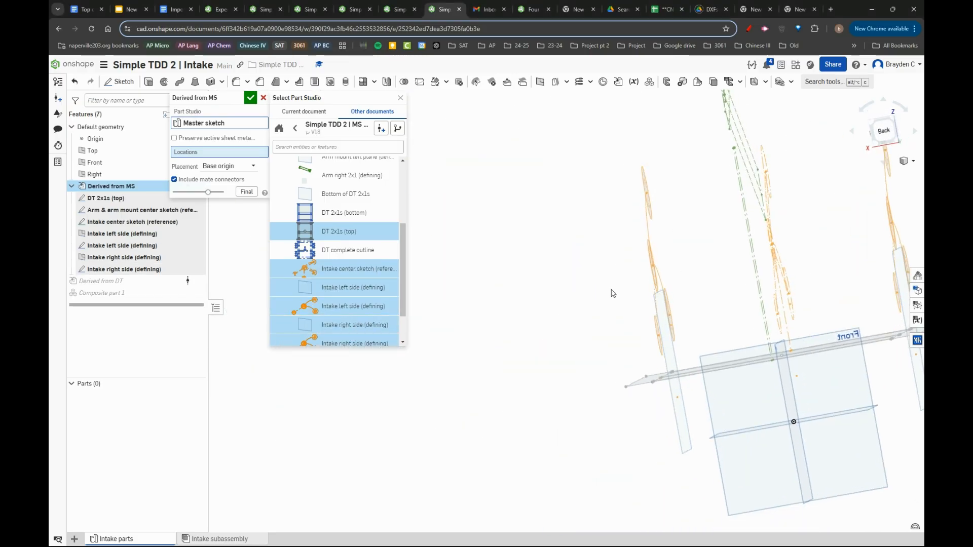
{"action": "left_click", "coordinate": [249, 99]}
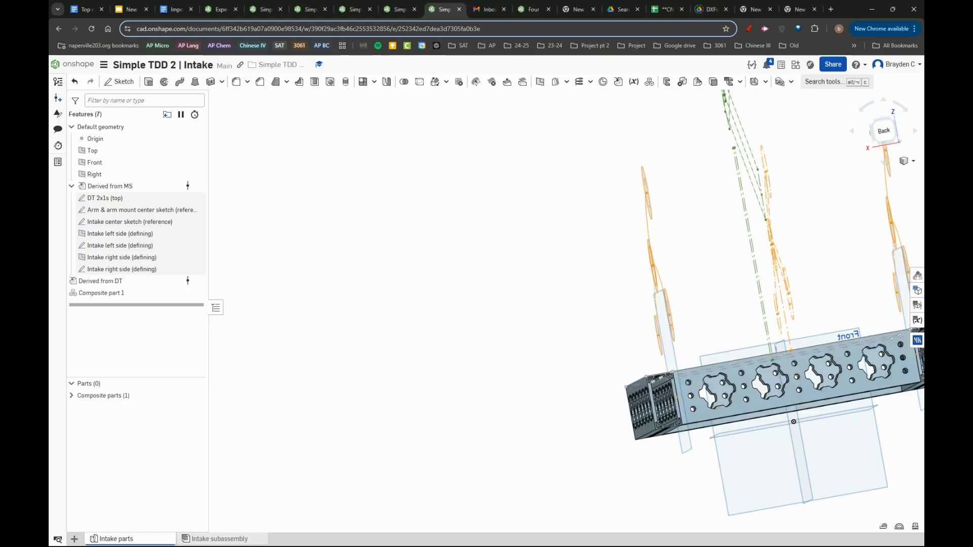
- Review the master sketch entities selected in Derived from MS and accept the feature
{"action": "right_click_drag", "start_coordinate": [614, 292], "coordinate": [686, 316]}
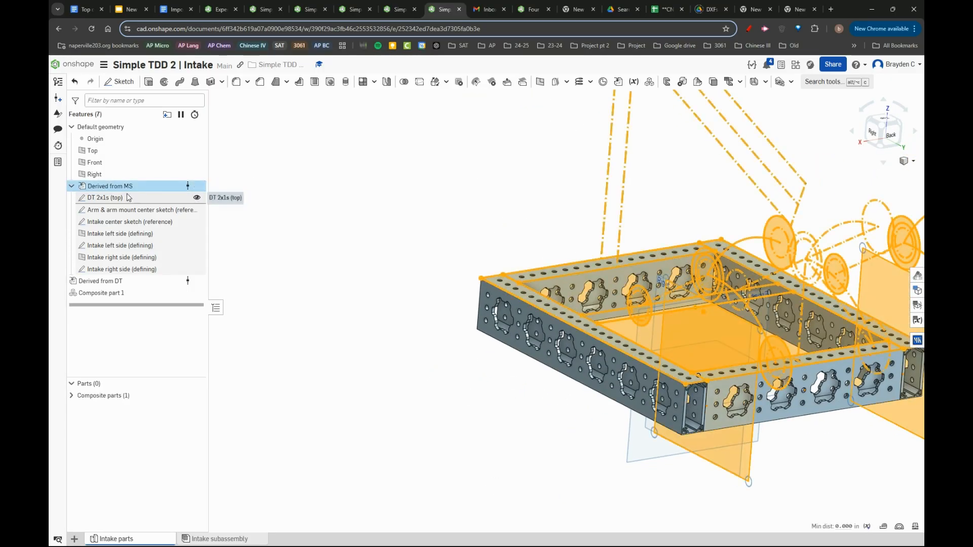
{"action": "double_click", "coordinate": [171, 186]}
{"action": "left_click", "coordinate": [241, 131]}
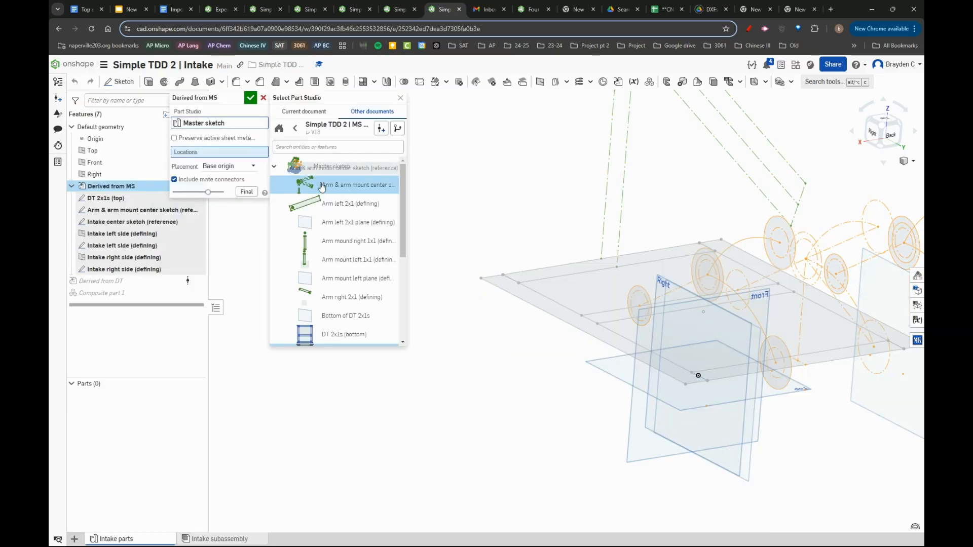
{"action": "scroll", "coordinate": [325, 243], "scroll_direction": "down", "scroll_amount": 3}
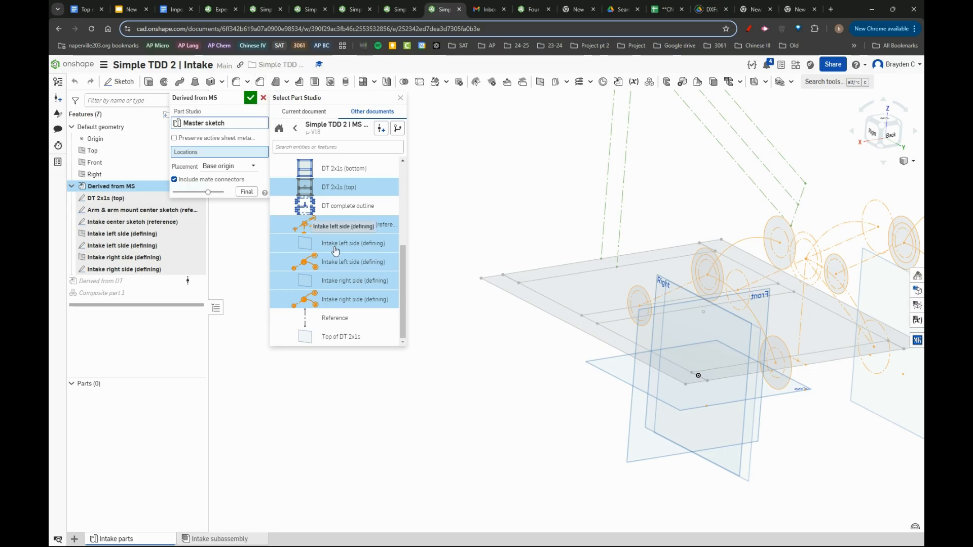
{"action": "left_click", "coordinate": [251, 98]}
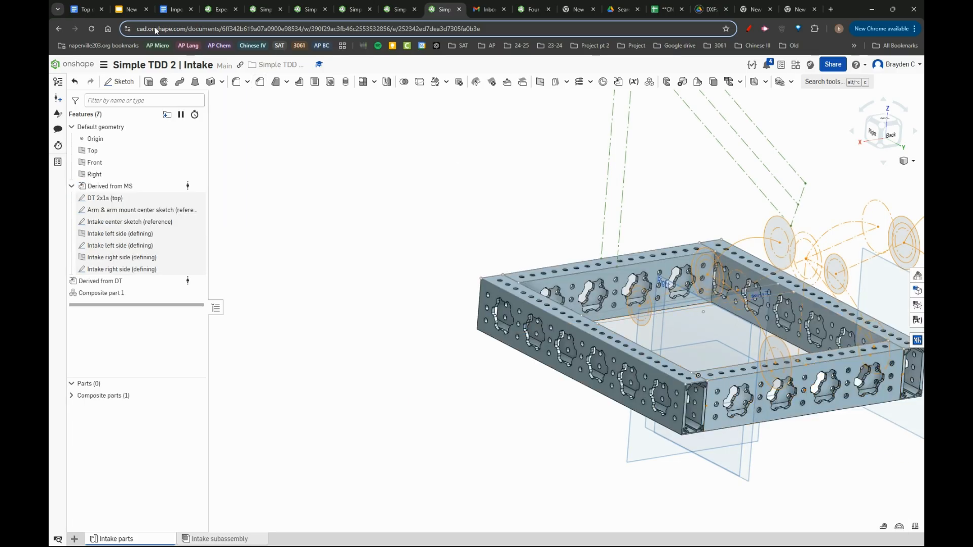
- Create a new sketch on the Intake left side (defining) plane and accept it
{"action": "left_click", "coordinate": [119, 82]}
{"action": "mouse_move", "coordinate": [692, 311]}
{"action": "right_mouse_down"}
{"action": "mouse_move", "coordinate": [658, 316]}
{"action": "mouse_move", "coordinate": [612, 287]}
{"action": "right_mouse_up"}
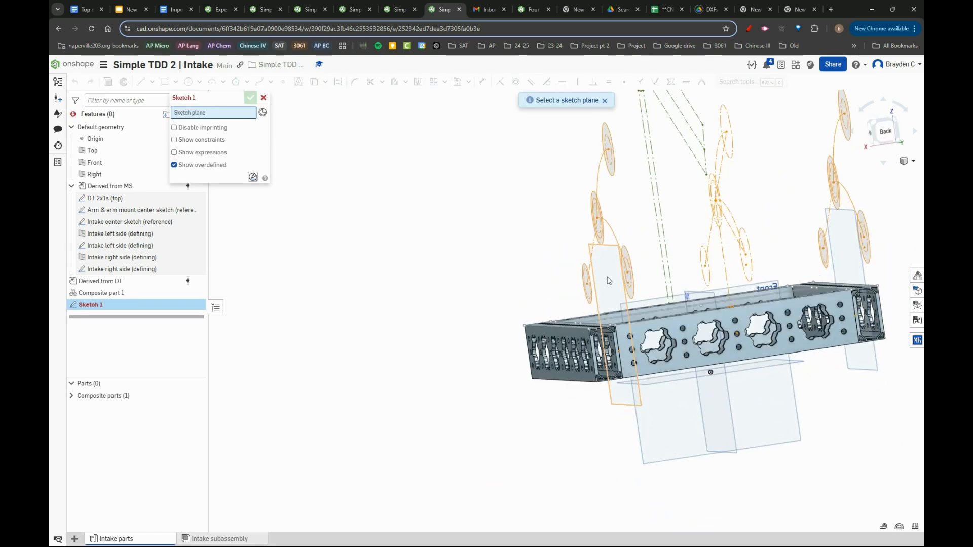
{"action": "left_click", "coordinate": [609, 281]}
{"action": "left_click", "coordinate": [245, 99]}
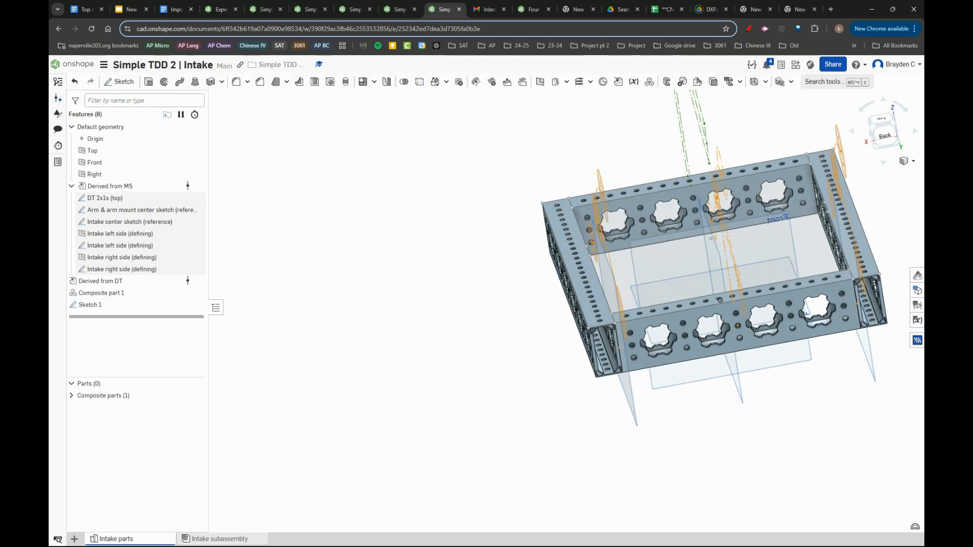
- Reopen the left intake plate sketch, examine its profile, dimensions and constraints around the bearing holes, and accept it
{"action": "double_click", "coordinate": [90, 305]}
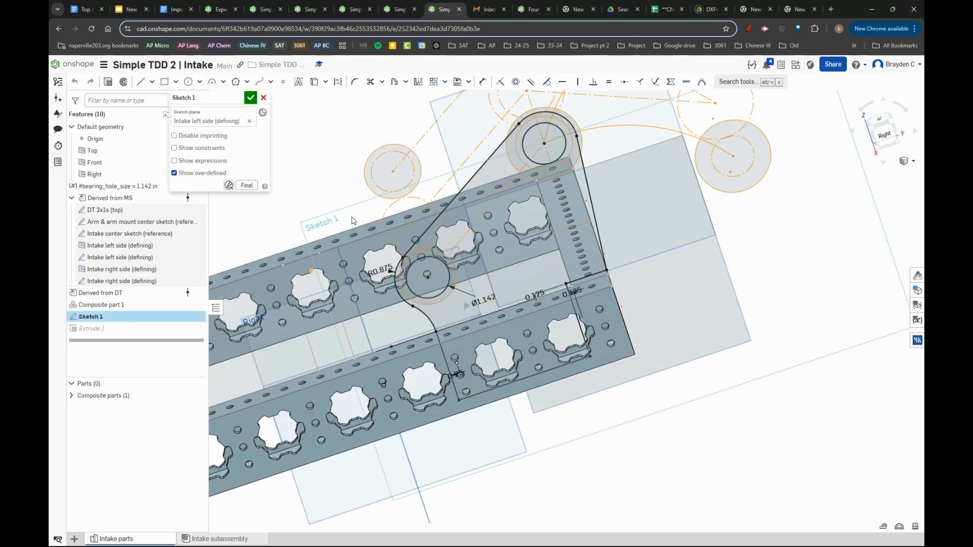
{"action": "scroll", "coordinate": [418, 258], "scroll_direction": "up", "scroll_amount": 3}
{"action": "mouse_move", "coordinate": [420, 259]}
{"action": "right_mouse_down"}
{"action": "mouse_move", "coordinate": [438, 275]}
{"action": "mouse_move", "coordinate": [450, 251]}
{"action": "mouse_move", "coordinate": [441, 258]}
{"action": "right_mouse_up"}
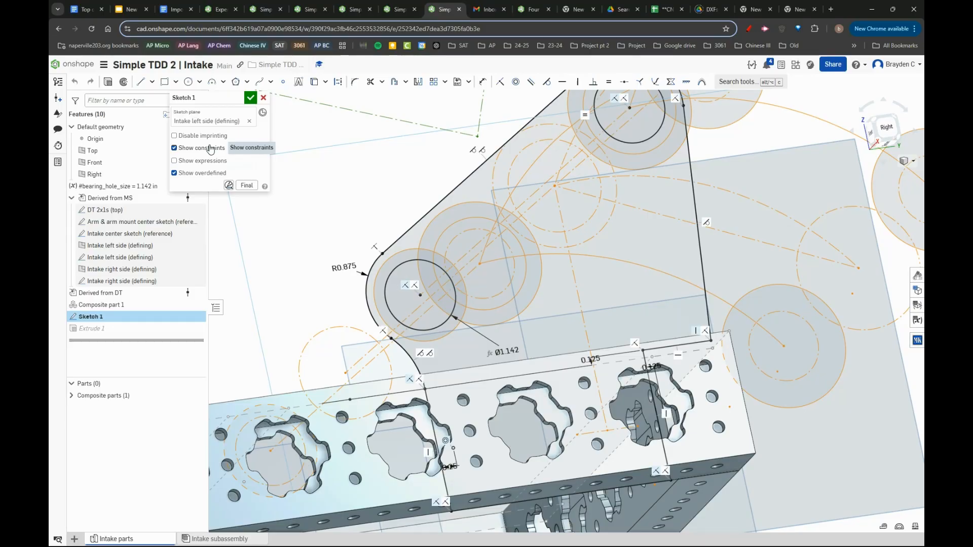
{"action": "scroll", "coordinate": [340, 339], "scroll_direction": "down", "scroll_amount": 3}
{"action": "scroll", "coordinate": [509, 208], "scroll_direction": "up", "scroll_amount": 3}
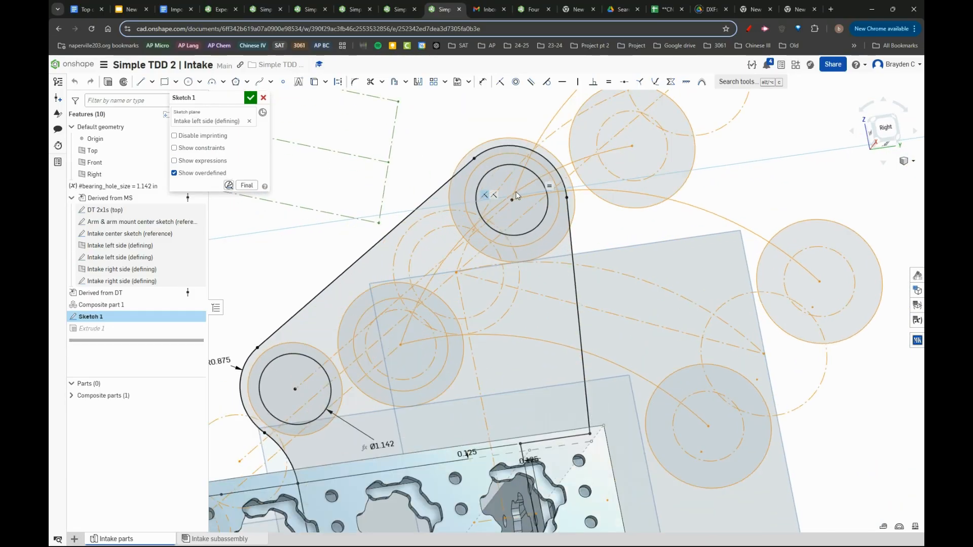
{"action": "right_click_drag", "start_coordinate": [516, 191], "coordinate": [492, 205]}
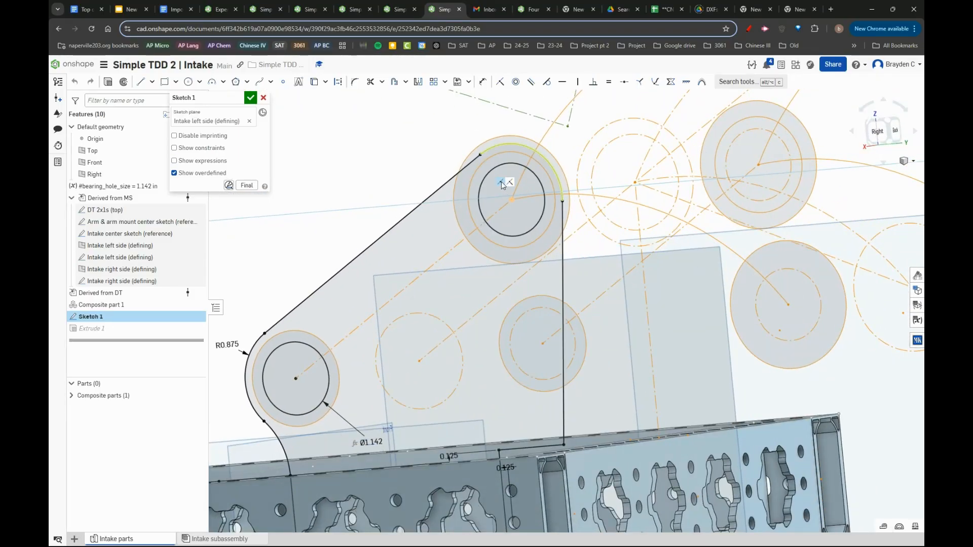
{"action": "right_click_drag", "start_coordinate": [504, 185], "coordinate": [582, 197]}
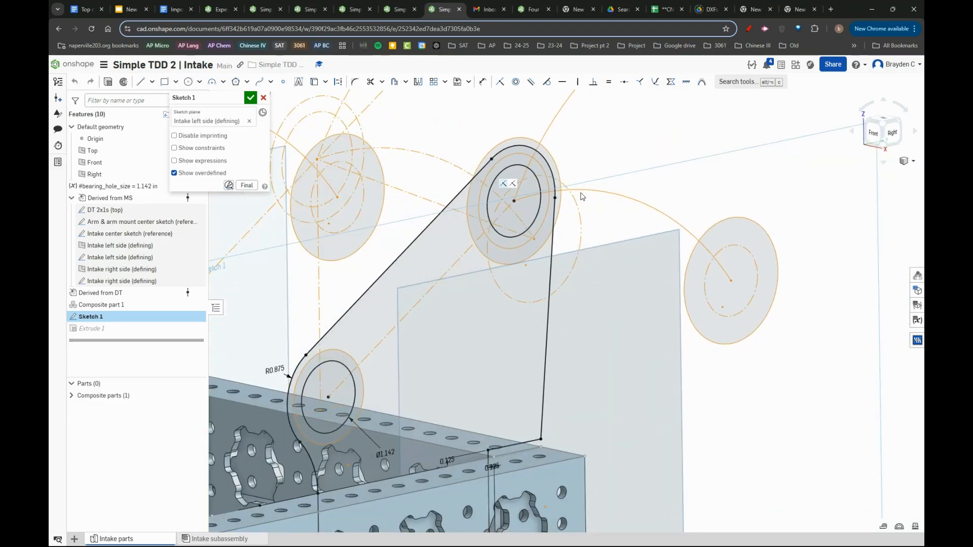
{"action": "left_click", "coordinate": [251, 98]}
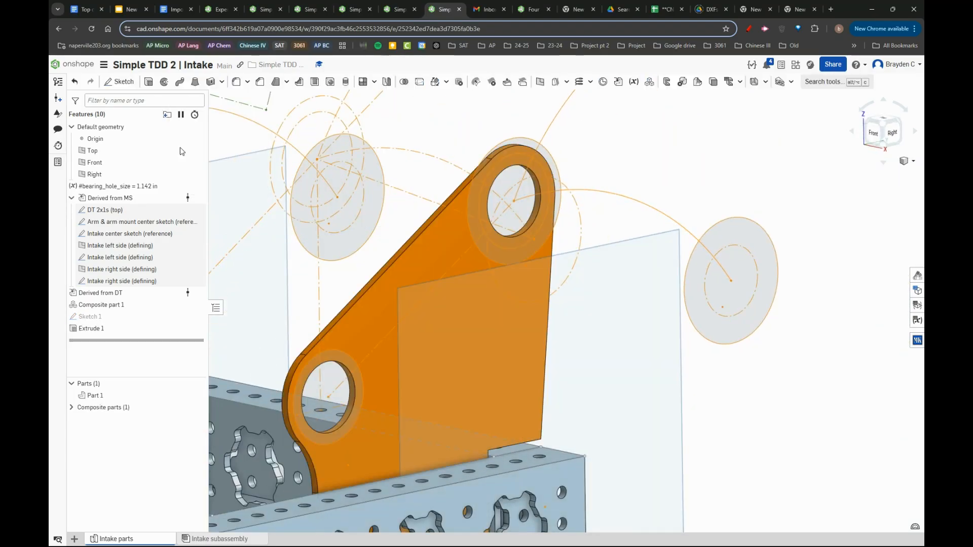
- Review the intake plate's extrude settings and examine how the plate sits against the drivetrain tubes
{"action": "double_click", "coordinate": [145, 329]}
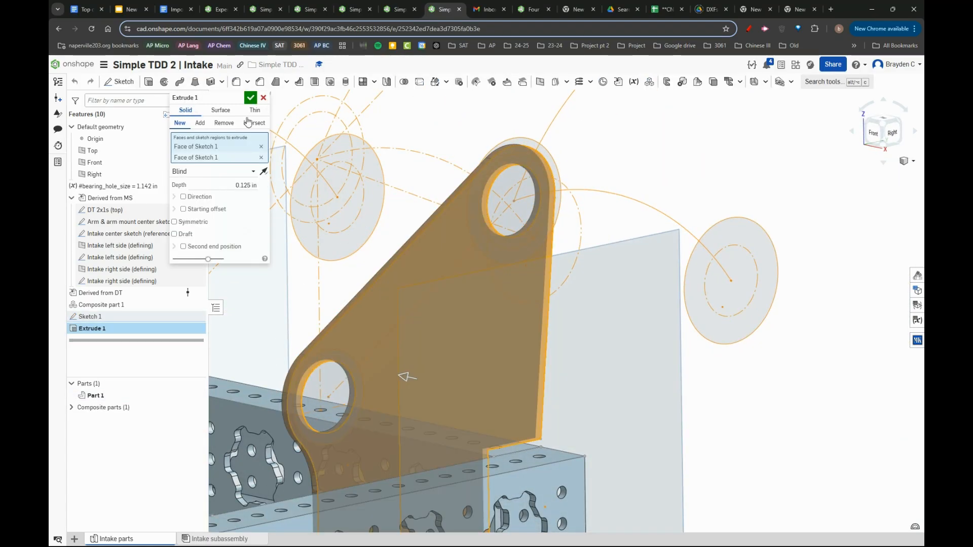
{"action": "left_click", "coordinate": [250, 98]}
{"action": "right_click_drag", "start_coordinate": [486, 298], "coordinate": [531, 386]}
{"action": "scroll", "coordinate": [531, 386], "scroll_direction": "up", "scroll_amount": 5}
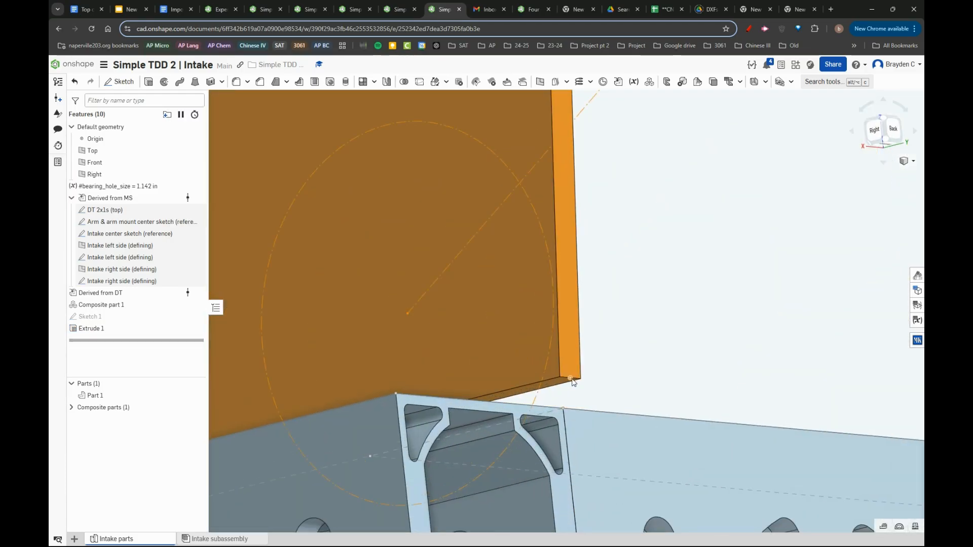
{"action": "scroll", "coordinate": [576, 380], "scroll_direction": "down", "scroll_amount": 6}
{"action": "right_click_drag", "start_coordinate": [521, 287], "coordinate": [382, 284]}
{"action": "scroll", "coordinate": [777, 373], "scroll_direction": "up", "scroll_amount": 4}
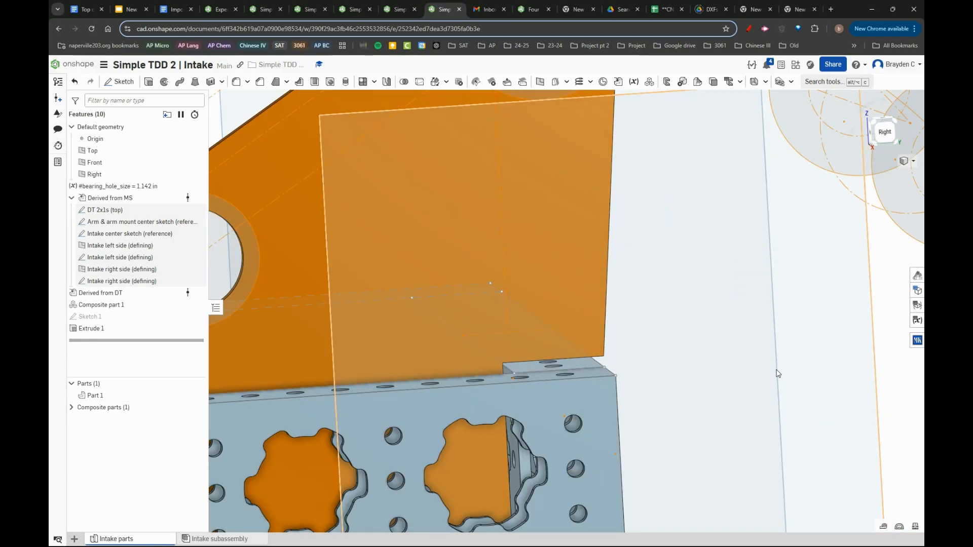
{"action": "scroll", "coordinate": [652, 337], "scroll_direction": "down", "scroll_amount": 3}
{"action": "scroll", "coordinate": [651, 336], "scroll_direction": "down", "scroll_amount": 1}
{"action": "right_click_drag", "start_coordinate": [651, 337], "coordinate": [609, 344]}
{"action": "scroll", "coordinate": [609, 345], "scroll_direction": "up", "scroll_amount": 3}
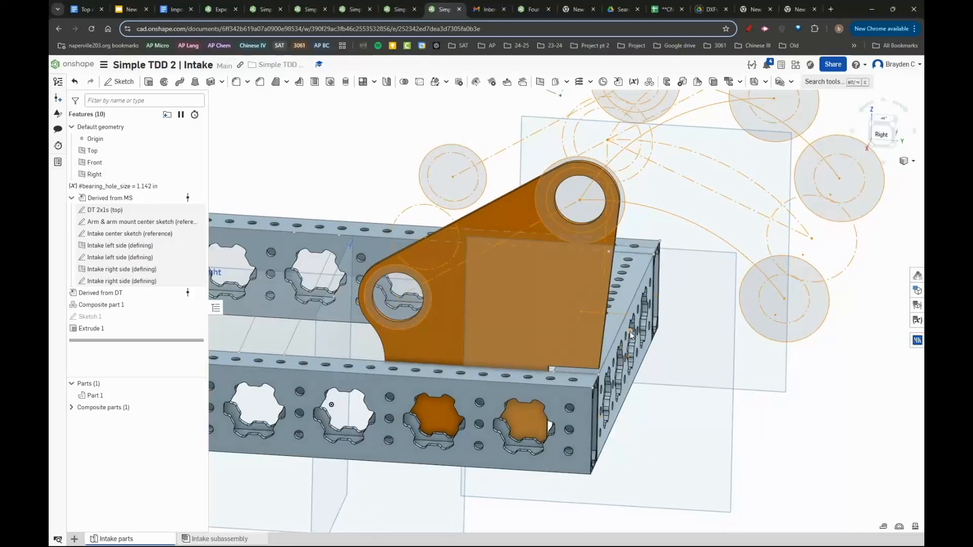
- Try to lighten the intake plate with the Lighten feature, choosing Part 1 as the part to lighten
{"action": "left_click", "coordinate": [824, 83]}
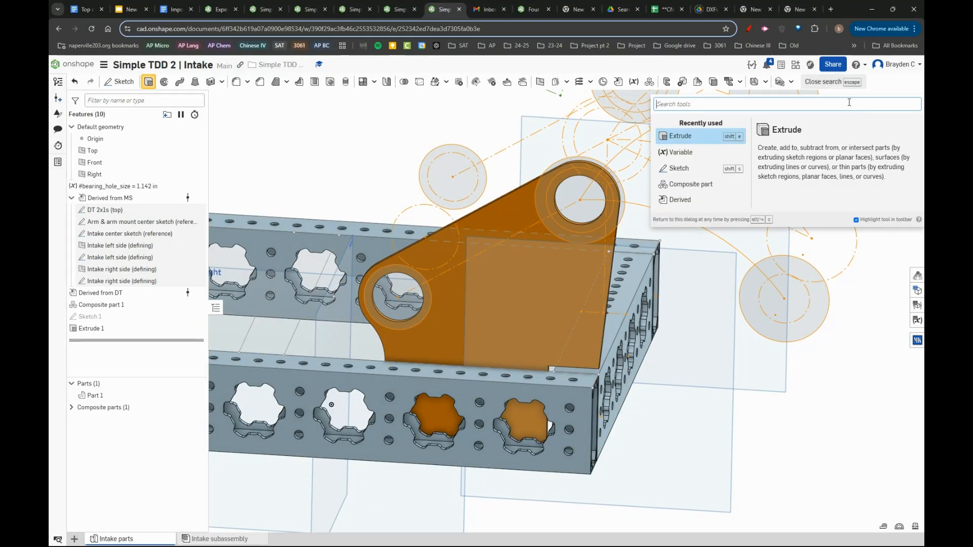
{"action": "type", "text": "light"}
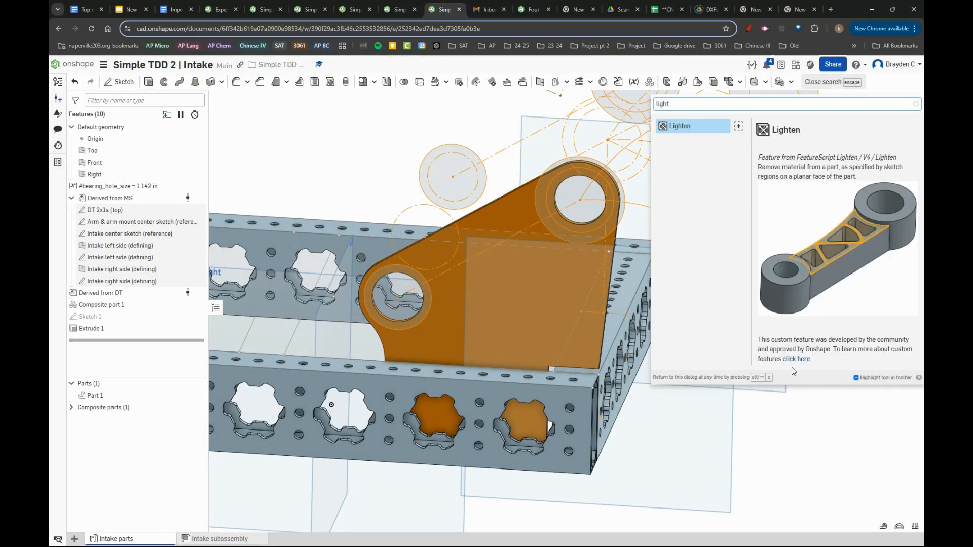
{"action": "left_click", "coordinate": [698, 129]}
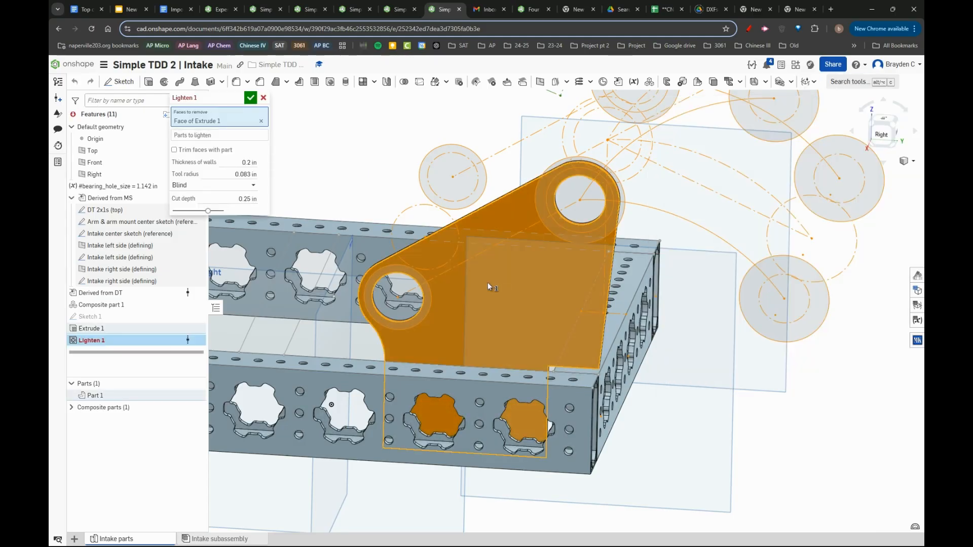
{"action": "mouse_move", "coordinate": [465, 282]}
{"action": "right_mouse_down"}
{"action": "mouse_move", "coordinate": [479, 375]}
{"action": "mouse_move", "coordinate": [478, 294]}
{"action": "right_mouse_up"}
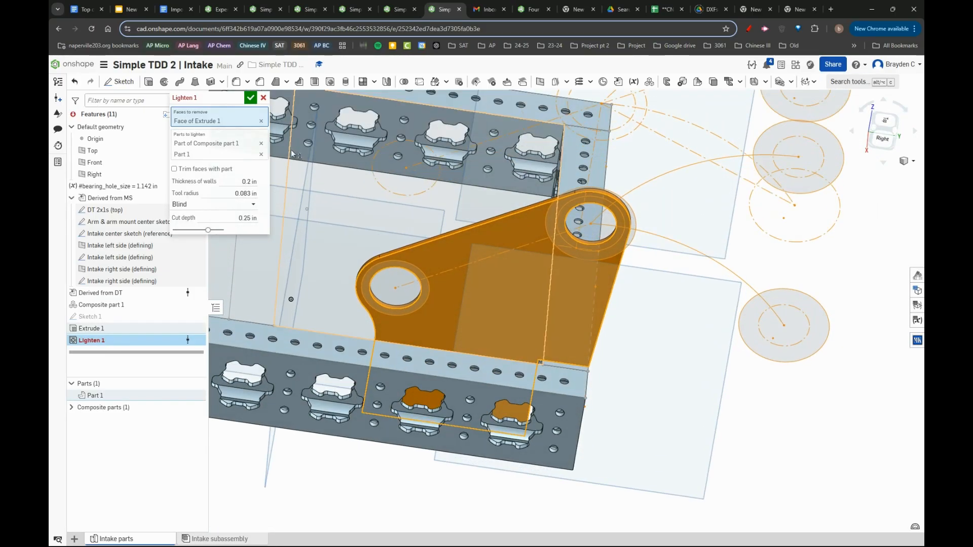
{"action": "left_click", "coordinate": [260, 155]}
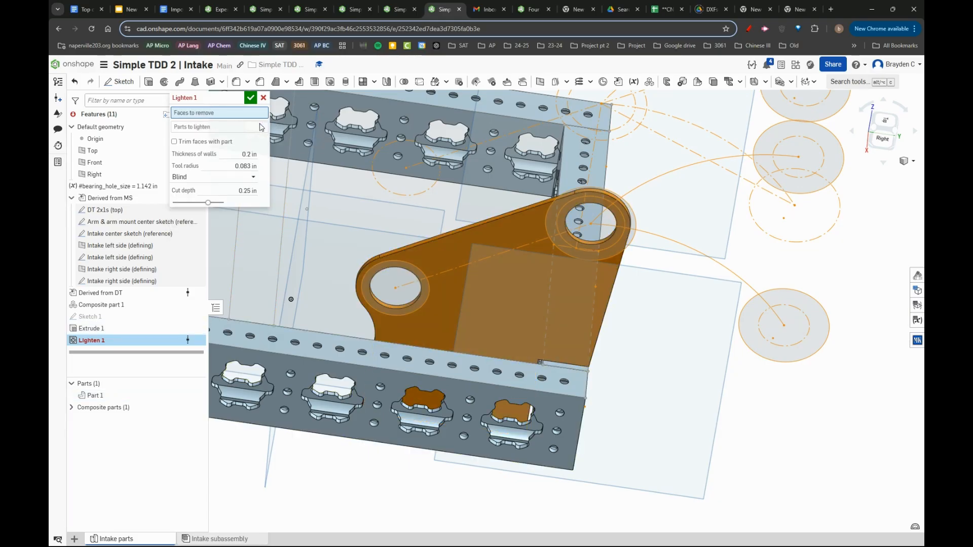
{"action": "left_click", "coordinate": [478, 282]}
{"action": "mouse_move", "coordinate": [506, 287]}
{"action": "right_mouse_down"}
{"action": "mouse_move", "coordinate": [499, 309]}
{"action": "mouse_move", "coordinate": [509, 303]}
{"action": "mouse_move", "coordinate": [501, 290]}
{"action": "right_mouse_up"}
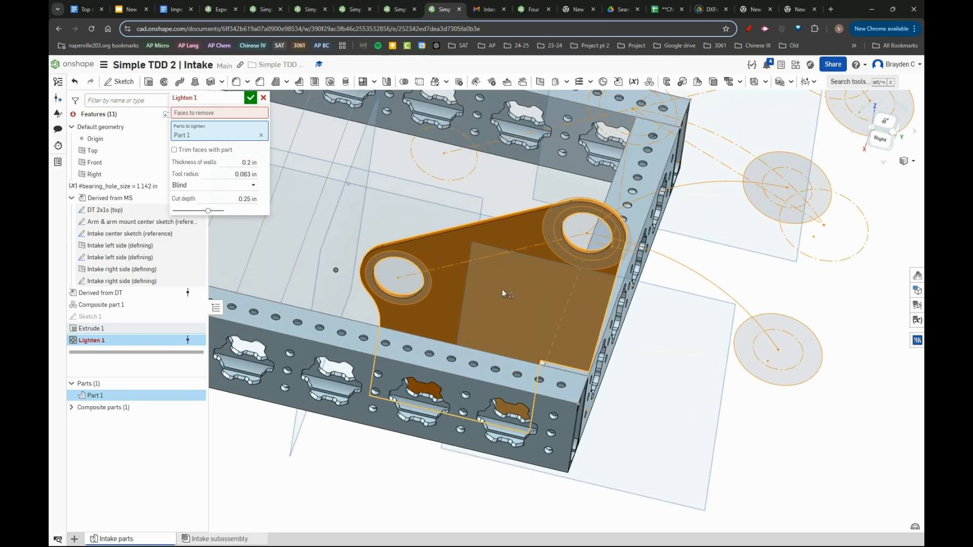
{"action": "left_click", "coordinate": [247, 162]}
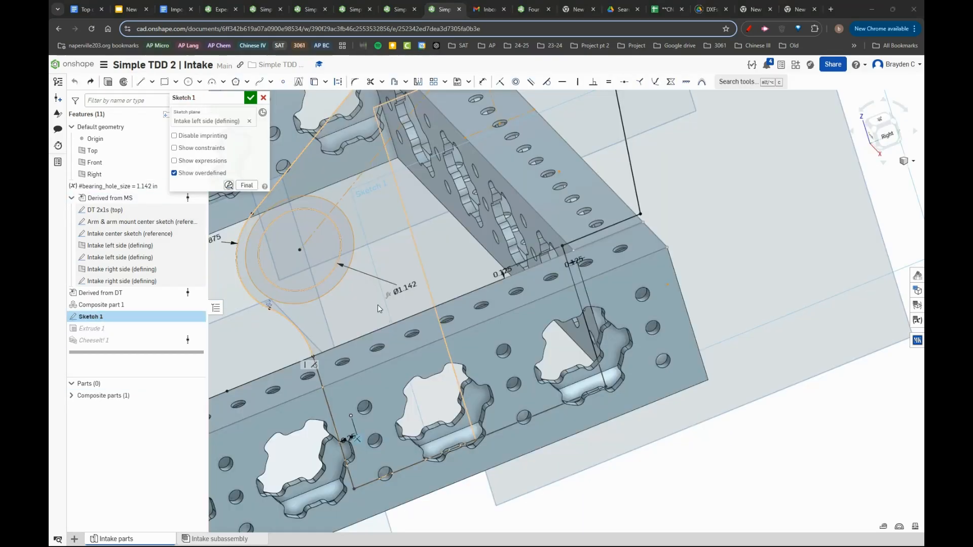
- Project the drivetrain tube's mounting holes that lie behind the plate into its sketch, and accept the sketch
{"action": "right_click_drag", "start_coordinate": [431, 266], "coordinate": [497, 281]}
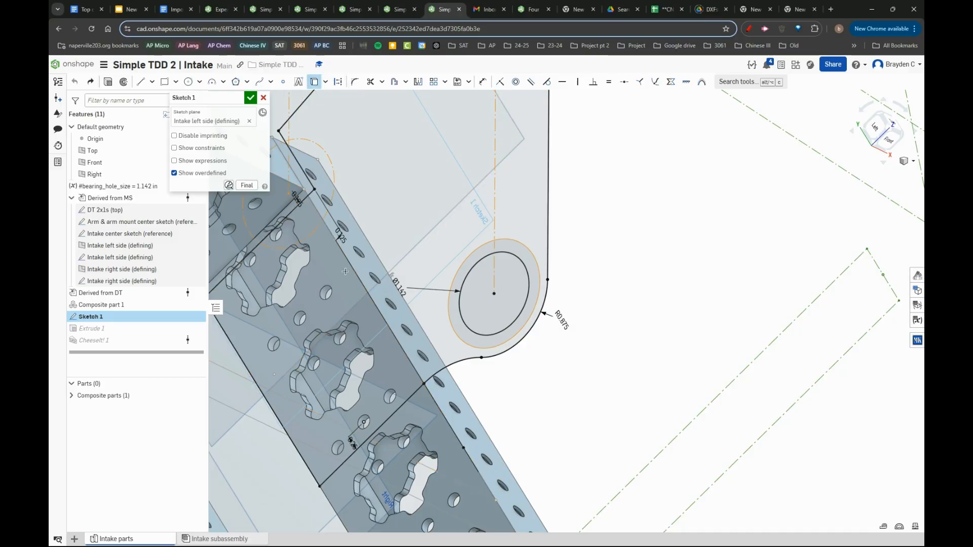
{"action": "left_click", "coordinate": [326, 293]}
{"action": "left_click", "coordinate": [300, 317]}
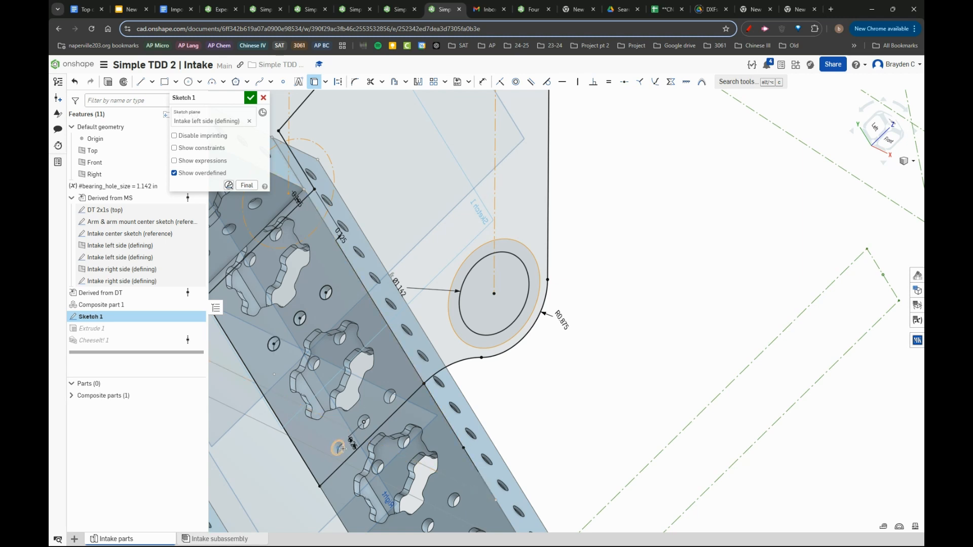
{"action": "left_click", "coordinate": [364, 422]}
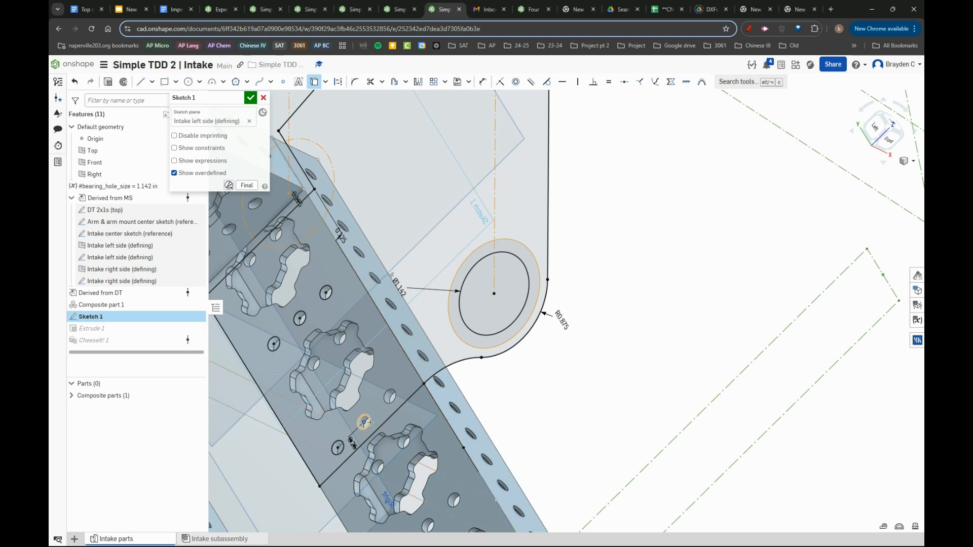
{"action": "left_click", "coordinate": [390, 397]}
{"action": "left_click", "coordinate": [251, 97]}
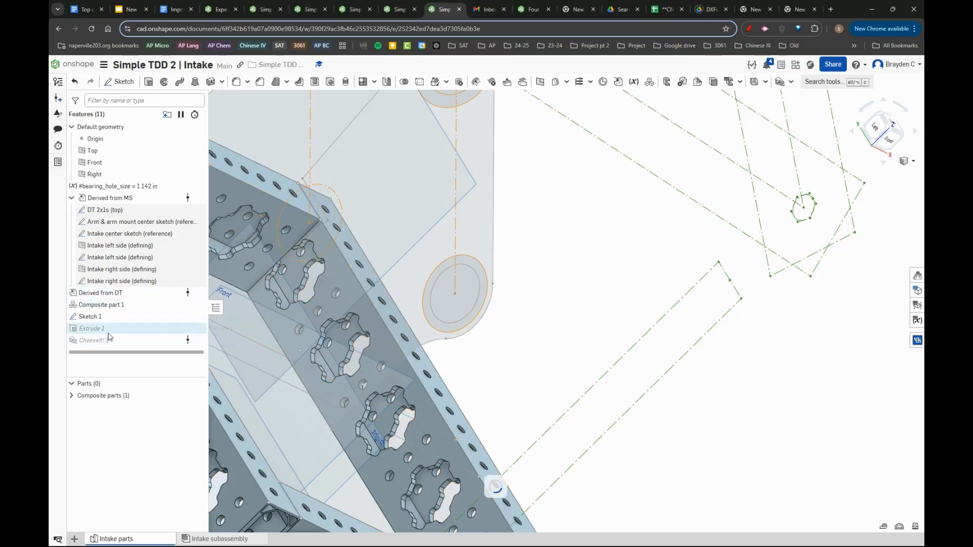
- Start a 0.125 in radius edge fillet on the intake plate and select its two bottom corner edges
{"action": "mouse_move", "coordinate": [364, 309]}
{"action": "right_mouse_down"}
{"action": "mouse_move", "coordinate": [404, 314]}
{"action": "mouse_move", "coordinate": [403, 335]}
{"action": "mouse_move", "coordinate": [357, 316]}
{"action": "mouse_move", "coordinate": [323, 275]}
{"action": "mouse_move", "coordinate": [384, 396]}
{"action": "mouse_move", "coordinate": [369, 385]}
{"action": "right_mouse_up"}
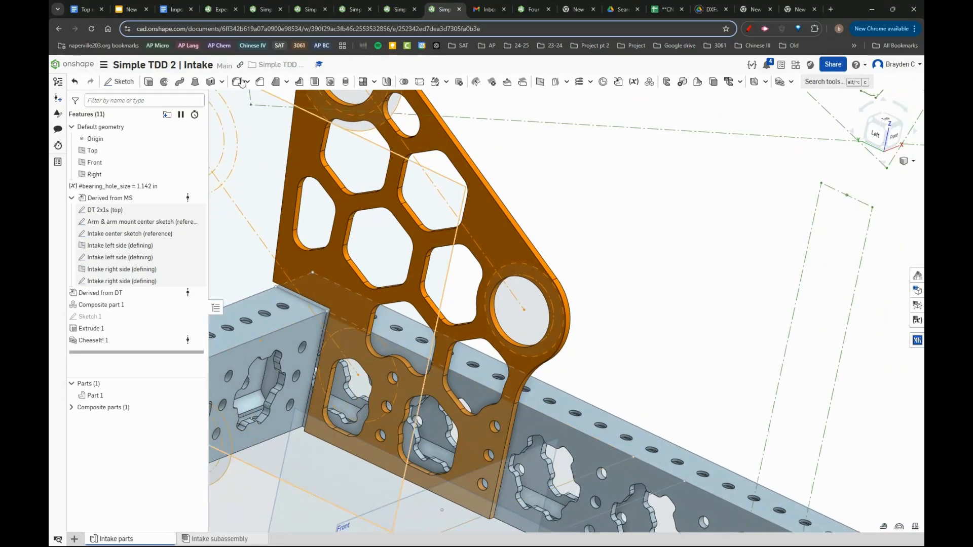
{"action": "left_click", "coordinate": [243, 83]}
{"action": "right_click_drag", "start_coordinate": [512, 400], "coordinate": [503, 324]}
{"action": "scroll", "coordinate": [487, 482], "scroll_direction": "up", "scroll_amount": 5}
{"action": "left_click", "coordinate": [485, 461]}
{"action": "scroll", "coordinate": [489, 360], "scroll_direction": "down", "scroll_amount": 6}
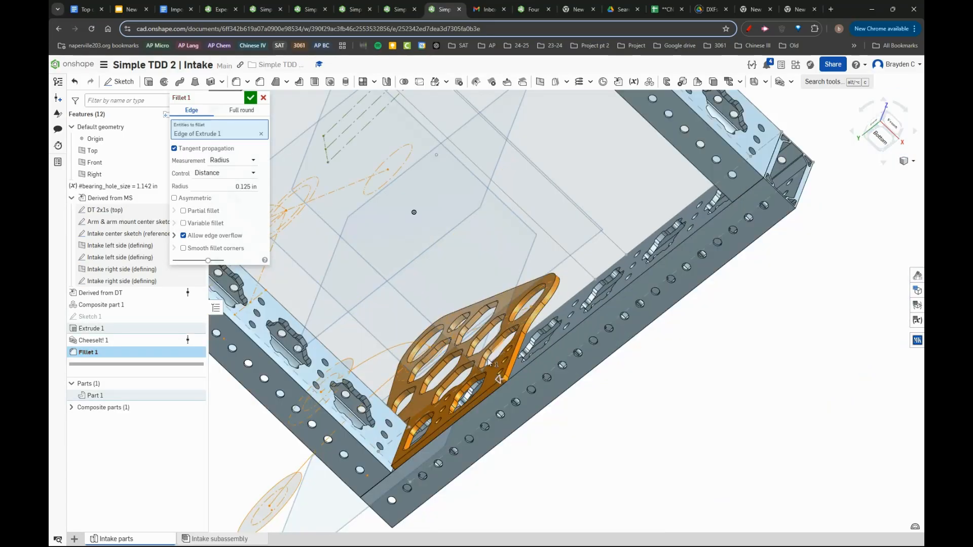
{"action": "scroll", "coordinate": [443, 425], "scroll_direction": "up", "scroll_amount": 5}
{"action": "left_click", "coordinate": [353, 434]}
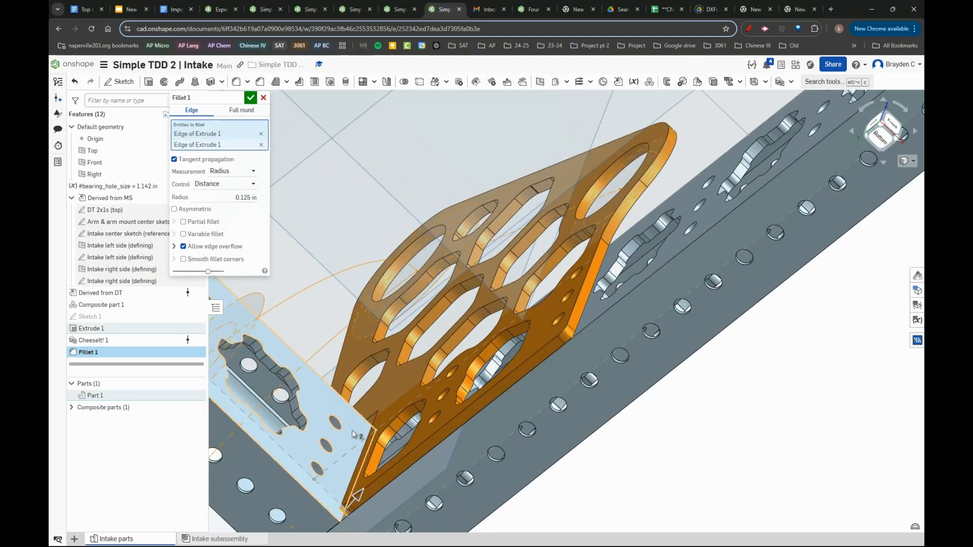
- Add the notch's inner corner edge and the adjacent outer corner edge above the tube to the fillet, and accept it
{"action": "right_click_drag", "start_coordinate": [353, 434], "coordinate": [478, 502]}
{"action": "scroll", "coordinate": [317, 398], "scroll_direction": "up", "scroll_amount": 8}
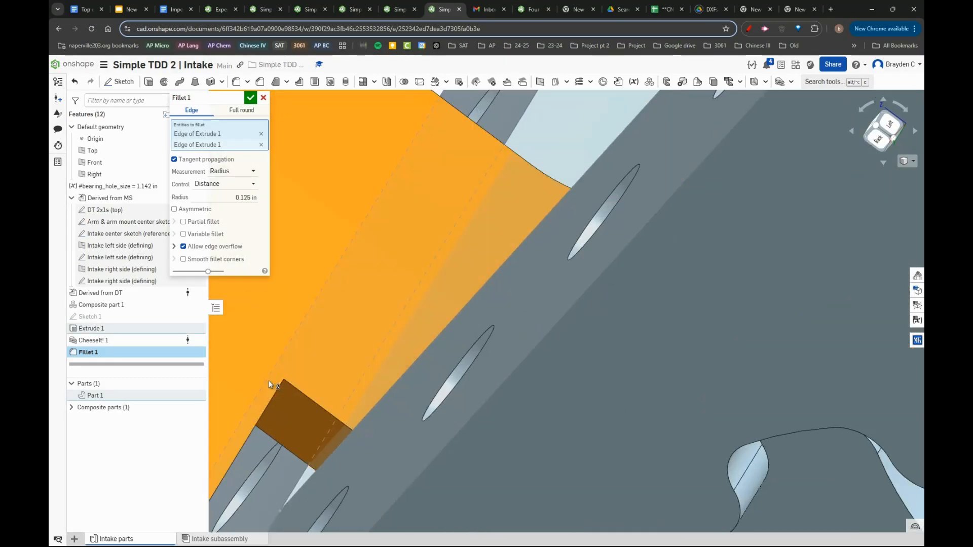
{"action": "right_click_drag", "start_coordinate": [268, 381], "coordinate": [269, 369]}
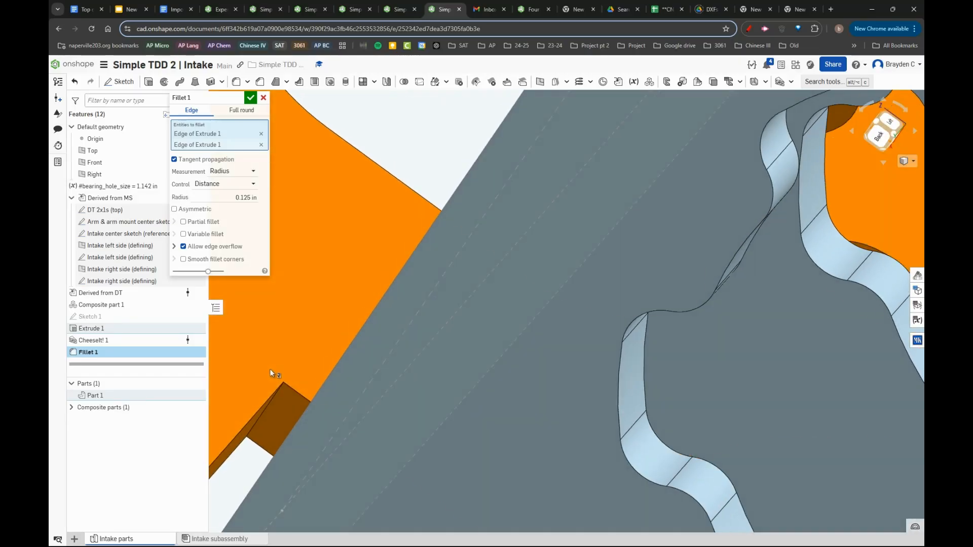
{"action": "left_click", "coordinate": [275, 398]}
{"action": "scroll", "coordinate": [276, 398], "scroll_direction": "down", "scroll_amount": 5}
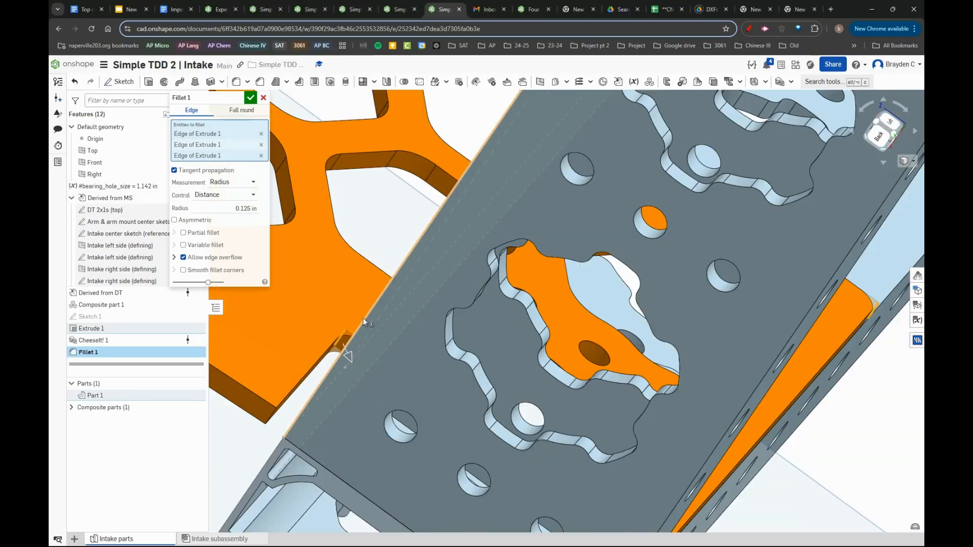
{"action": "left_click", "coordinate": [271, 417]}
{"action": "scroll", "coordinate": [527, 325], "scroll_direction": "down", "scroll_amount": 8}
{"action": "scroll", "coordinate": [619, 276], "scroll_direction": "up", "scroll_amount": 2}
{"action": "right_click_drag", "start_coordinate": [619, 275], "coordinate": [368, 335]}
{"action": "scroll", "coordinate": [630, 298], "scroll_direction": "down", "scroll_amount": 5}
{"action": "scroll", "coordinate": [705, 235], "scroll_direction": "up", "scroll_amount": 5}
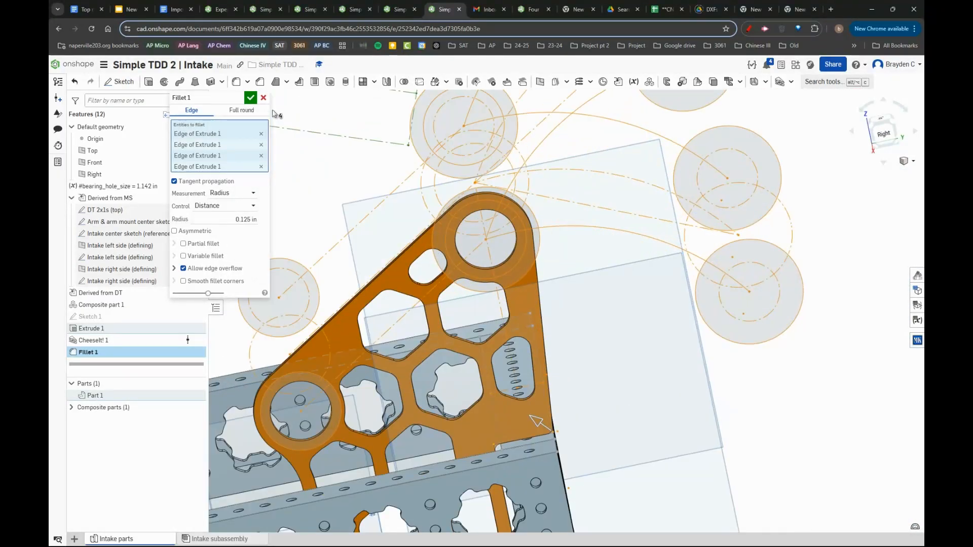
{"action": "left_click", "coordinate": [253, 98]}
- Group Sketch 1 through Fillet 1 into a feature folder named "Intake stationary gusset"
{"action": "left_click", "coordinate": [100, 318]}
{"action": "left_click", "coordinate": [115, 351], "text": "shift"}
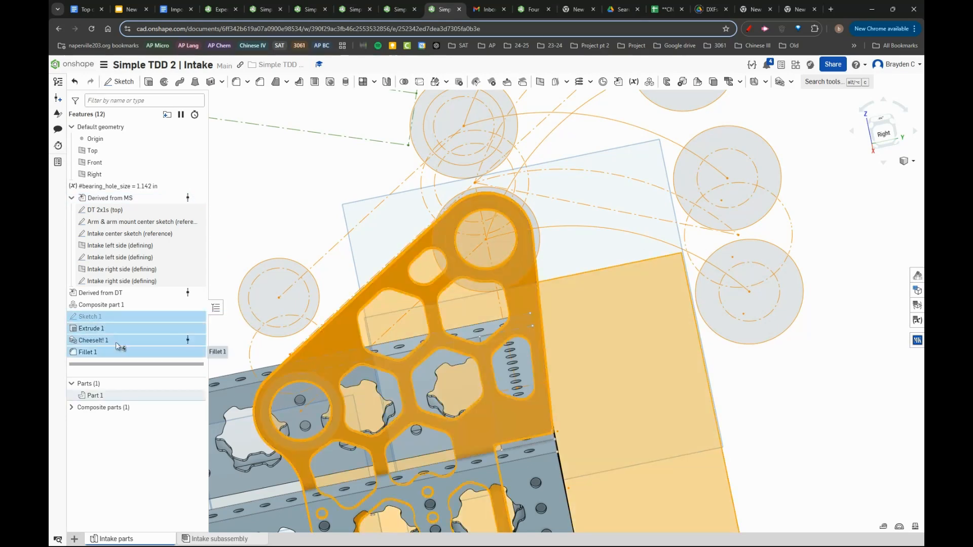
{"action": "right_click", "coordinate": [119, 339]}
{"action": "left_click", "coordinate": [190, 338]}
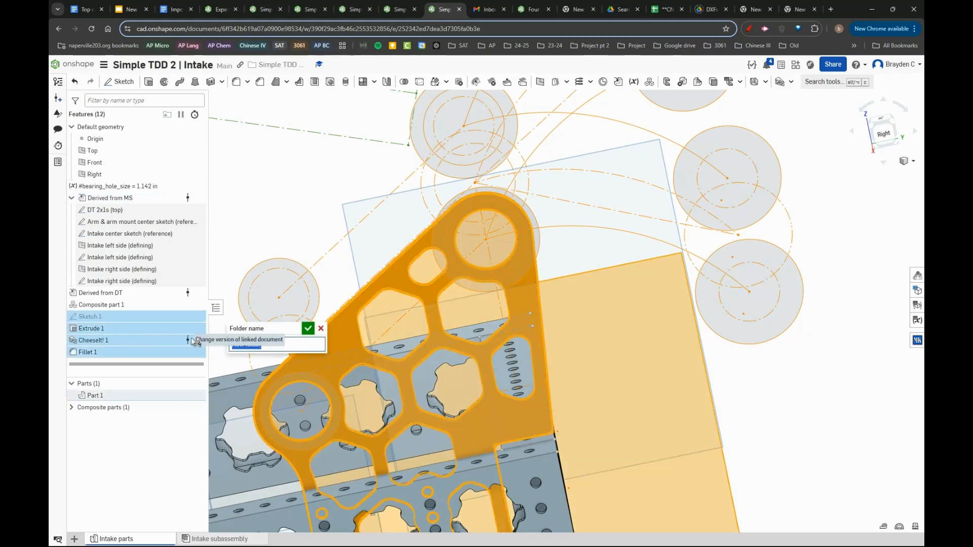
{"action": "type", "text": "I"}
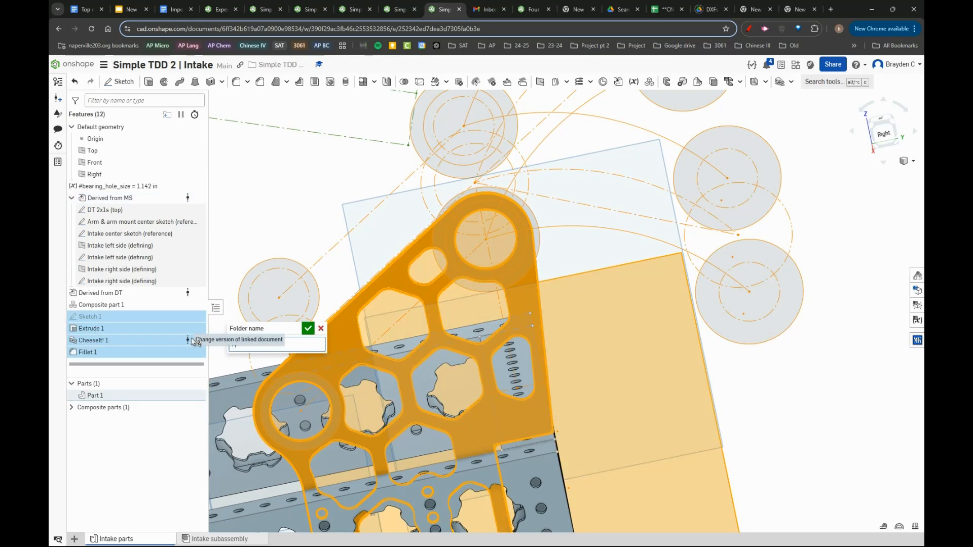
{"action": "type", "text": "rm"}
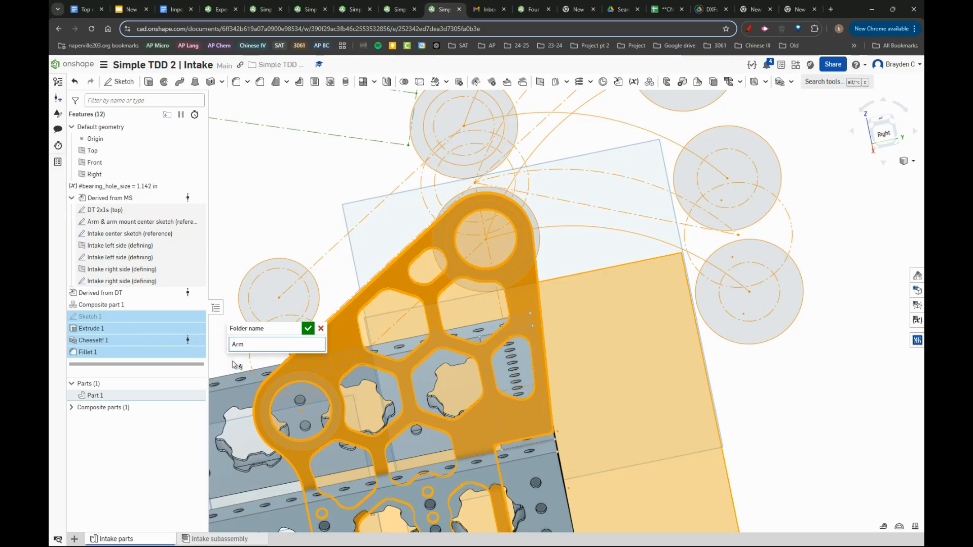
{"action": "key", "text": "BackSpace"}
{"action": "key", "text": "BackSpace"}
{"action": "key", "text": "BackSpace"}
{"action": "type", "text": "I"}
{"action": "key", "text": "Return"}
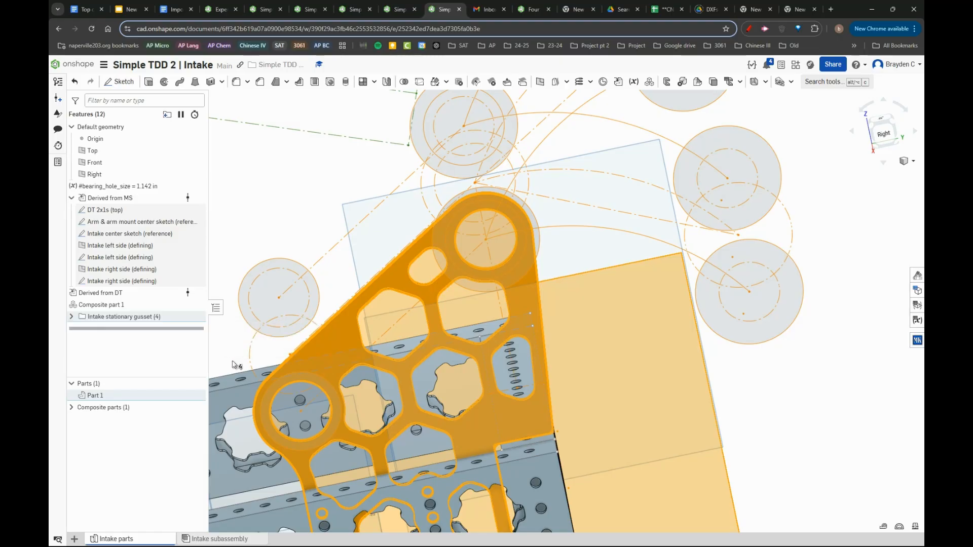
- Expand the gusset's feature folder and rename Part 1 as "Intake stationary gusset", reusing the folder's name
{"action": "right_click", "coordinate": [94, 318]}
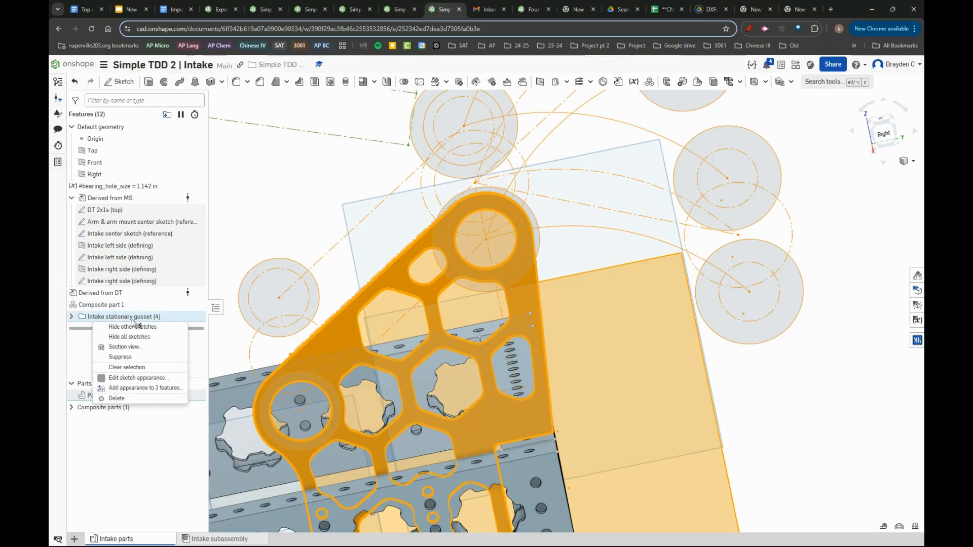
{"action": "left_click", "coordinate": [85, 363]}
{"action": "left_click", "coordinate": [71, 317]}
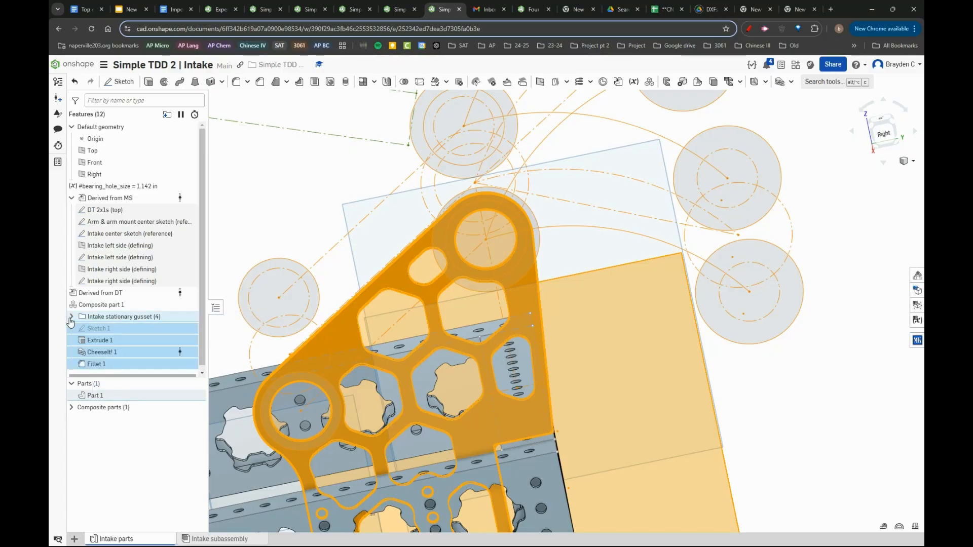
{"action": "right_click", "coordinate": [103, 317]}
{"action": "left_click", "coordinate": [291, 247]}
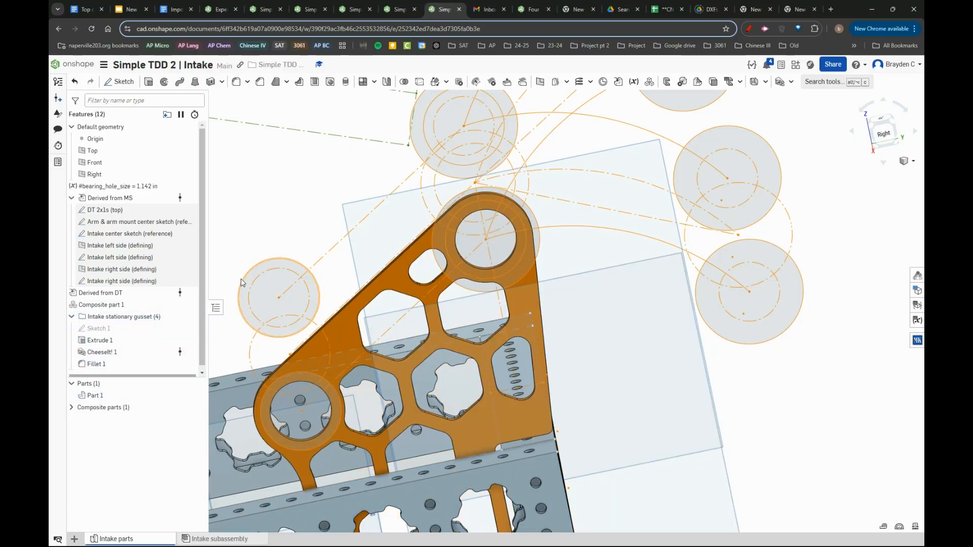
{"action": "right_click", "coordinate": [154, 318]}
{"action": "left_click", "coordinate": [178, 326]}
{"action": "key", "text": "ctrl+c"}
{"action": "left_click", "coordinate": [119, 396]}
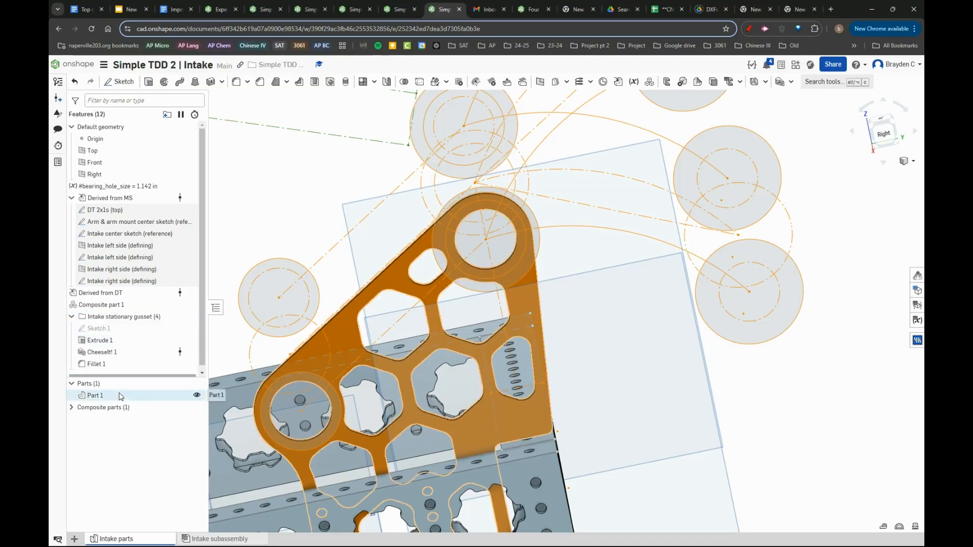
{"action": "right_click", "coordinate": [121, 396]}
{"action": "left_click", "coordinate": [167, 220]}
{"action": "key", "text": "ctrl+v"}
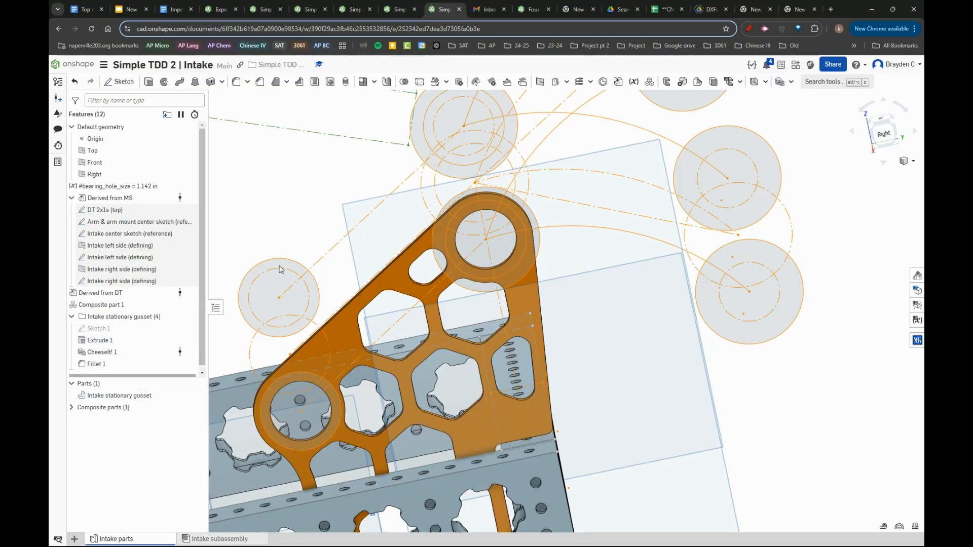
- Start a sketch on the gusset's face with the 5 in radius arc from its upper hole and a 1.142 in circle at the arc's far end
{"action": "scroll", "coordinate": [279, 266], "scroll_direction": "down", "scroll_amount": 5}
{"action": "scroll", "coordinate": [381, 261], "scroll_direction": "up", "scroll_amount": 4}
{"action": "right_click_drag", "start_coordinate": [382, 259], "coordinate": [415, 274]}
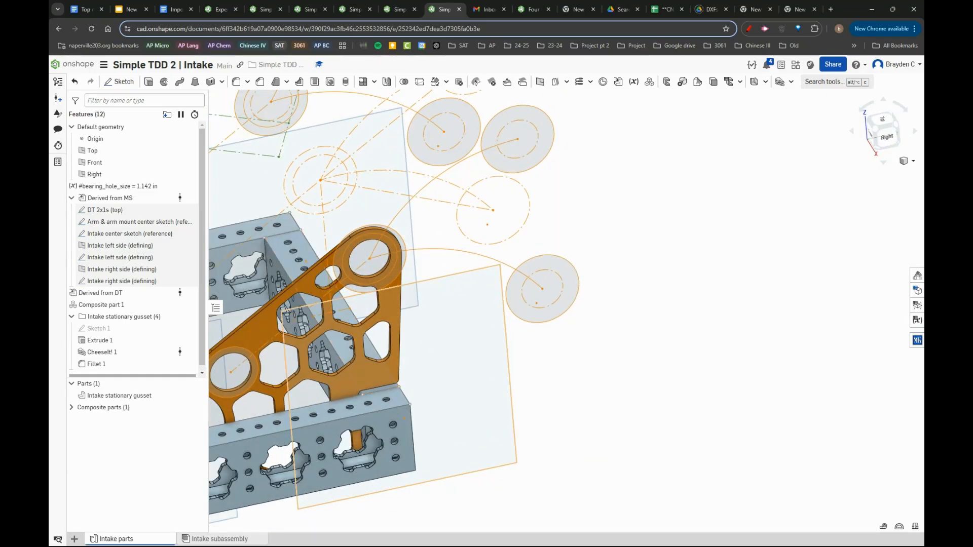
{"action": "scroll", "coordinate": [486, 153], "scroll_direction": "up", "scroll_amount": 4}
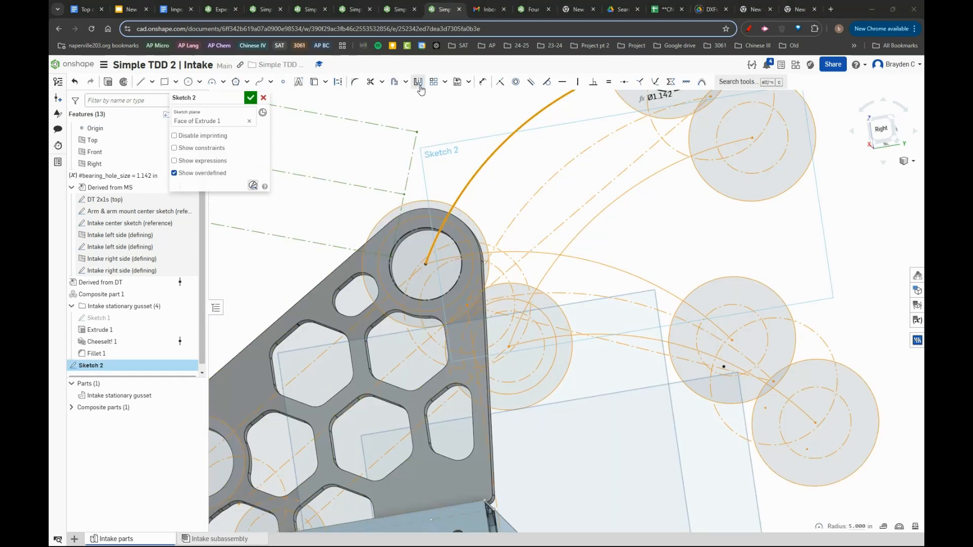
{"action": "scroll", "coordinate": [541, 242], "scroll_direction": "down", "scroll_amount": 3}
{"action": "left_click", "coordinate": [784, 176]}
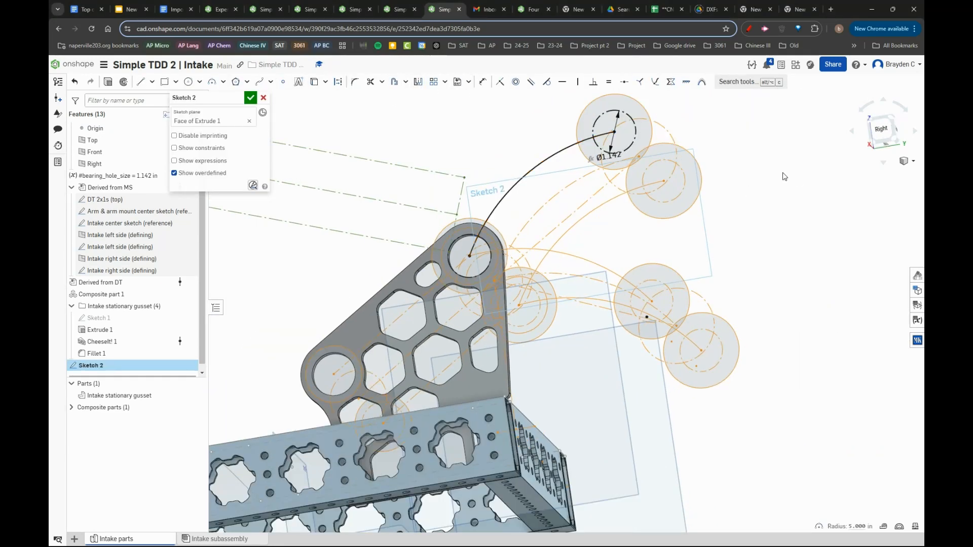
{"action": "right_click_drag", "start_coordinate": [663, 316], "coordinate": [601, 304]}
{"action": "right_click_drag", "start_coordinate": [590, 138], "coordinate": [533, 147]}
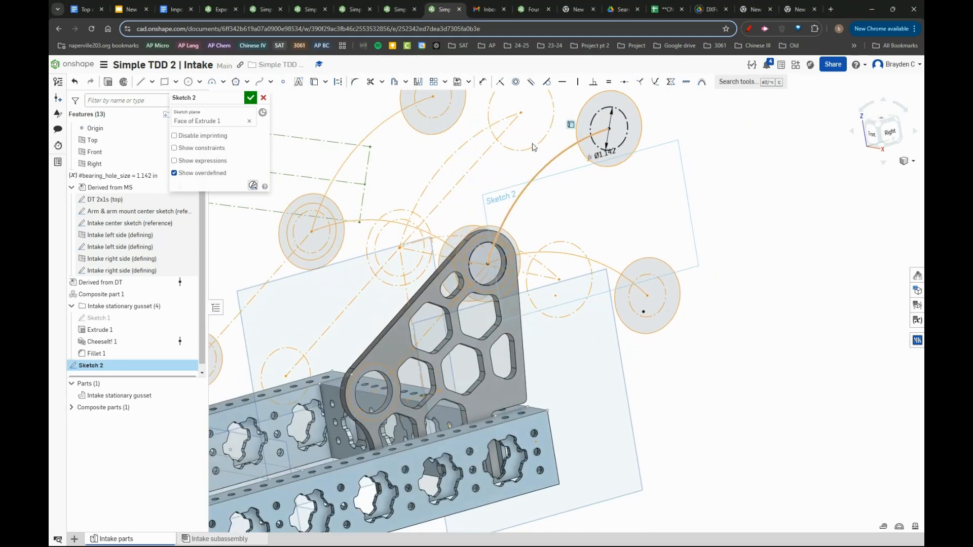
{"action": "left_click", "coordinate": [480, 126]}
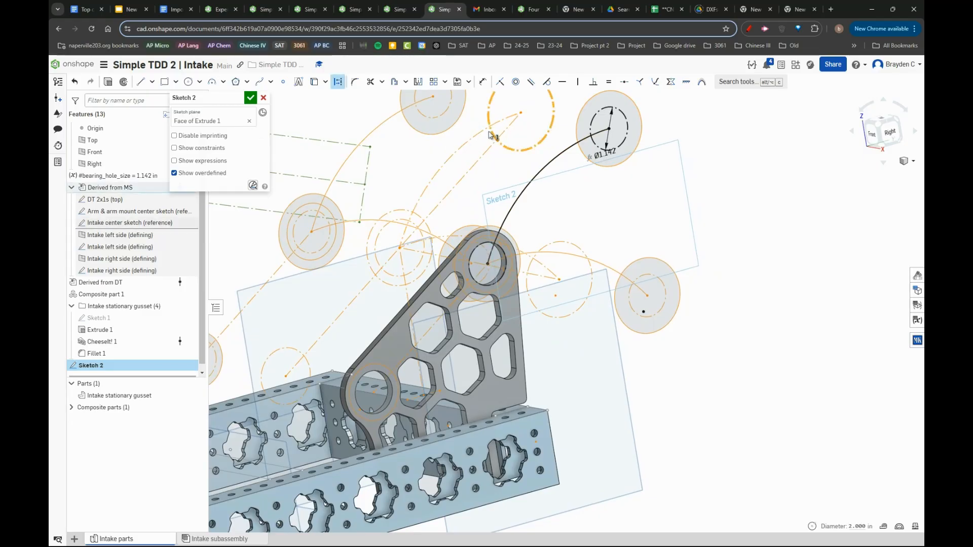
{"action": "key", "text": "Escape"}
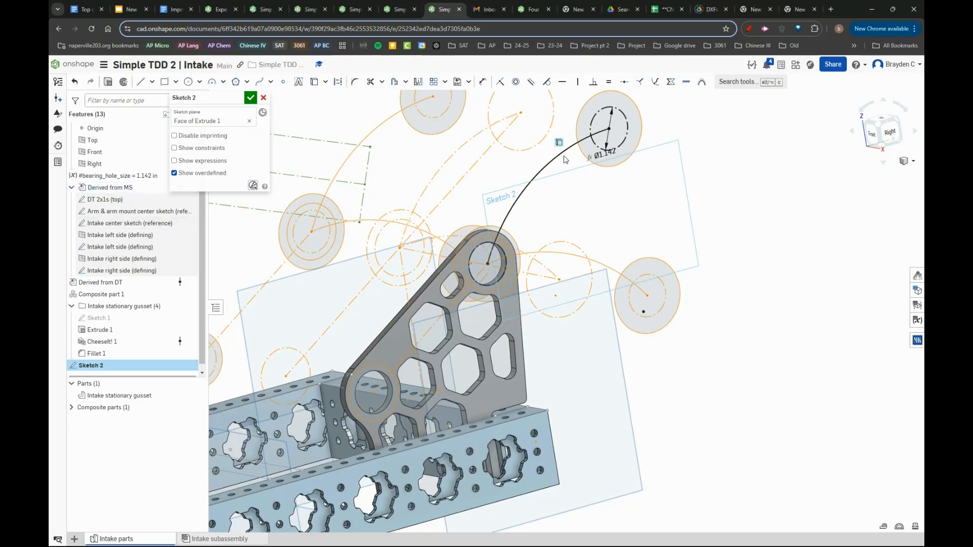
- Create a slot around the arc running from the gusset's upper hole to the bearing circle, and dimension its width
{"action": "mouse_move", "coordinate": [543, 186]}
{"action": "right_mouse_down"}
{"action": "mouse_move", "coordinate": [568, 190]}
{"action": "mouse_move", "coordinate": [531, 190]}
{"action": "right_mouse_up"}
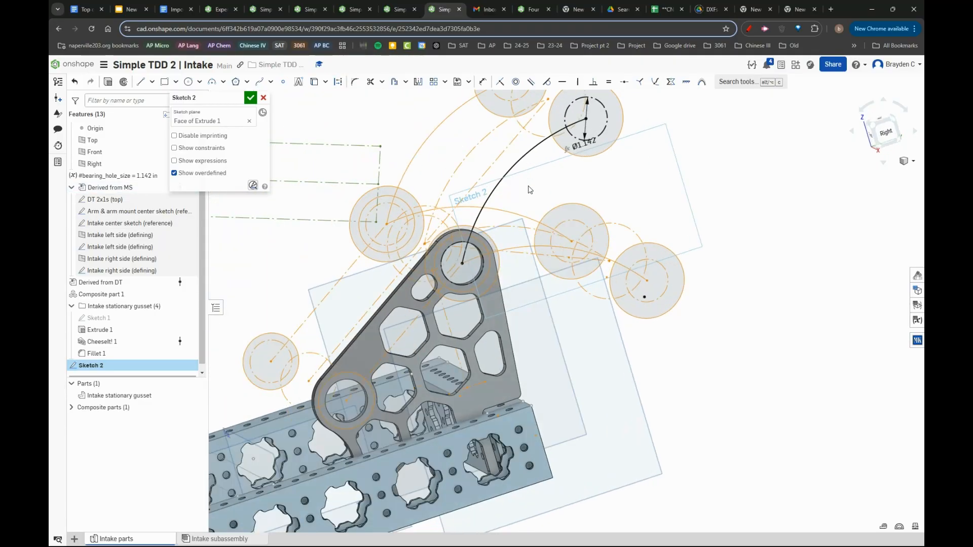
{"action": "left_click", "coordinate": [406, 82]}
{"action": "left_click", "coordinate": [415, 113]}
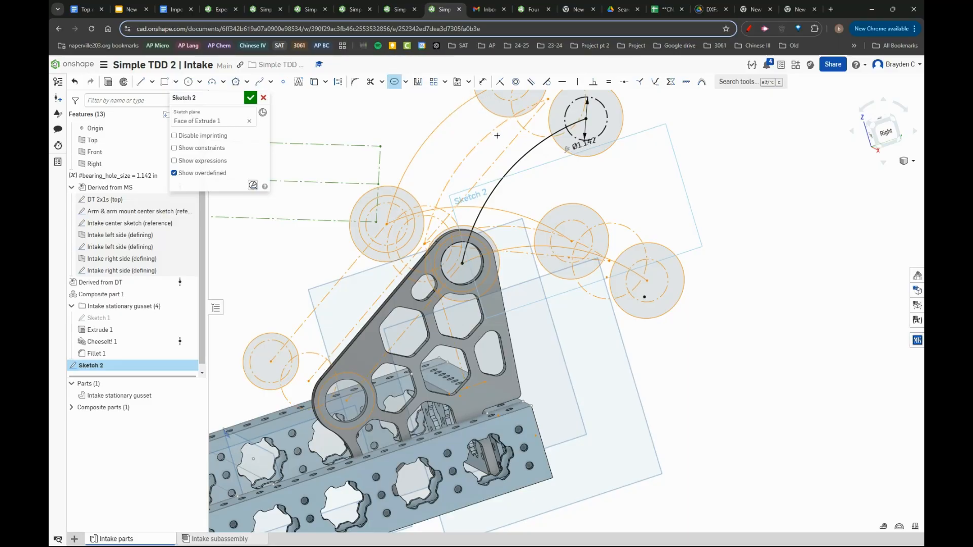
{"action": "left_click", "coordinate": [522, 154]}
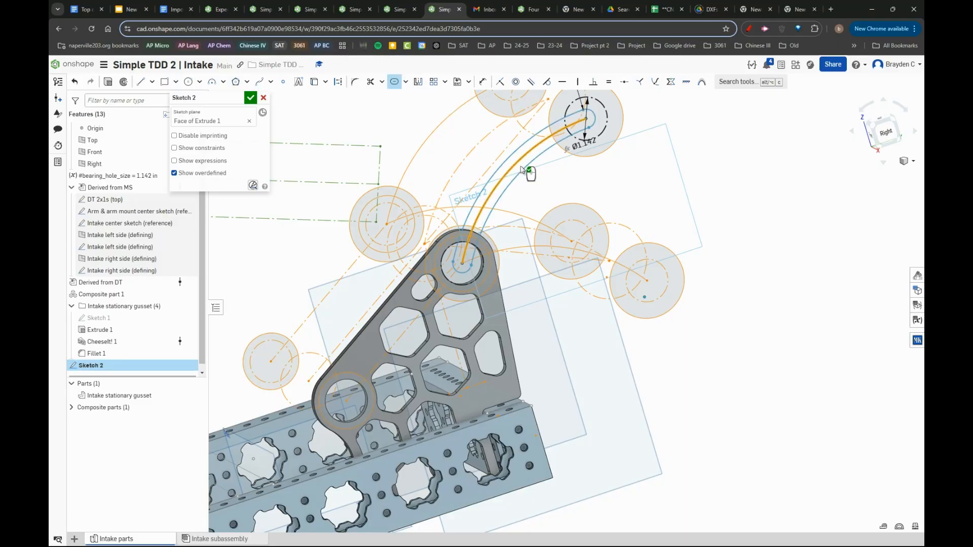
{"action": "left_click", "coordinate": [580, 177]}
{"action": "scroll", "coordinate": [614, 190], "scroll_direction": "down", "scroll_amount": 2}
{"action": "double_click", "coordinate": [600, 111]}
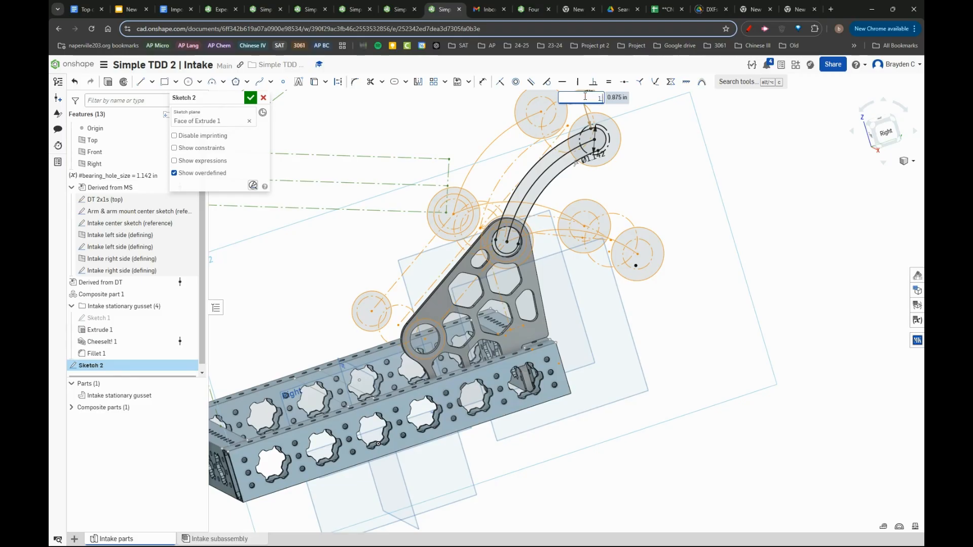
{"action": "scroll", "coordinate": [549, 154], "scroll_direction": "up", "scroll_amount": 3}
{"action": "mouse_move", "coordinate": [571, 195]}
{"action": "right_mouse_down"}
{"action": "mouse_move", "coordinate": [552, 177]}
{"action": "mouse_move", "coordinate": [532, 214]}
{"action": "mouse_move", "coordinate": [564, 122]}
{"action": "right_mouse_up"}
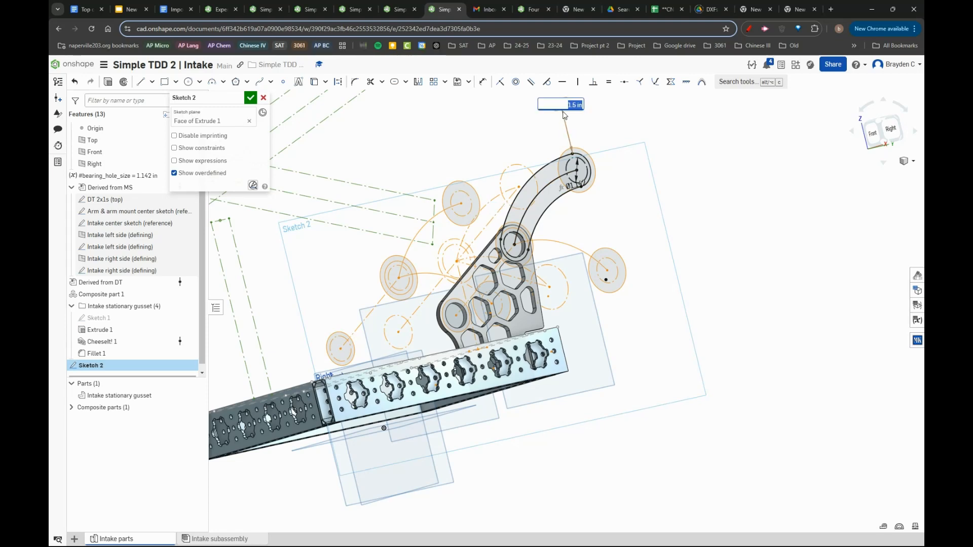
{"action": "key", "text": "Return"}
{"action": "scroll", "coordinate": [593, 148], "scroll_direction": "up", "scroll_amount": 4}
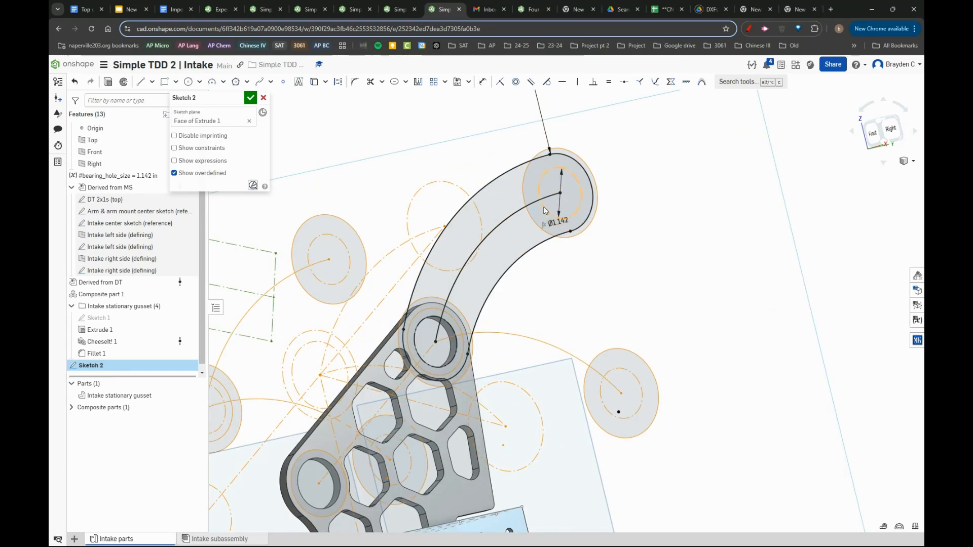
{"action": "key", "text": "d"}
{"action": "scroll", "coordinate": [446, 302], "scroll_direction": "up", "scroll_amount": 6}
{"action": "scroll", "coordinate": [450, 308], "scroll_direction": "up", "scroll_amount": 5}
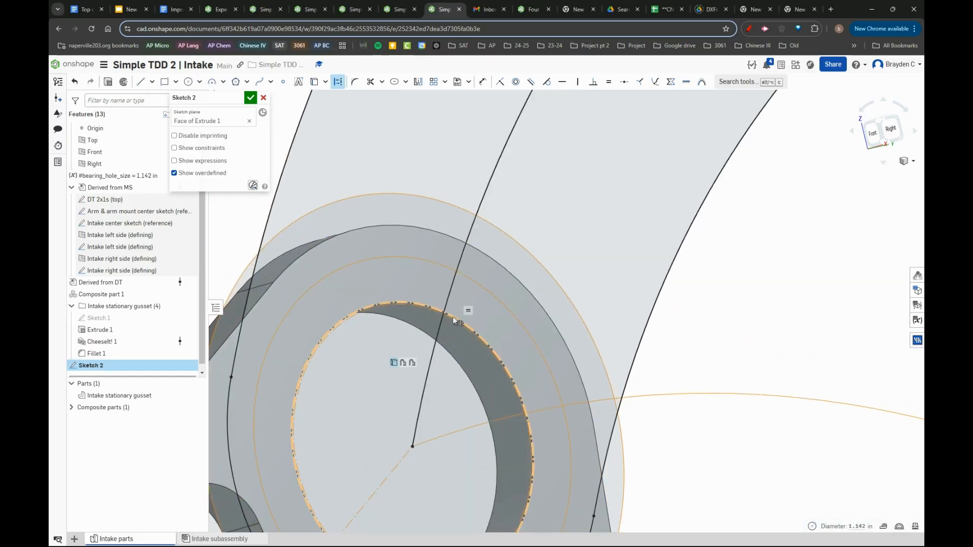
{"action": "key", "text": "Escape"}
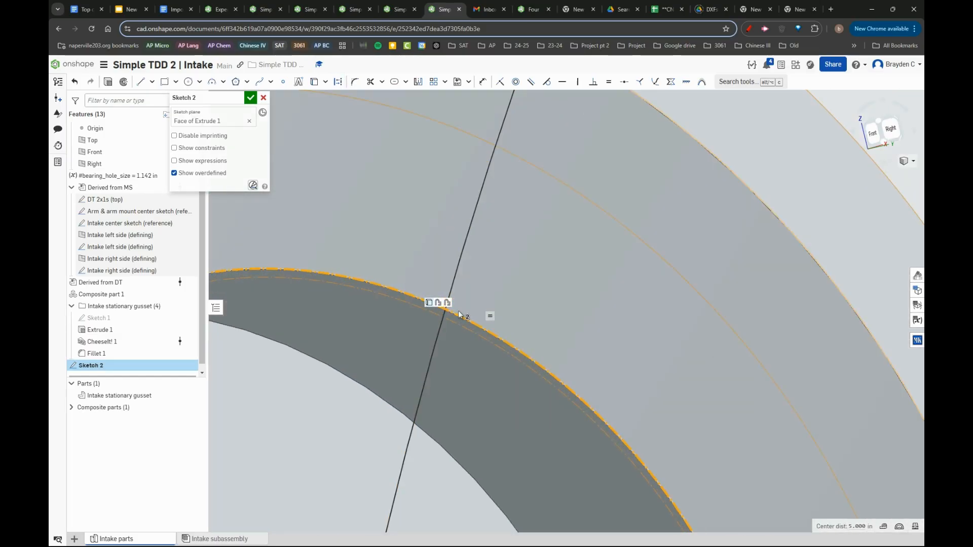
{"action": "scroll", "coordinate": [491, 310], "scroll_direction": "down", "scroll_amount": 8}
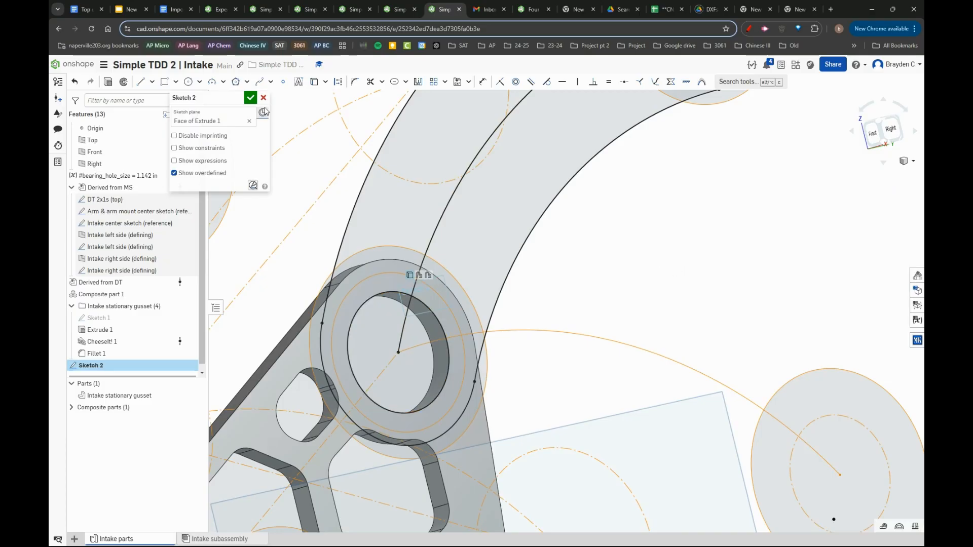
- Accept the sketch and extrude its curved arm regions, leaving the bearing holes open, as a new part 0.125 in deep
{"action": "left_click", "coordinate": [254, 103]}
{"action": "key", "text": "shift+e"}
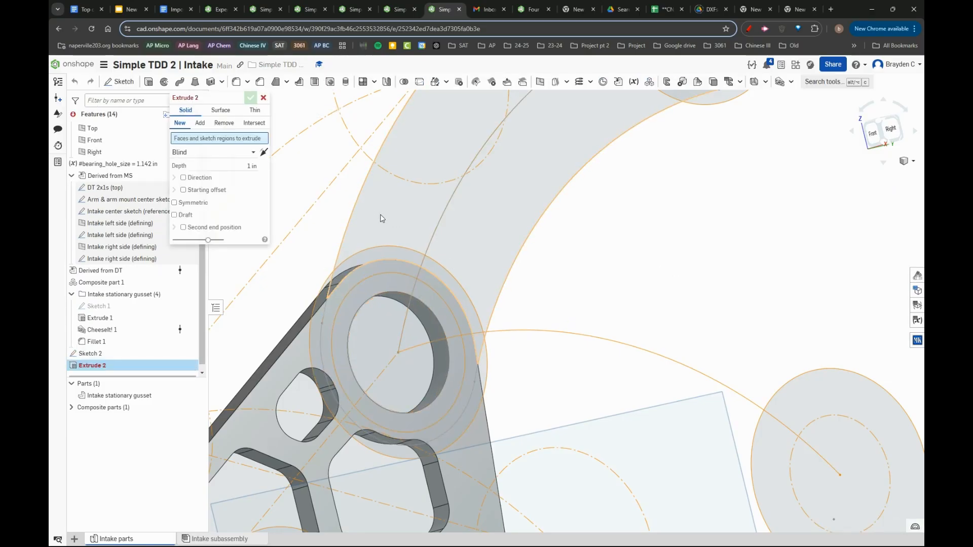
{"action": "left_click", "coordinate": [382, 218]}
{"action": "left_click", "coordinate": [357, 293]}
{"action": "scroll", "coordinate": [356, 293], "scroll_direction": "down", "scroll_amount": 5}
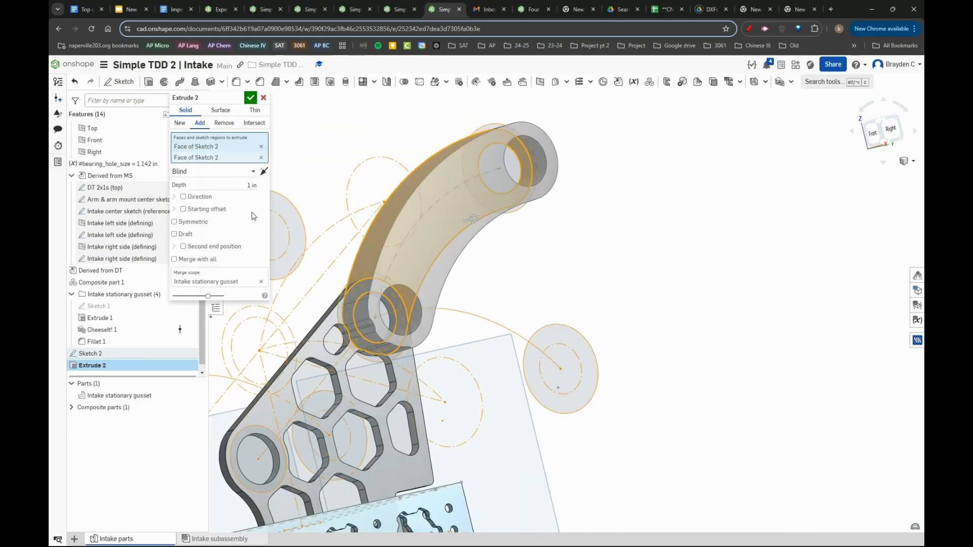
{"action": "left_click", "coordinate": [179, 123]}
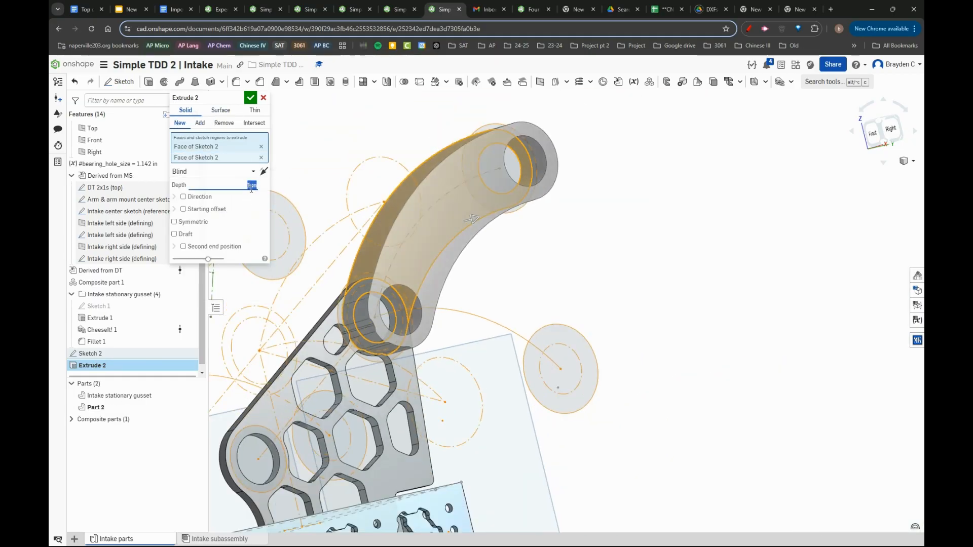
{"action": "left_click", "coordinate": [251, 189]}
{"action": "type", "text": "0.125"}
{"action": "key", "text": "Return"}
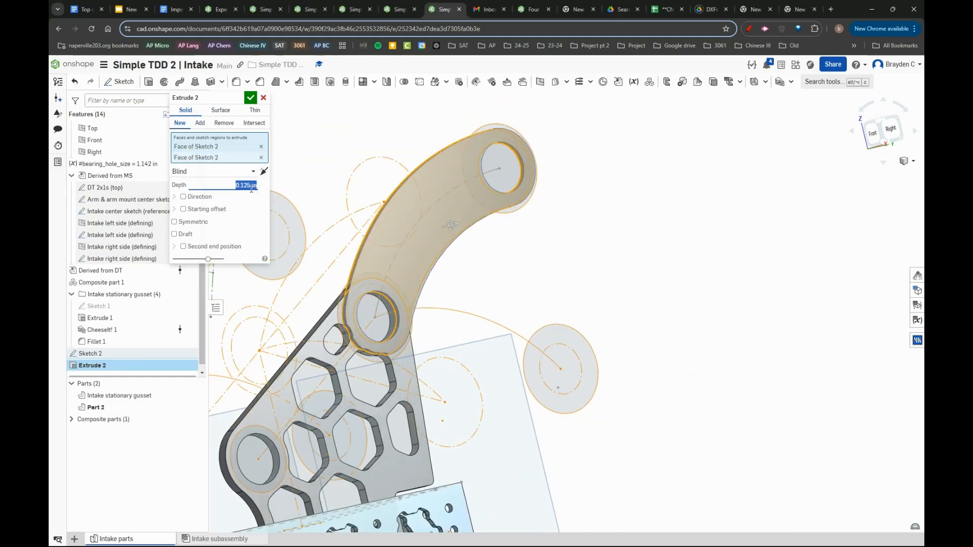
{"action": "left_click", "coordinate": [250, 98]}
- Set the curved arm's extrusion depth to 0.25 in
{"action": "right_click_drag", "start_coordinate": [463, 327], "coordinate": [345, 360]}
{"action": "double_click", "coordinate": [98, 365]}
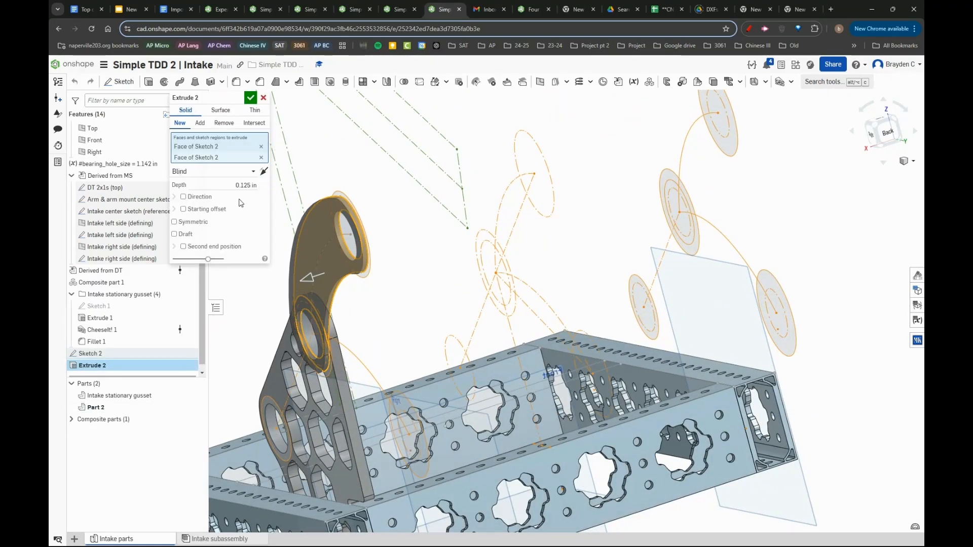
{"action": "type", "text": ".25"}
{"action": "key", "text": "Return"}
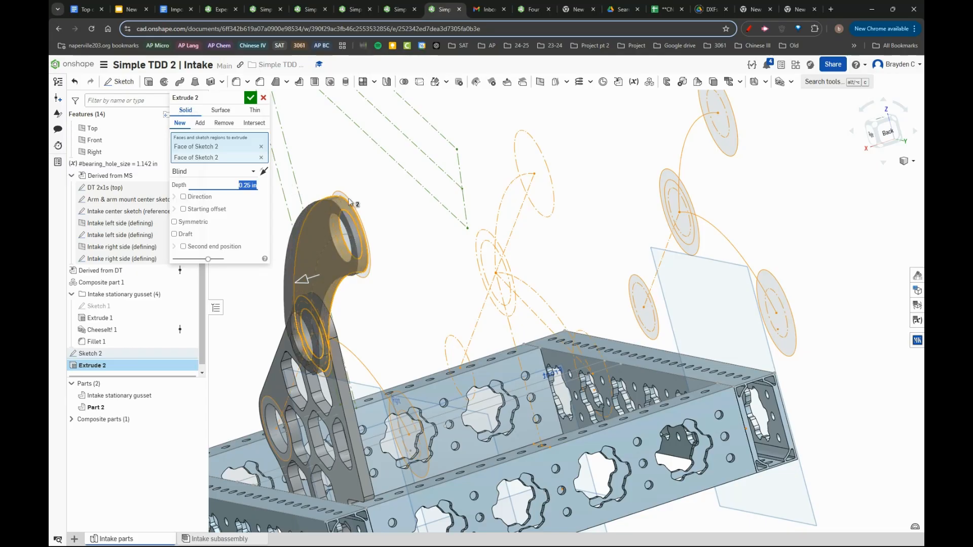
{"action": "left_click", "coordinate": [250, 98]}
- Group Sketch 2 and Extrude 2 into a feature folder named "Intake moving gusset"
{"action": "right_click_drag", "start_coordinate": [393, 284], "coordinate": [260, 353]}
{"action": "scroll", "coordinate": [254, 365], "scroll_direction": "down", "scroll_amount": 4}
{"action": "scroll", "coordinate": [436, 315], "scroll_direction": "up", "scroll_amount": 3}
{"action": "right_click_drag", "start_coordinate": [434, 313], "coordinate": [469, 300]}
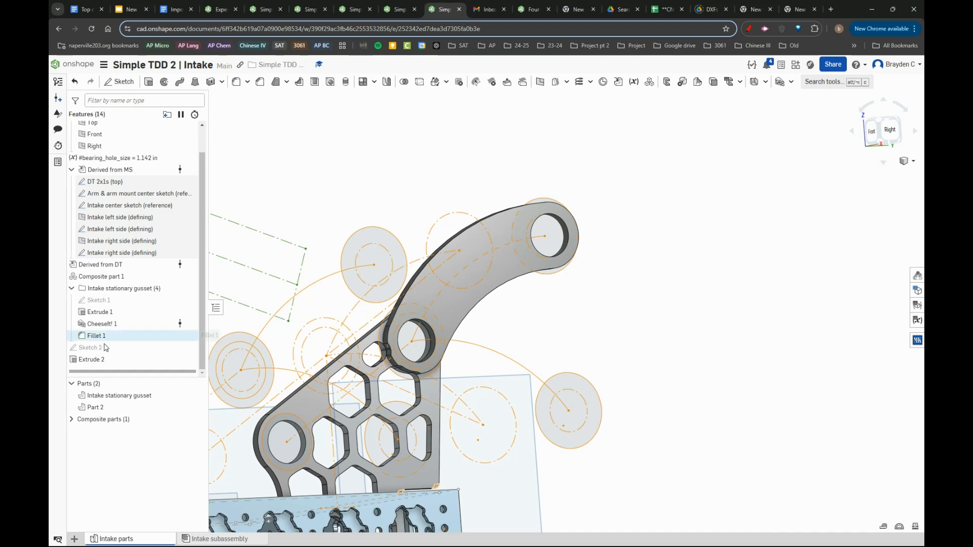
{"action": "left_click", "coordinate": [136, 349], "text": "shift"}
{"action": "right_click", "coordinate": [135, 350]}
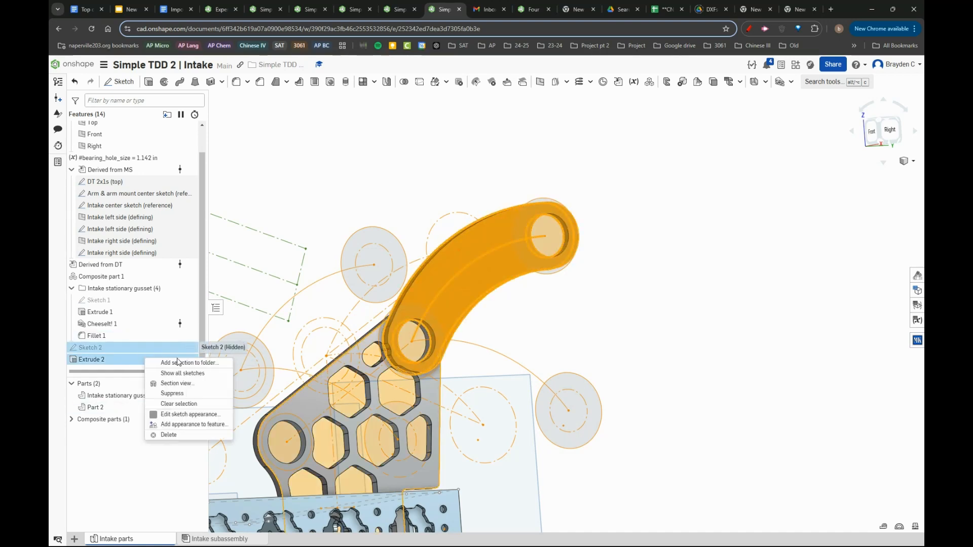
{"action": "left_click", "coordinate": [223, 363]}
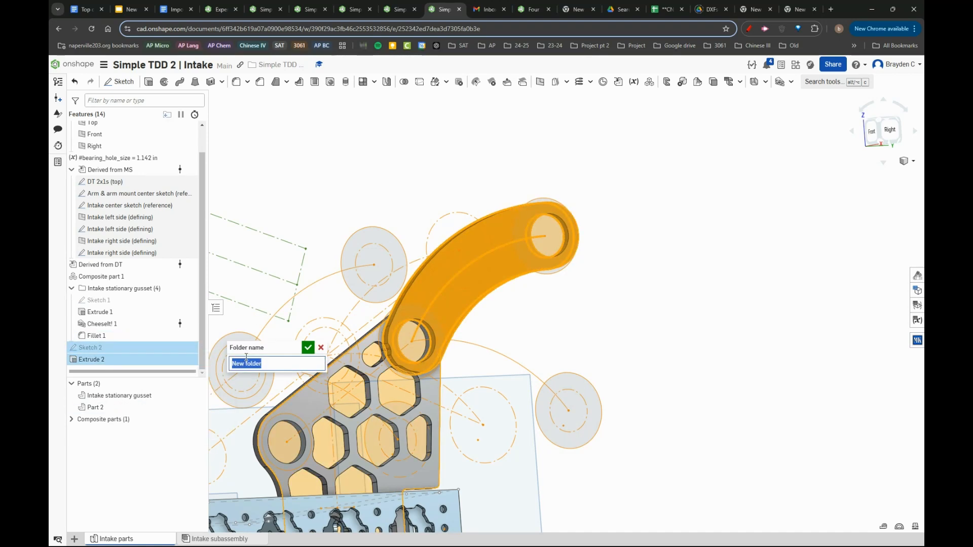
{"action": "key", "text": "BackSpace"}
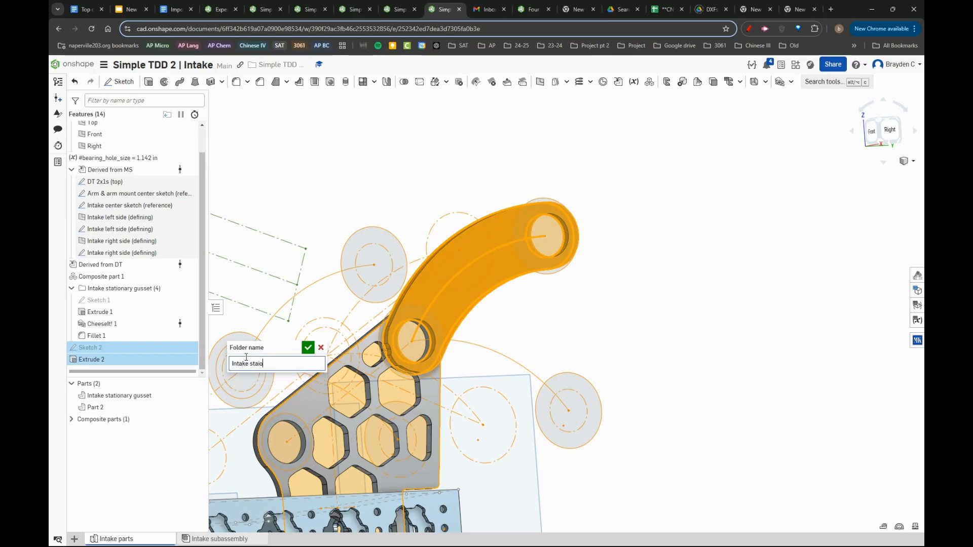
{"action": "type", "text": "Intake moving gusset"}
{"action": "key", "text": "Return"}
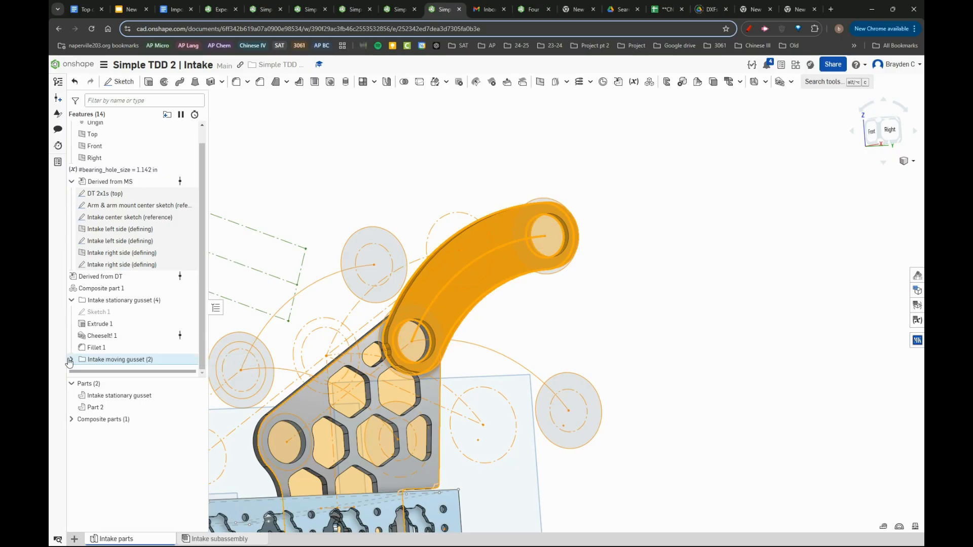
- Add the remaining outer sketch regions around the lower bearing hole to the curved arm's Extrude 2
{"action": "left_click", "coordinate": [70, 361]}
{"action": "left_click", "coordinate": [734, 369]}
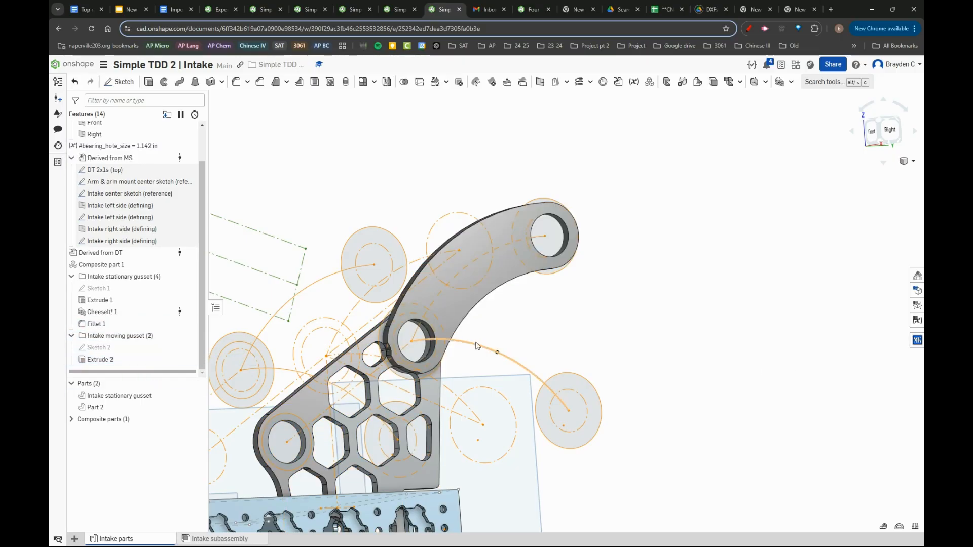
{"action": "scroll", "coordinate": [476, 347], "scroll_direction": "up", "scroll_amount": 5}
{"action": "double_click", "coordinate": [101, 360]}
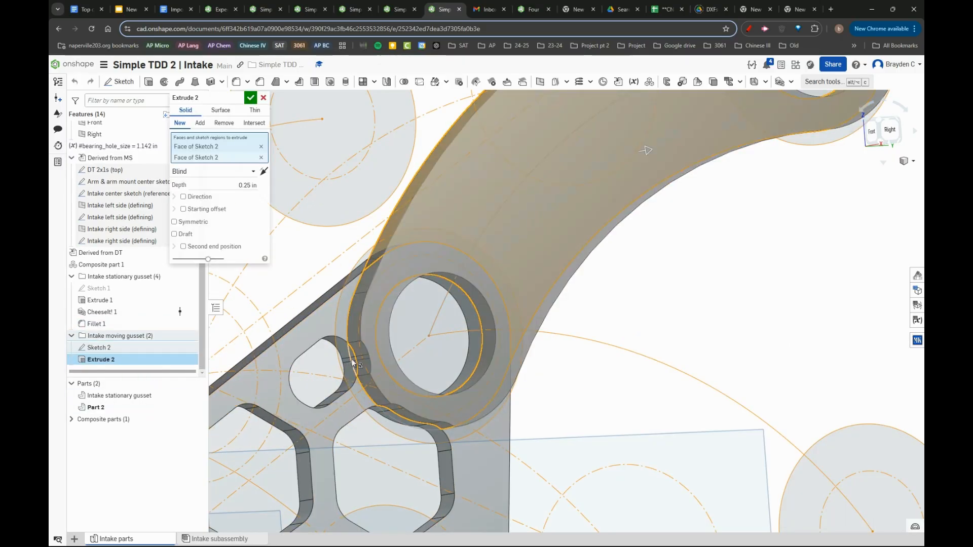
{"action": "left_click", "coordinate": [352, 359]}
{"action": "left_click", "coordinate": [440, 419]}
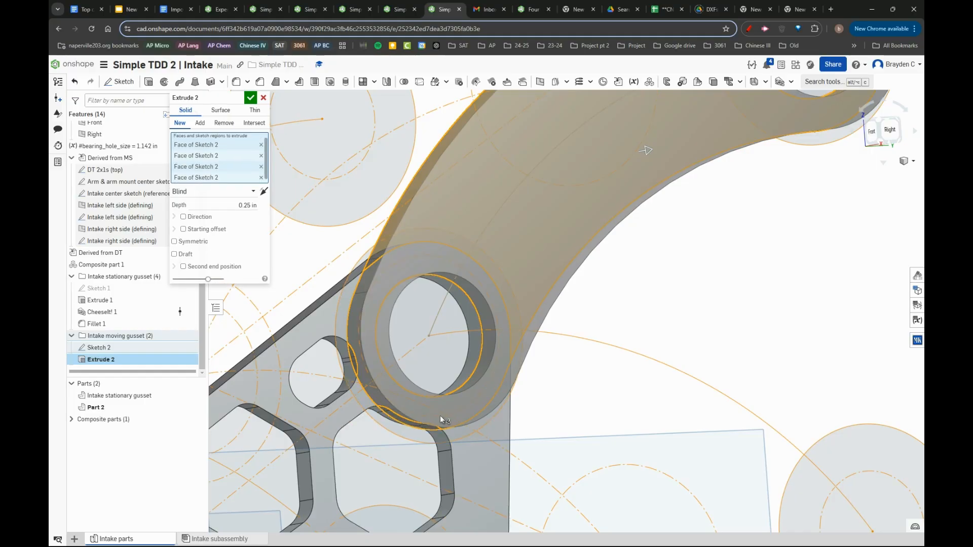
{"action": "right_click_drag", "start_coordinate": [440, 416], "coordinate": [438, 419]}
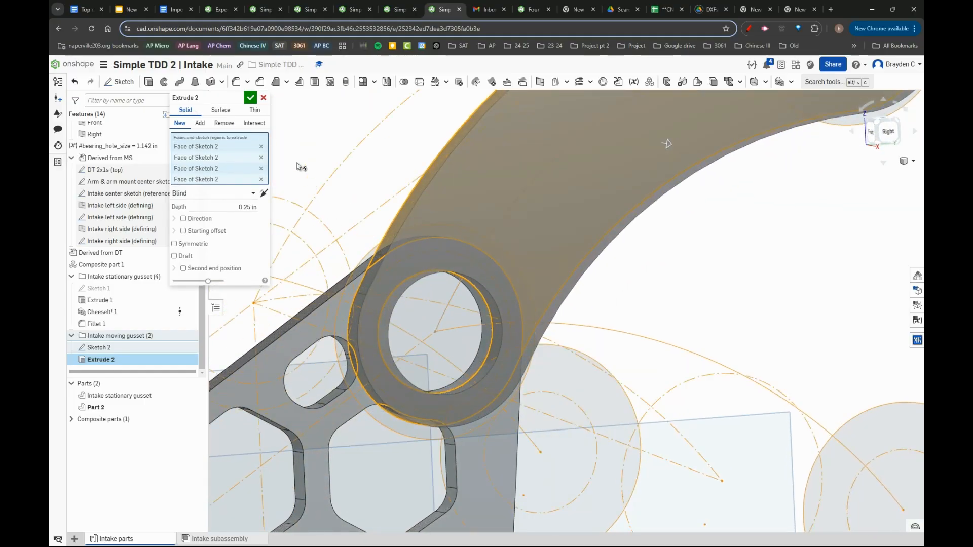
{"action": "left_click", "coordinate": [251, 98]}
{"action": "scroll", "coordinate": [257, 191], "scroll_direction": "down", "scroll_amount": 5}
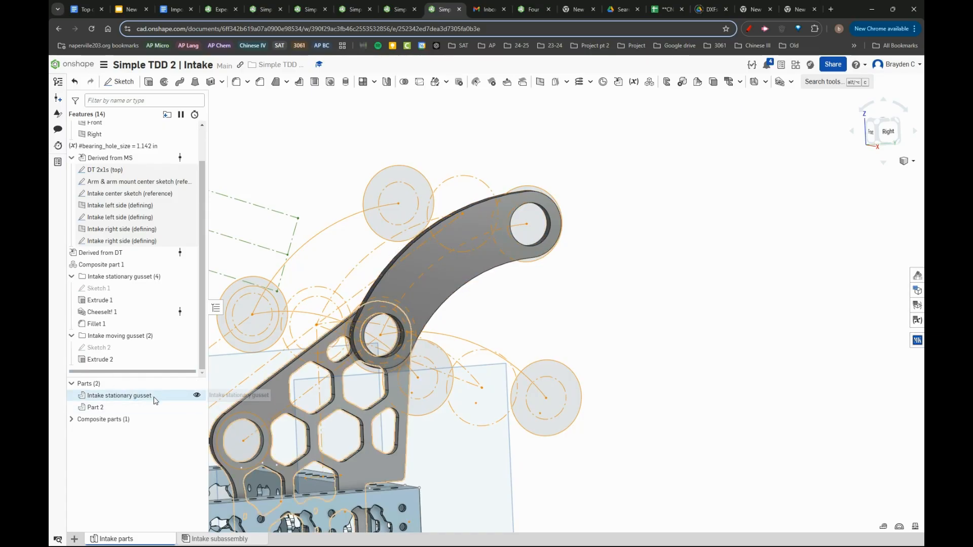
- Rename Part 2 as "Intake moving gusset", reusing the name of its feature folder
{"action": "right_click", "coordinate": [143, 408]}
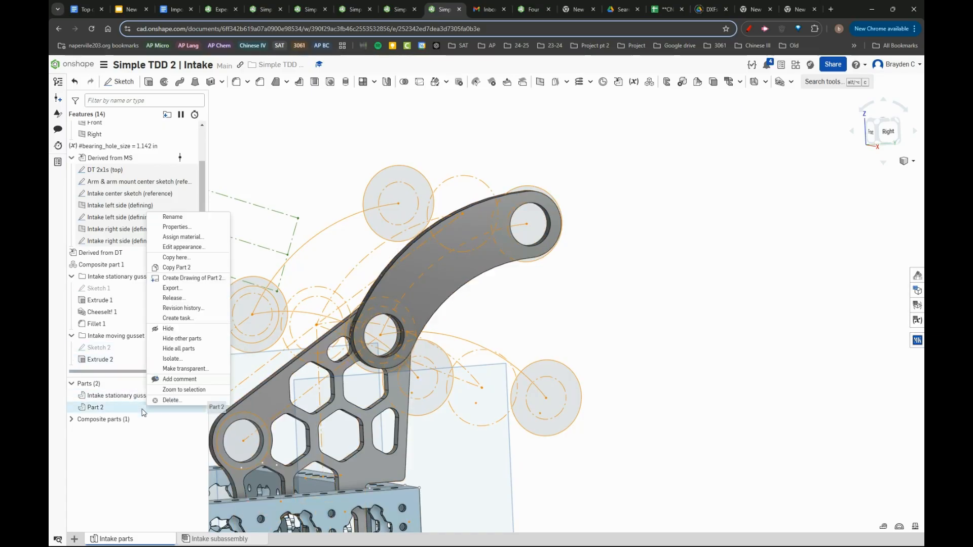
{"action": "right_click", "coordinate": [125, 338]}
{"action": "left_click", "coordinate": [161, 345]}
{"action": "key", "text": "ctrl+c"}
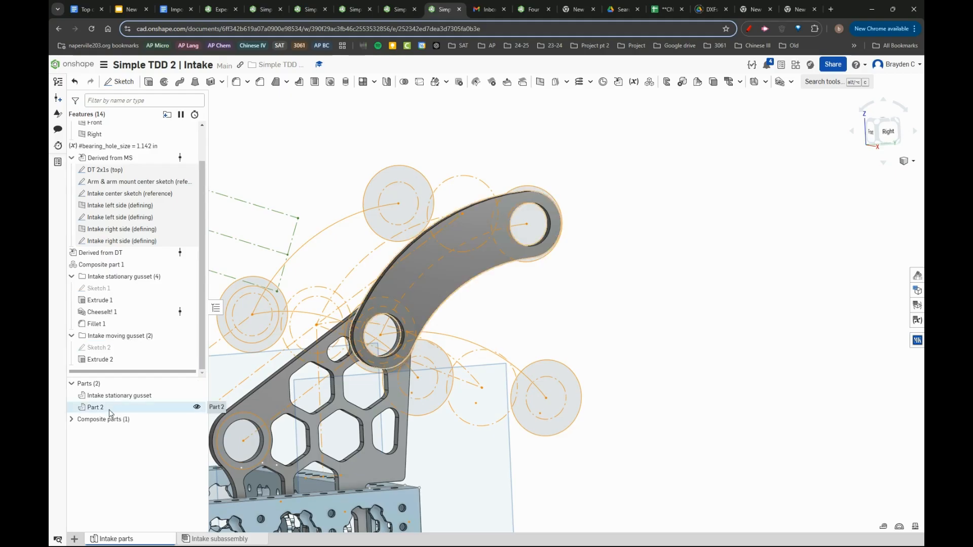
{"action": "right_click", "coordinate": [111, 409]}
{"action": "left_click", "coordinate": [146, 219]}
{"action": "key", "text": "ctrl+v"}
{"action": "key", "text": "Return"}
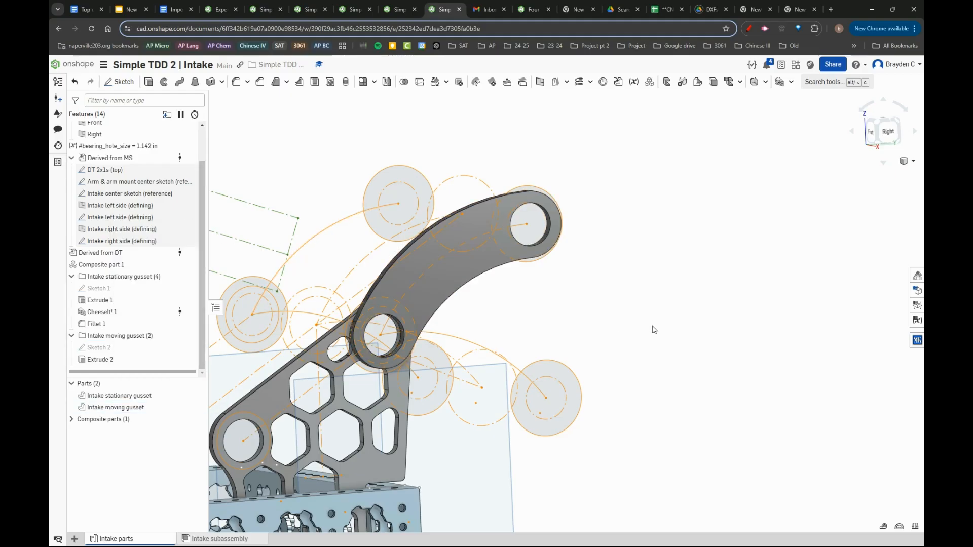
- Change the appearance of the Intake moving gusset to the medium grey A5A5A5
{"action": "right_click_drag", "start_coordinate": [503, 218], "coordinate": [397, 304]}
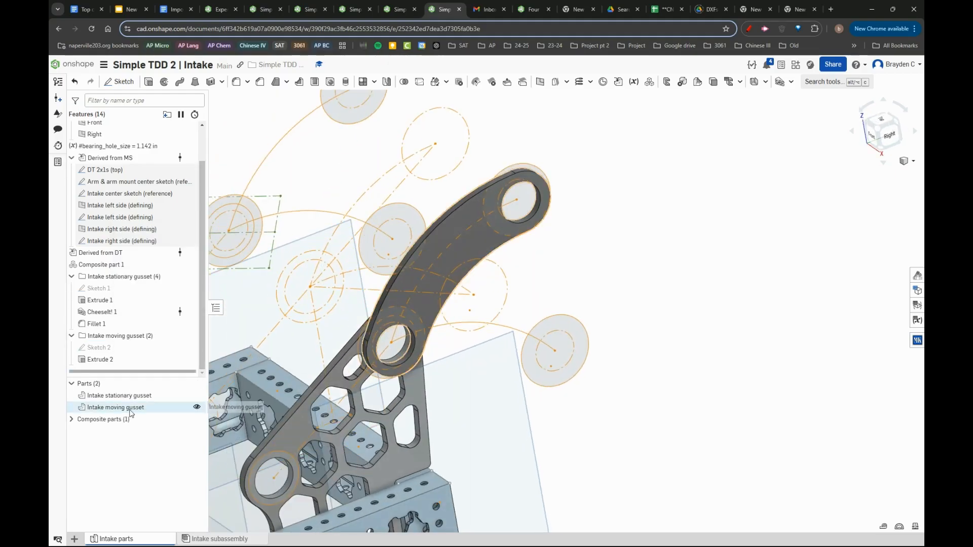
{"action": "right_click", "coordinate": [196, 407]}
{"action": "left_click", "coordinate": [190, 222]}
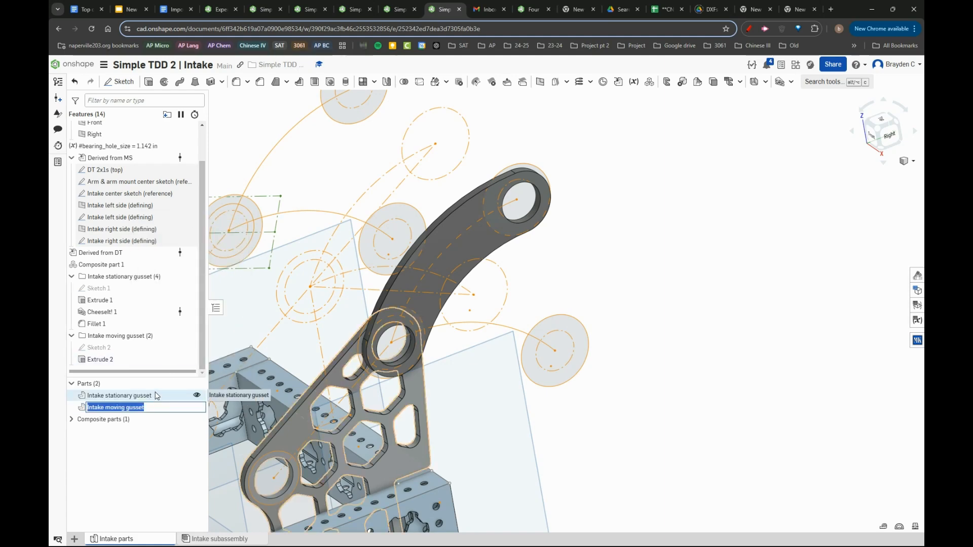
{"action": "right_click", "coordinate": [152, 407]}
{"action": "left_click", "coordinate": [210, 251]}
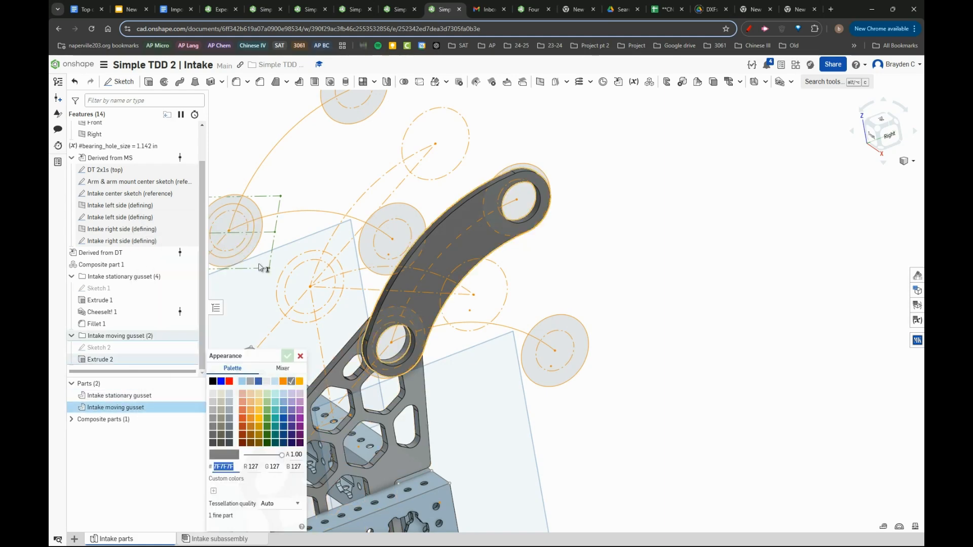
{"action": "left_click", "coordinate": [252, 383]}
{"action": "left_click", "coordinate": [287, 356]}
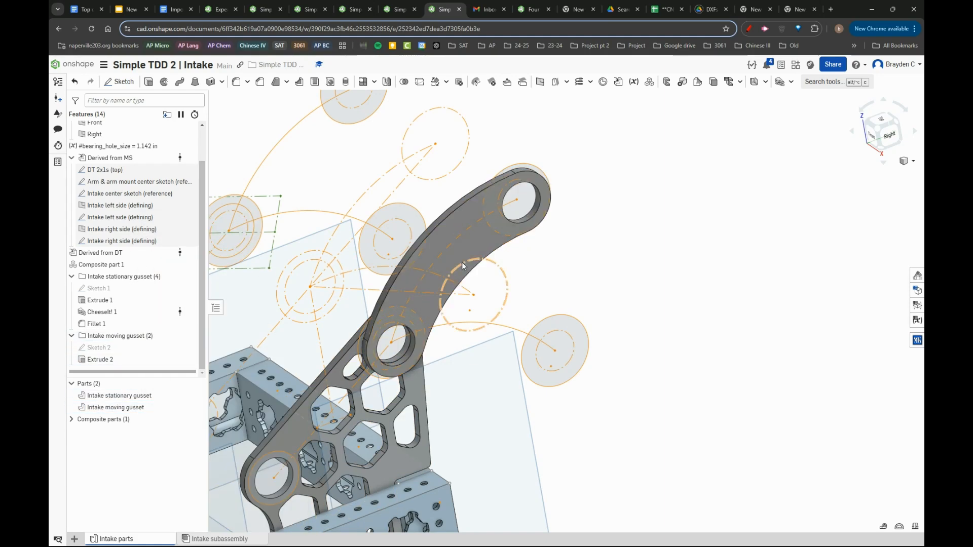
- Give the Intake stationary gusset and Intake moving gusset the same light grey appearance
{"action": "right_click_drag", "start_coordinate": [461, 262], "coordinate": [212, 371]}
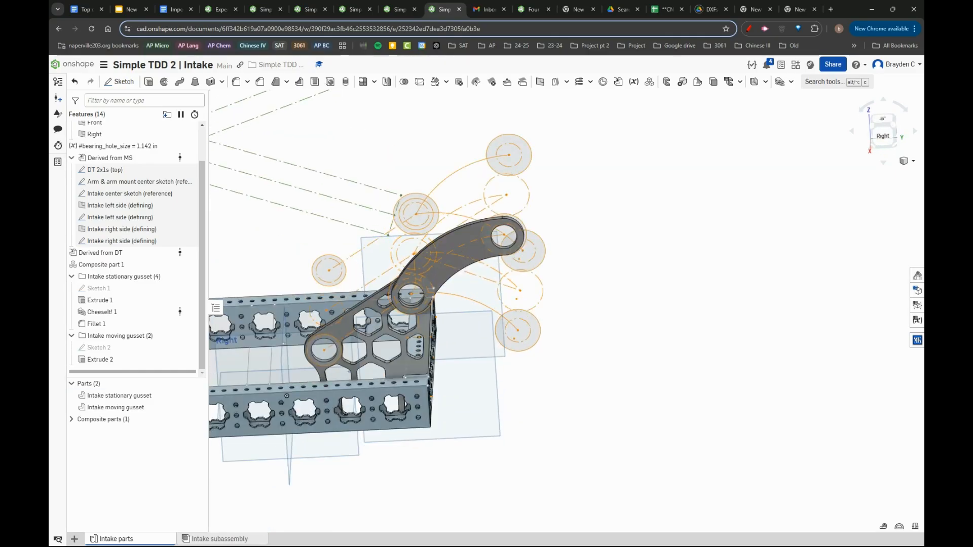
{"action": "right_click", "coordinate": [141, 408]}
{"action": "left_click", "coordinate": [117, 396]}
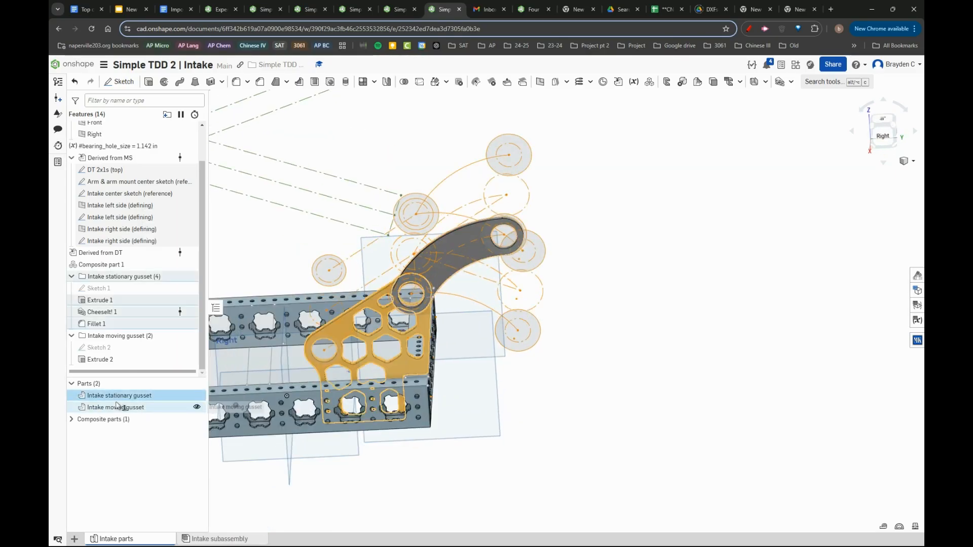
{"action": "left_click", "coordinate": [118, 407], "text": "shift"}
{"action": "right_click", "coordinate": [121, 406]}
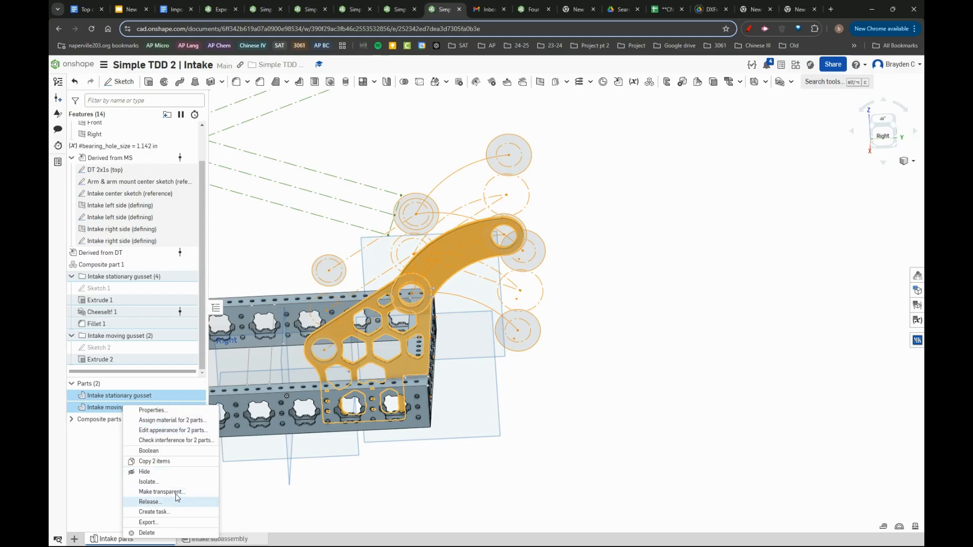
{"action": "left_click", "coordinate": [174, 430]}
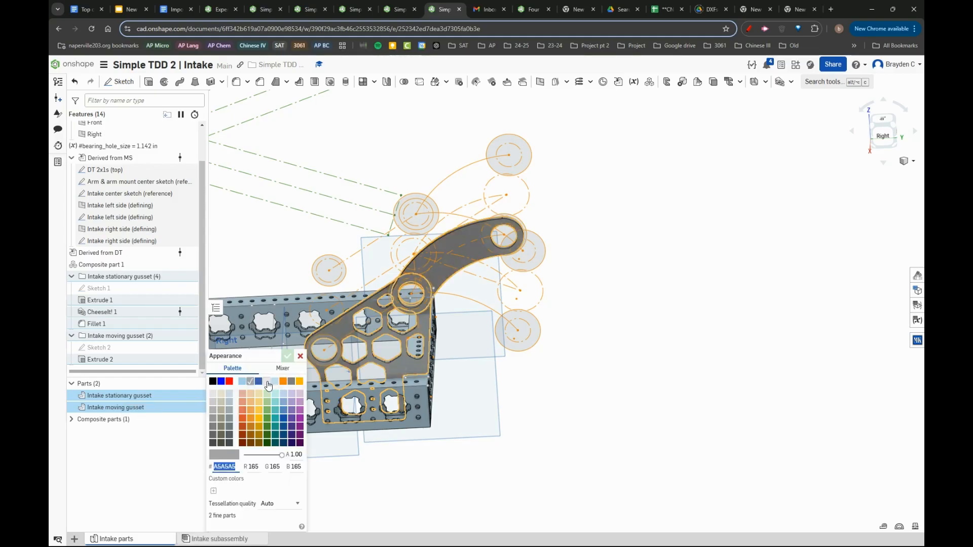
{"action": "left_click", "coordinate": [268, 384]}
{"action": "left_click", "coordinate": [286, 356]}
{"action": "scroll", "coordinate": [527, 221], "scroll_direction": "up", "scroll_amount": 4}
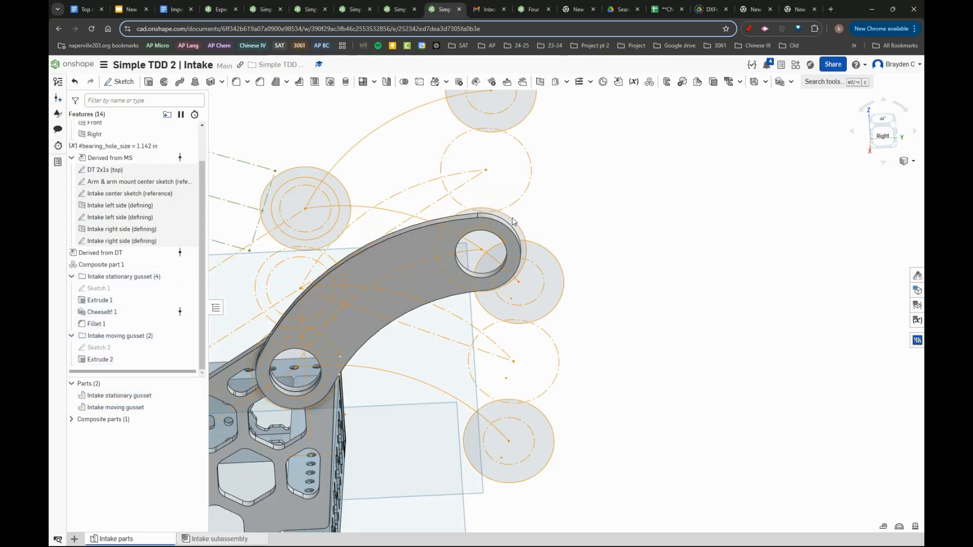
{"action": "scroll", "coordinate": [509, 269], "scroll_direction": "up", "scroll_amount": 3}
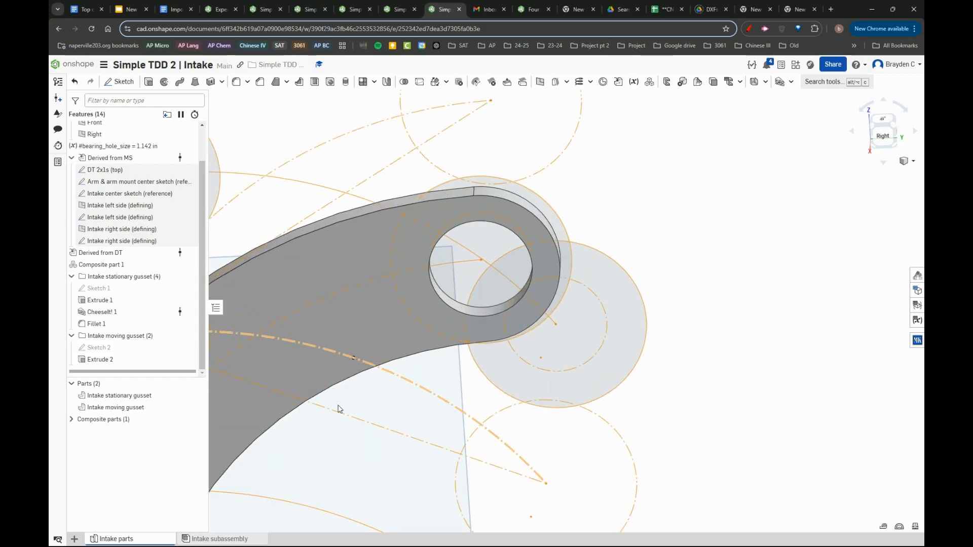
{"action": "scroll", "coordinate": [581, 297], "scroll_direction": "down", "scroll_amount": 8}
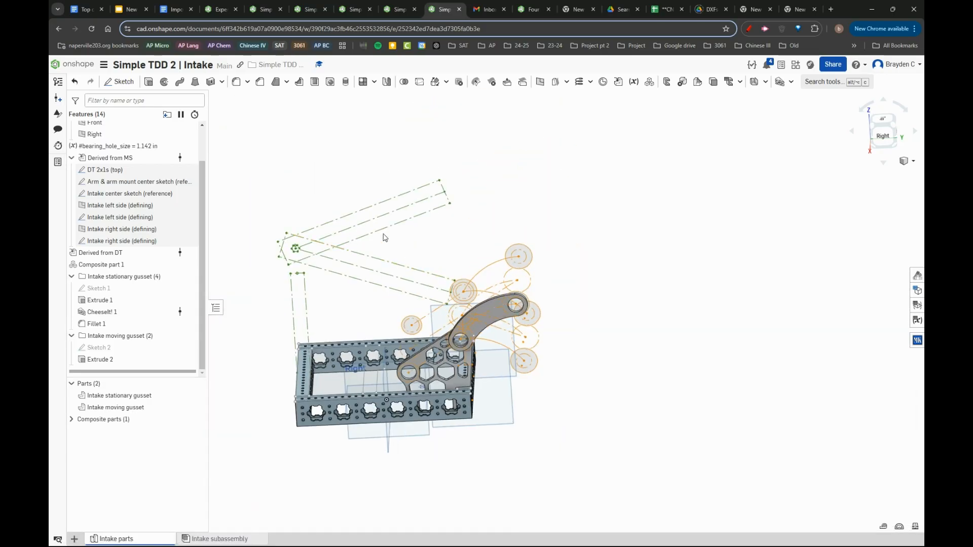
- Switch to the Arm document's Arm subassembly and examine the hex shaft running through the bearings and arm tubes
{"action": "left_click", "coordinate": [373, 5]}
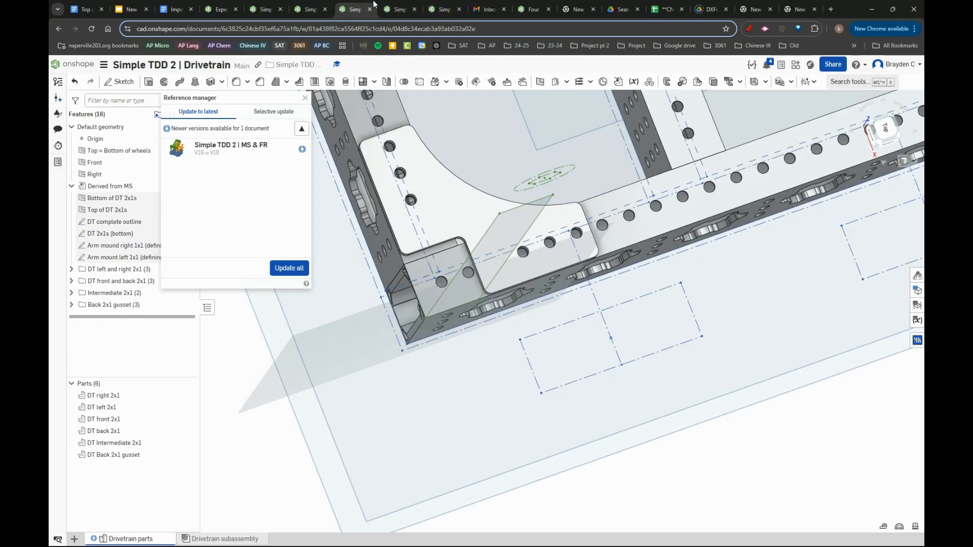
{"action": "left_click", "coordinate": [393, 4]}
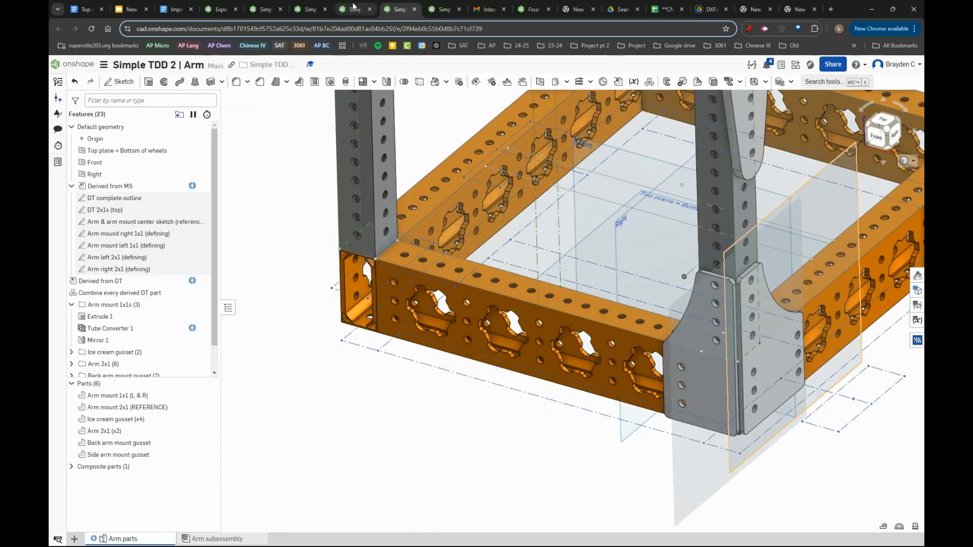
{"action": "left_click", "coordinate": [218, 539]}
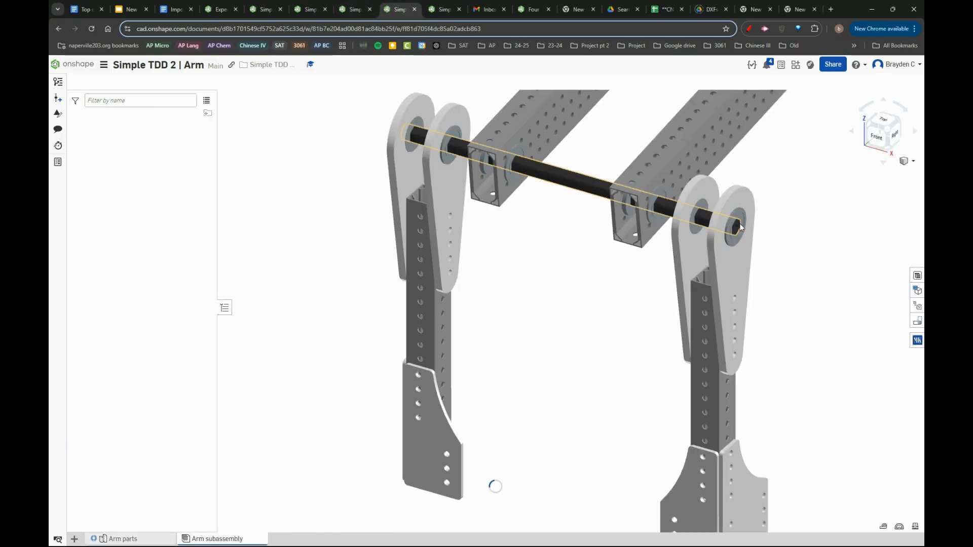
{"action": "scroll", "coordinate": [750, 233], "scroll_direction": "up", "scroll_amount": 5}
{"action": "left_click", "coordinate": [754, 229]}
{"action": "scroll", "coordinate": [791, 261], "scroll_direction": "down", "scroll_amount": 8}
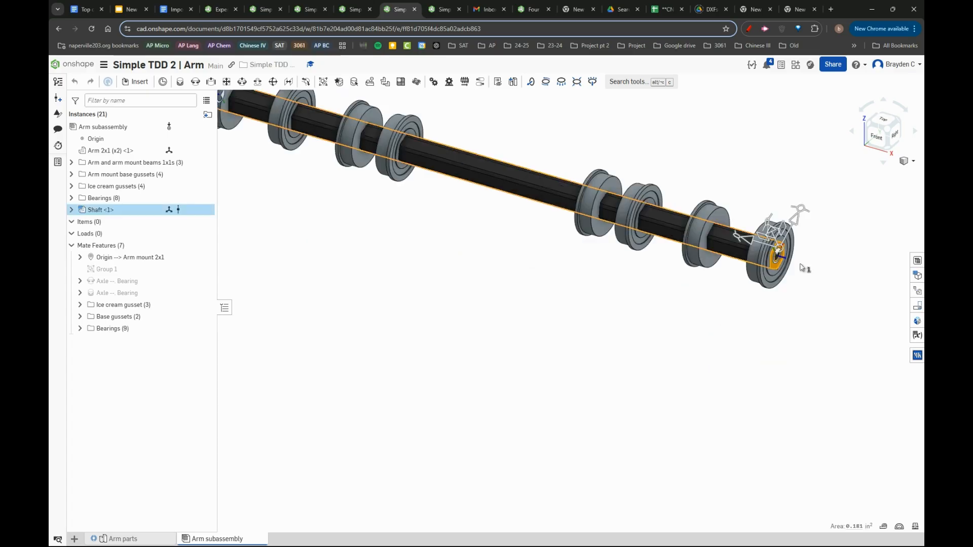
{"action": "right_click_drag", "start_coordinate": [802, 267], "coordinate": [834, 276]}
{"action": "left_click", "coordinate": [497, 244]}
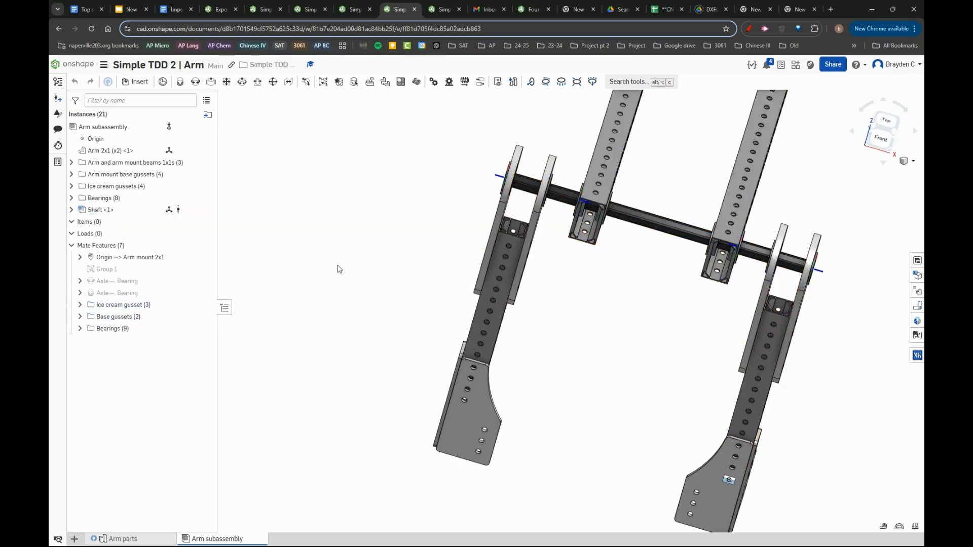
{"action": "scroll", "coordinate": [545, 183], "scroll_direction": "up", "scroll_amount": 5}
{"action": "scroll", "coordinate": [494, 227], "scroll_direction": "down", "scroll_amount": 5}
{"action": "left_click", "coordinate": [494, 226]}
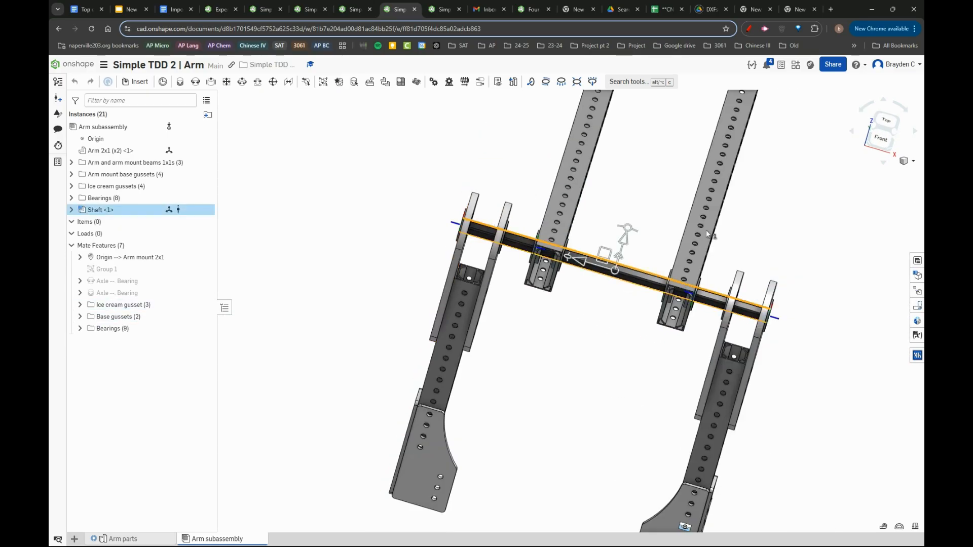
{"action": "left_click", "coordinate": [860, 361]}
{"action": "right_click_drag", "start_coordinate": [859, 360], "coordinate": [814, 332]}
- Check the Arm parts studio, return to the Arm subassembly, and inspect the hex shaft's end in the outer bearing
{"action": "left_click", "coordinate": [166, 537]}
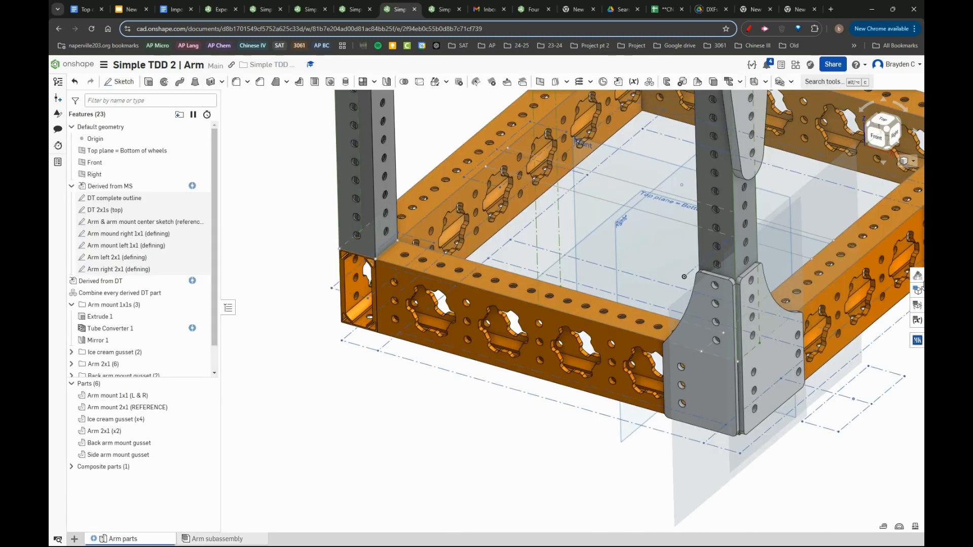
{"action": "left_click", "coordinate": [916, 339]}
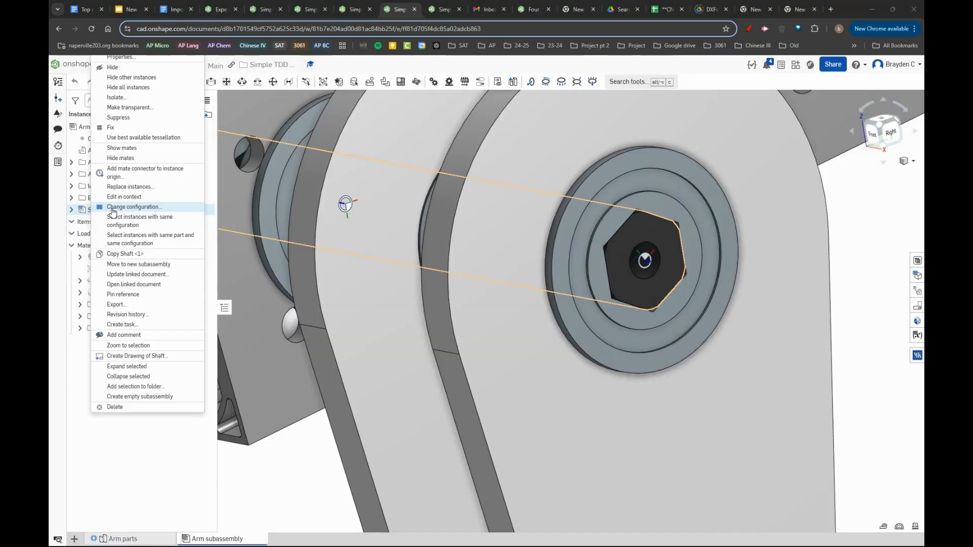
{"action": "left_click", "coordinate": [80, 211]}
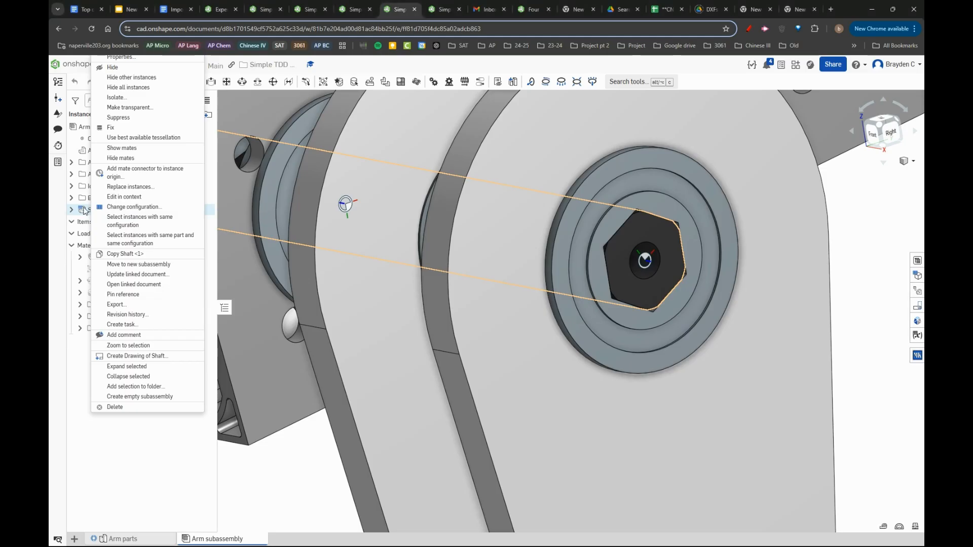
{"action": "scroll", "coordinate": [463, 279], "scroll_direction": "down", "scroll_amount": 5}
{"action": "scroll", "coordinate": [532, 274], "scroll_direction": "up", "scroll_amount": 5}
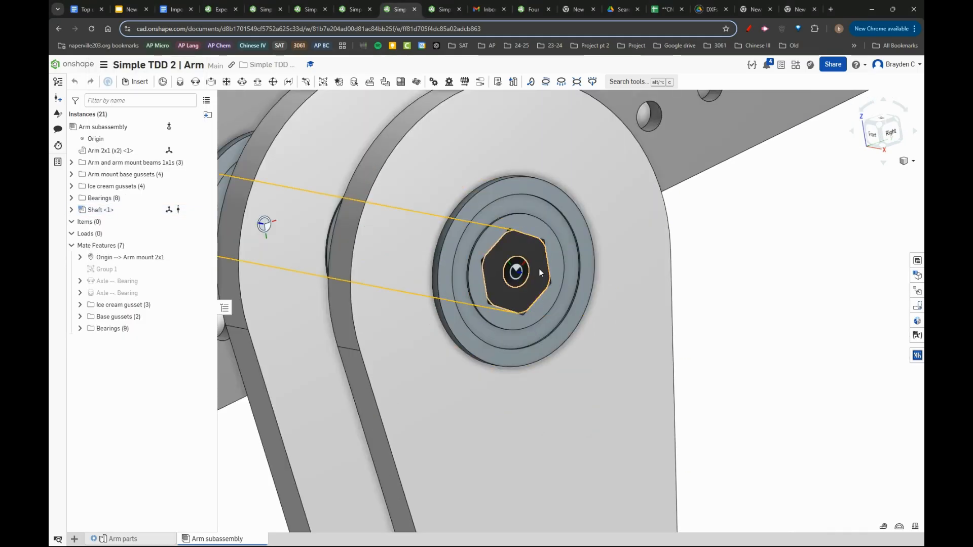
{"action": "scroll", "coordinate": [573, 276], "scroll_direction": "down", "scroll_amount": 5}
{"action": "right_click_drag", "start_coordinate": [463, 238], "coordinate": [522, 266]}
{"action": "scroll", "coordinate": [522, 265], "scroll_direction": "down", "scroll_amount": 4}
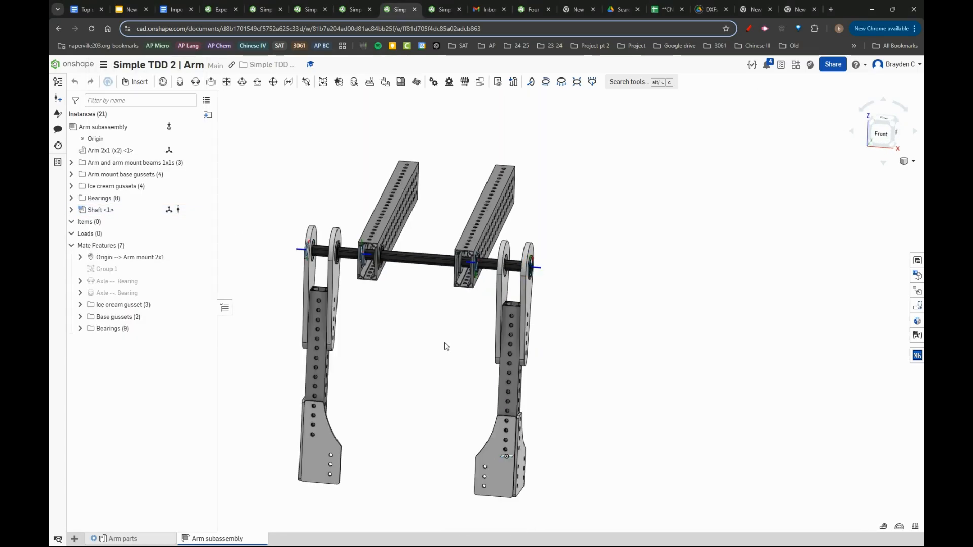
- Review the effective length, profile and end retention settings in the shaft's configuration, and inspect the shaft in the arm subassembly
{"action": "right_click", "coordinate": [100, 210]}
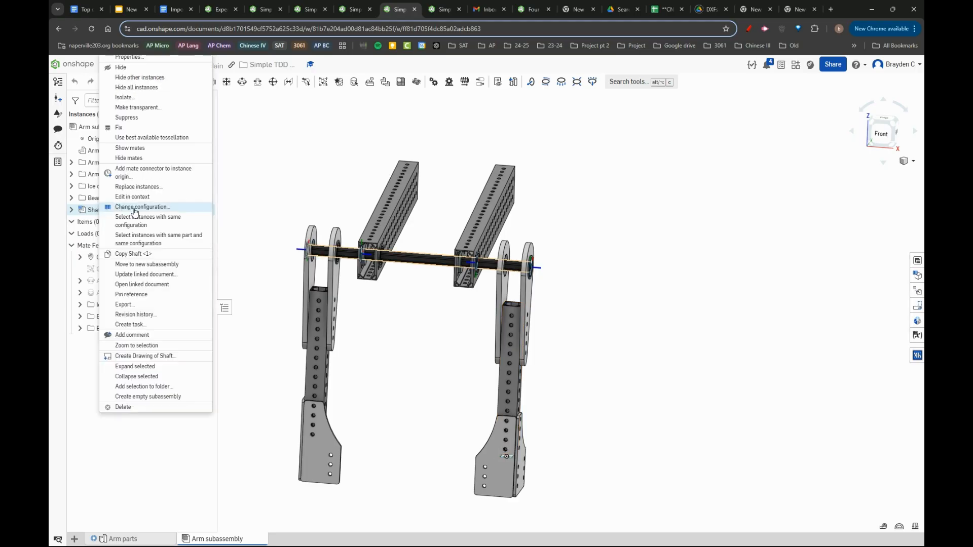
{"action": "left_click", "coordinate": [135, 207]}
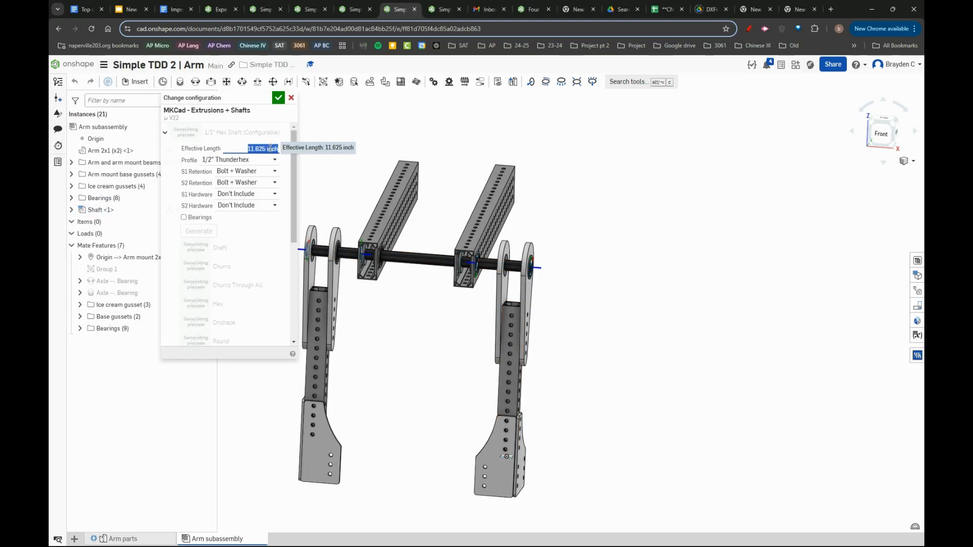
{"action": "left_click", "coordinate": [279, 99]}
{"action": "right_click", "coordinate": [98, 210]}
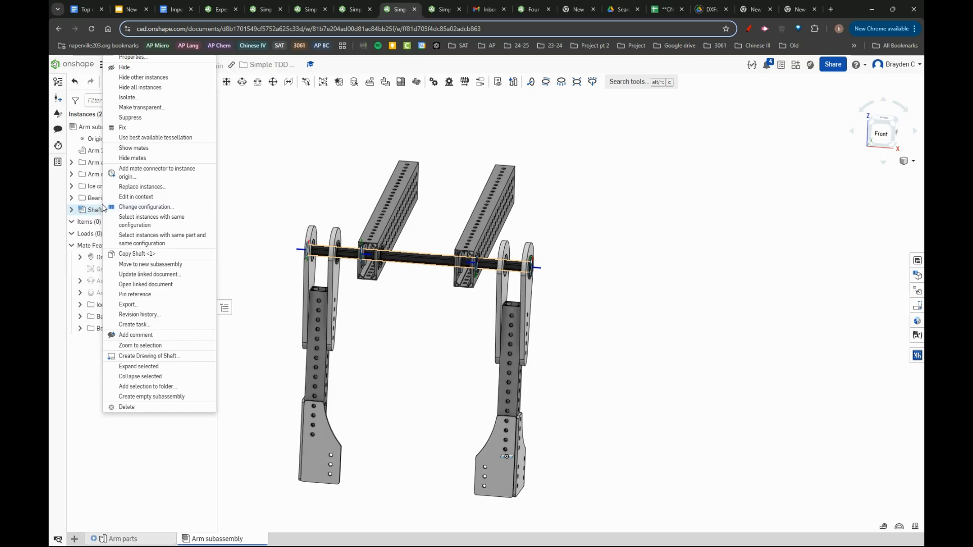
{"action": "left_click", "coordinate": [294, 192]}
{"action": "scroll", "coordinate": [467, 238], "scroll_direction": "up", "scroll_amount": 5}
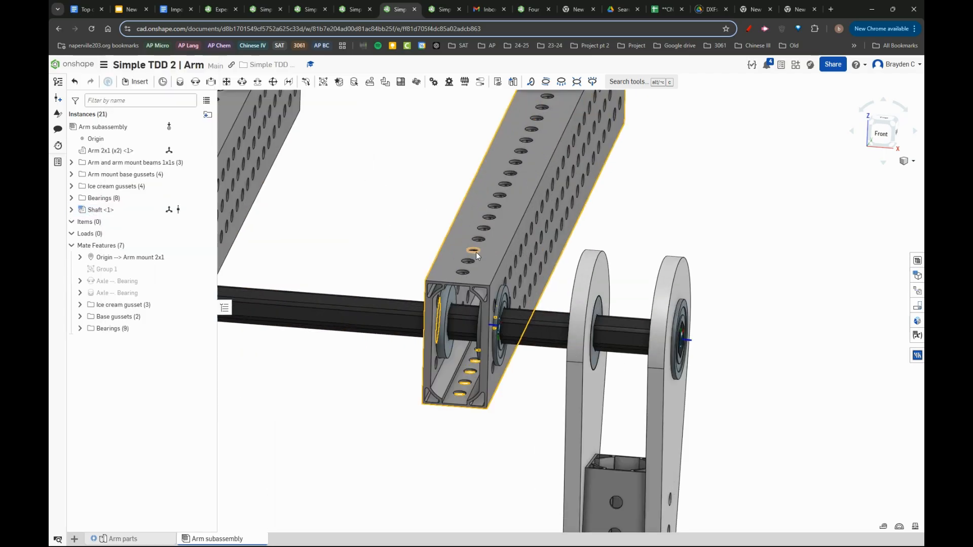
{"action": "scroll", "coordinate": [548, 286], "scroll_direction": "down", "scroll_amount": 5}
{"action": "right_click_drag", "start_coordinate": [550, 289], "coordinate": [538, 380]}
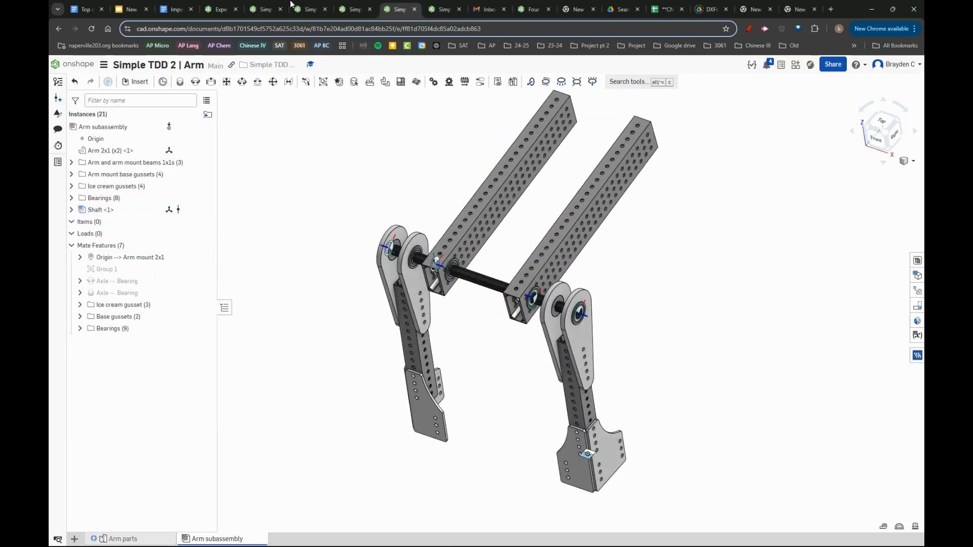
- Return to the Intake document's Intake parts studio and examine the stationary and moving gussets against the drivetrain frame from angled and rear views
{"action": "left_click", "coordinate": [442, 9]}
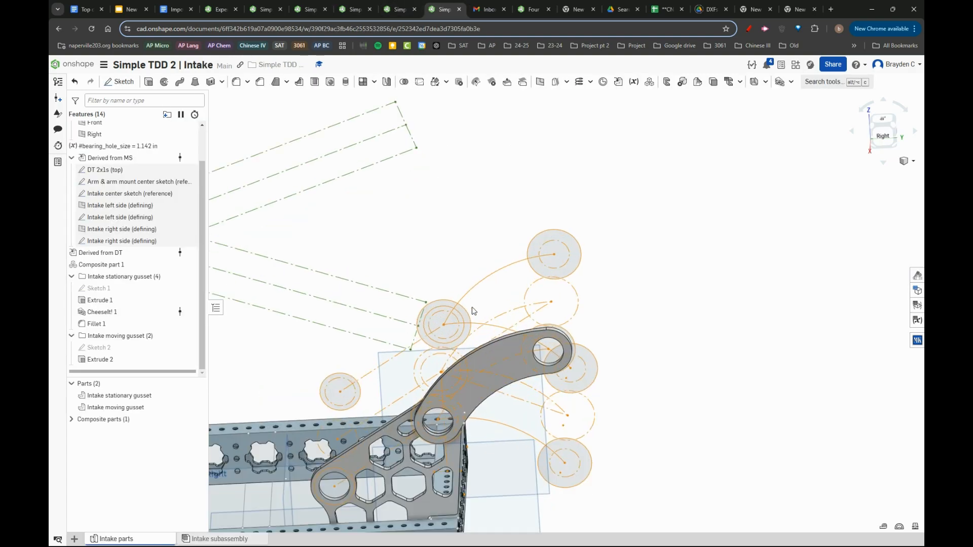
{"action": "scroll", "coordinate": [466, 228], "scroll_direction": "down", "scroll_amount": 5}
{"action": "scroll", "coordinate": [487, 299], "scroll_direction": "up", "scroll_amount": 8}
{"action": "right_click_drag", "start_coordinate": [406, 251], "coordinate": [453, 239]}
{"action": "scroll", "coordinate": [450, 246], "scroll_direction": "down", "scroll_amount": 4}
{"action": "scroll", "coordinate": [422, 322], "scroll_direction": "down", "scroll_amount": 5}
{"action": "scroll", "coordinate": [410, 332], "scroll_direction": "up", "scroll_amount": 4}
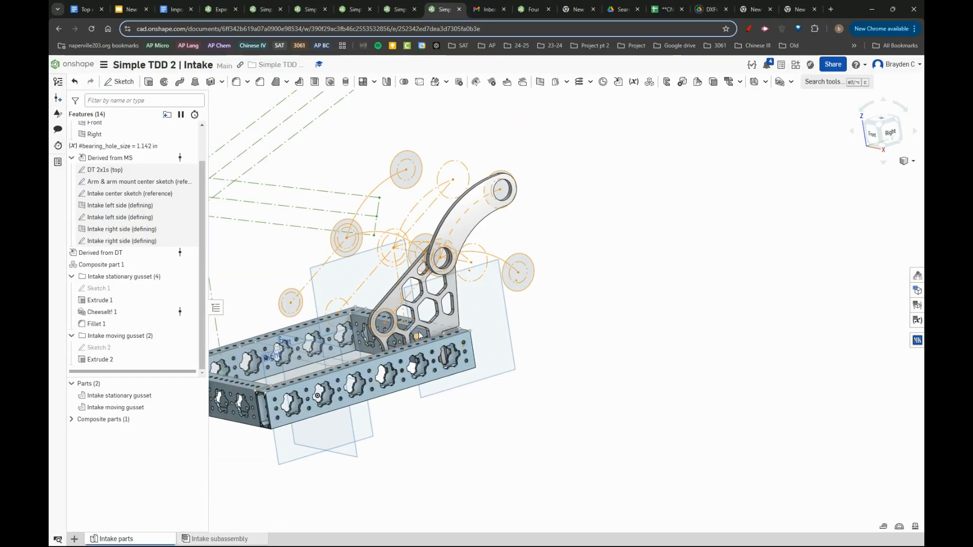
{"action": "scroll", "coordinate": [420, 335], "scroll_direction": "down", "scroll_amount": 3}
{"action": "scroll", "coordinate": [431, 329], "scroll_direction": "up", "scroll_amount": 6}
{"action": "scroll", "coordinate": [445, 323], "scroll_direction": "down", "scroll_amount": 3}
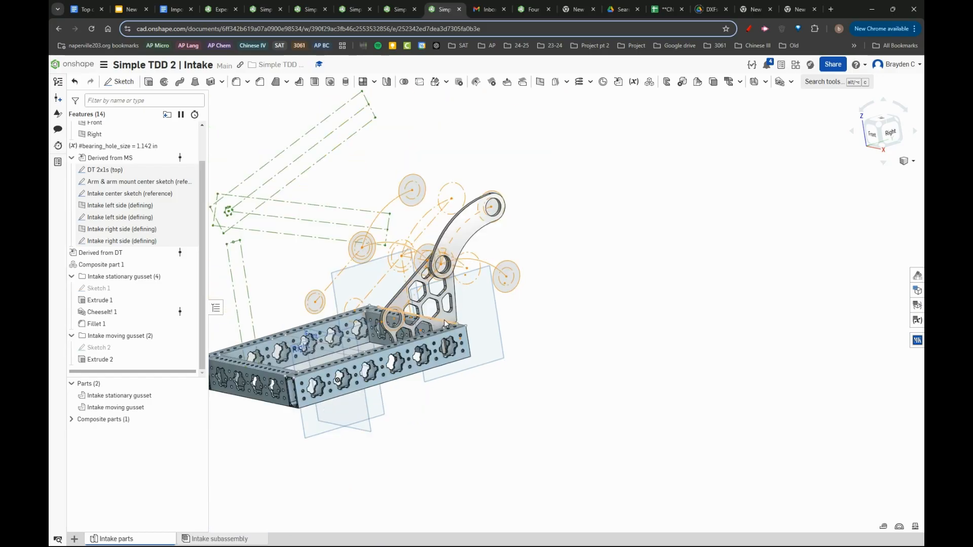
{"action": "right_click_drag", "start_coordinate": [445, 323], "coordinate": [381, 303]}
{"action": "scroll", "coordinate": [463, 267], "scroll_direction": "up", "scroll_amount": 4}
{"action": "scroll", "coordinate": [382, 303], "scroll_direction": "down", "scroll_amount": 5}
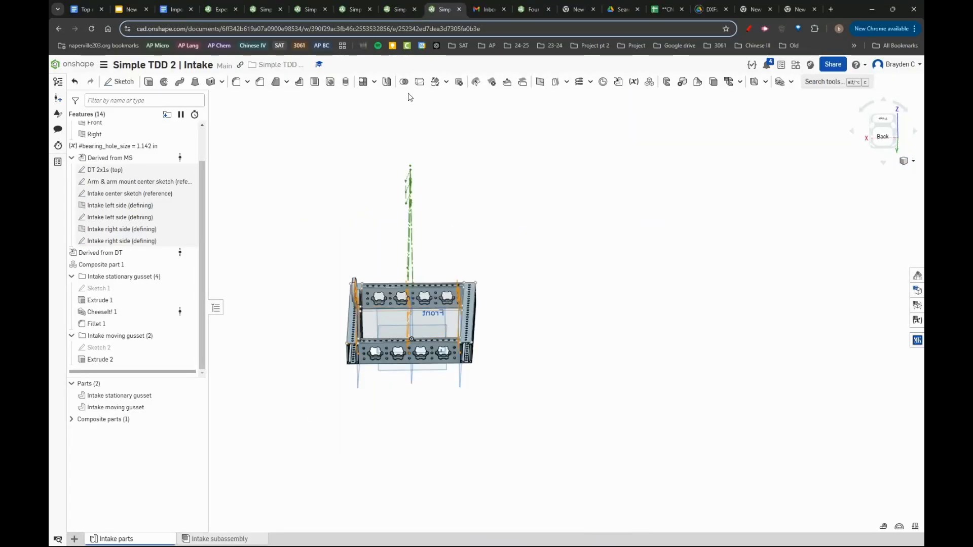
{"action": "scroll", "coordinate": [360, 303], "scroll_direction": "up", "scroll_amount": 3}
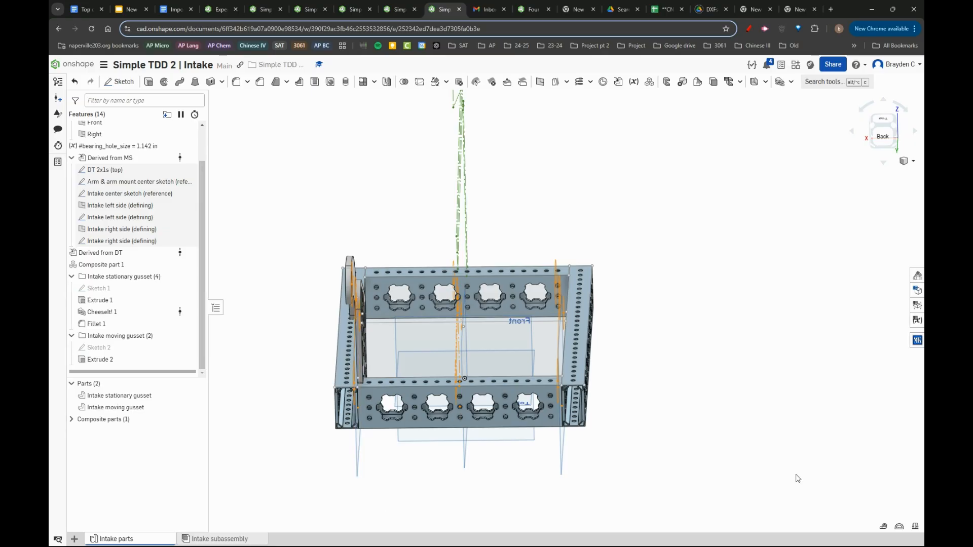
- Switch to the Top down design implementation document in Google Docs and view the Step 3.5 live intake CADing section
{"action": "left_click", "coordinate": [86, 9]}
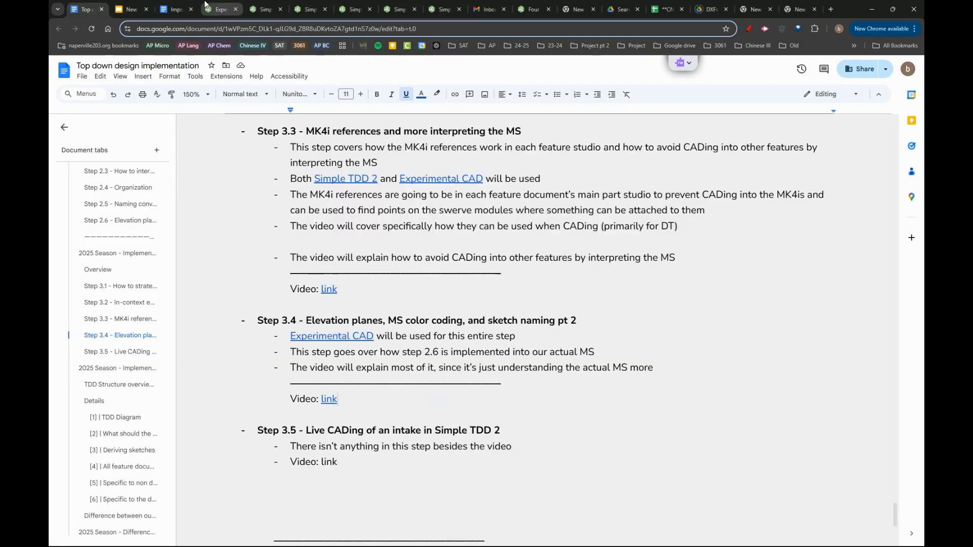